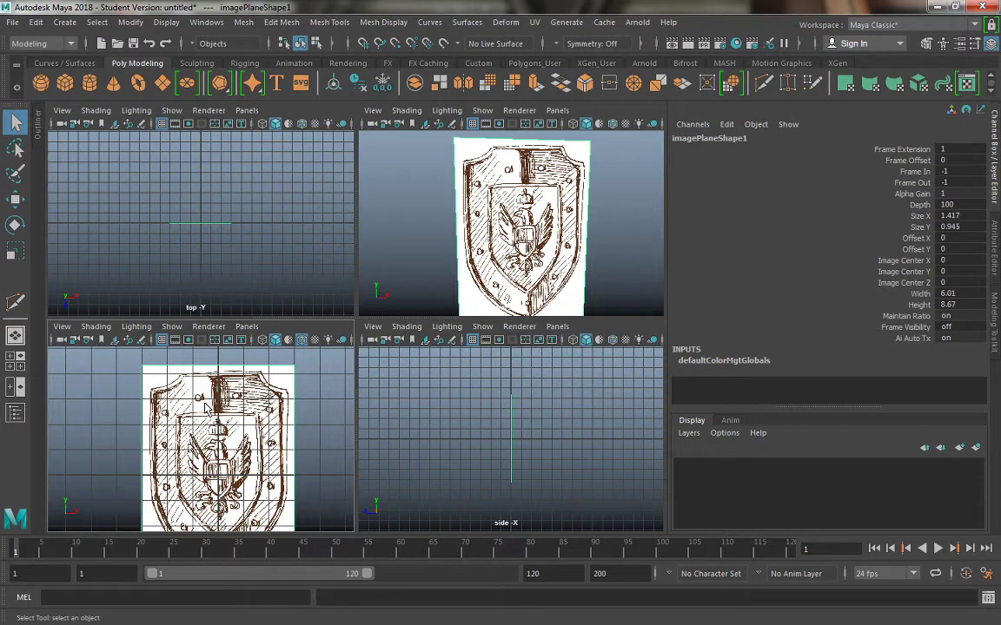
alt+middle_drag(225, 411, 228, 399)
alt+right_drag(227, 400, 236, 402)
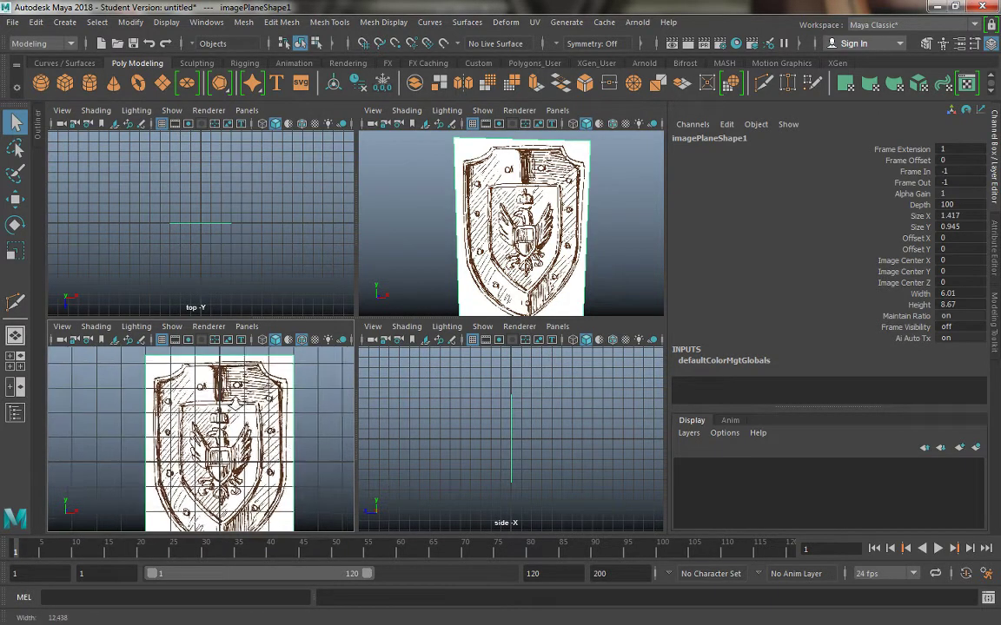
click(163, 83)
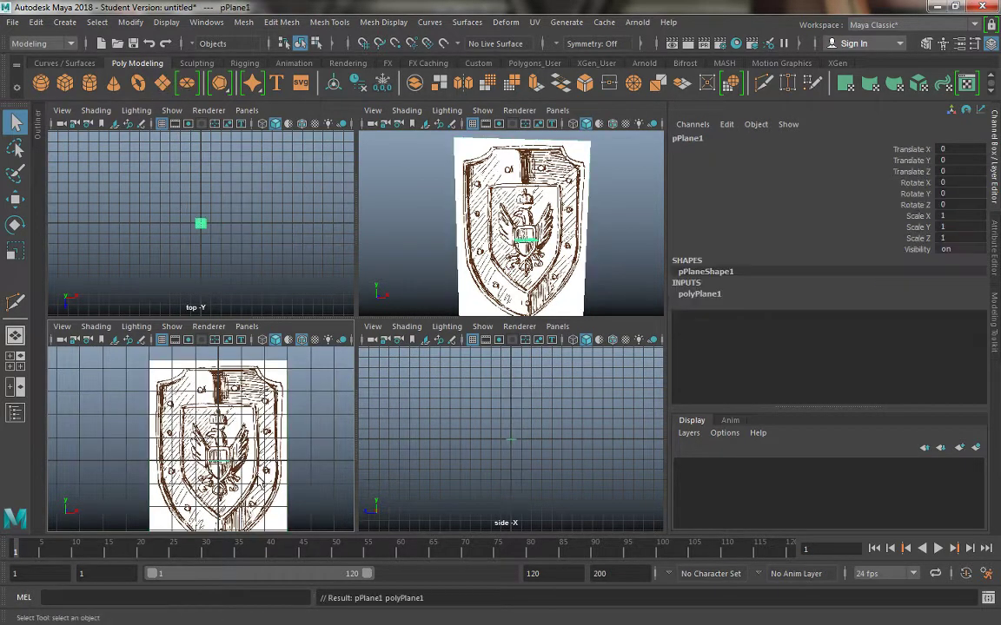
alt+middle_drag(235, 422, 242, 389)
key(r)
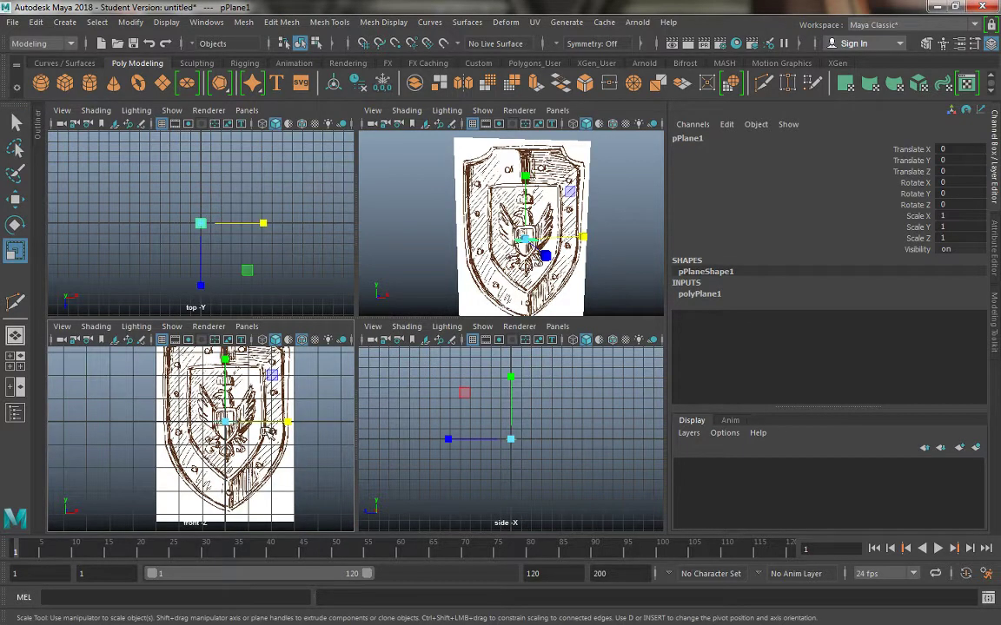
click(157, 174)
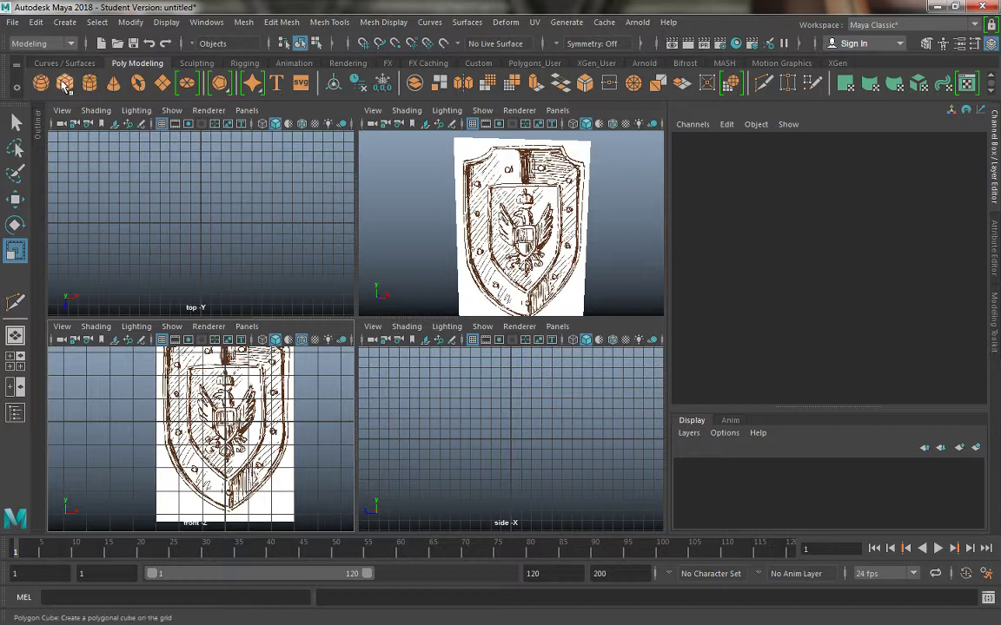
- Create a polygon cube, scale it uniformly to 7.9, and flatten its depth to a Z scale of about 0.922
click(65, 84)
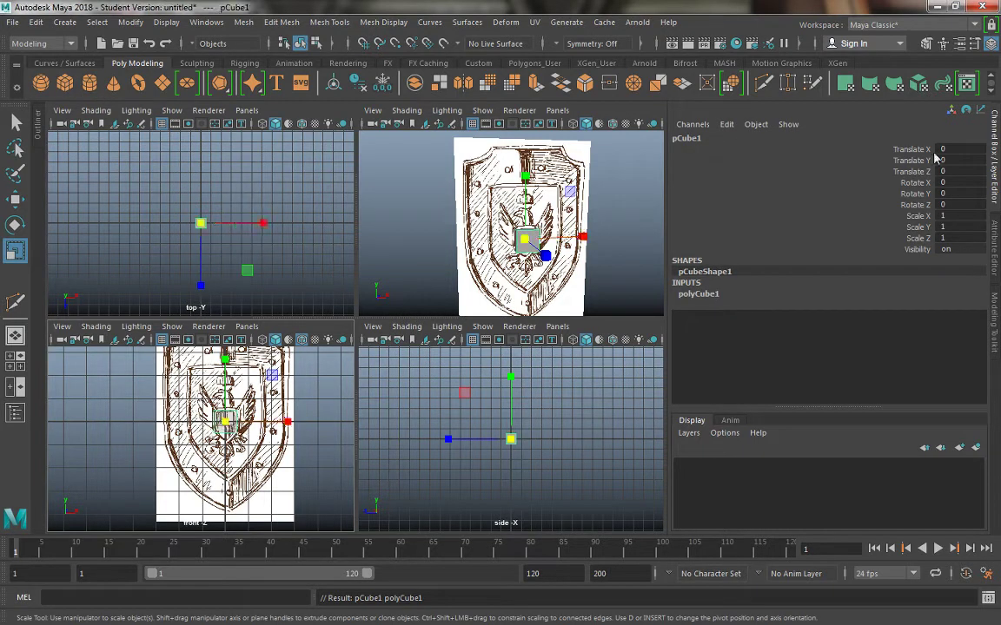
drag(917, 215, 918, 238)
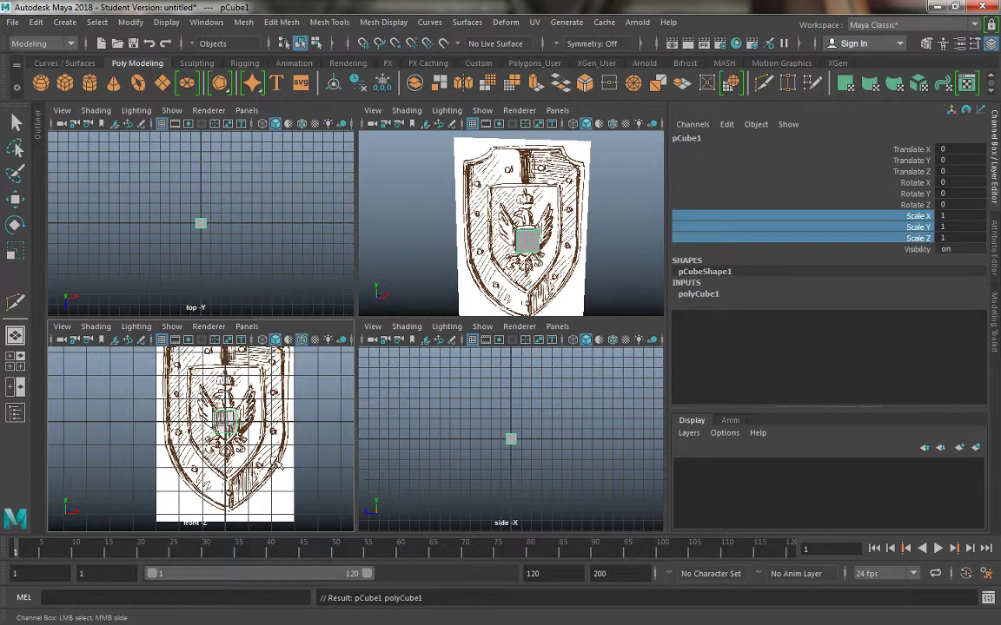
middle_drag(210, 383, 324, 459)
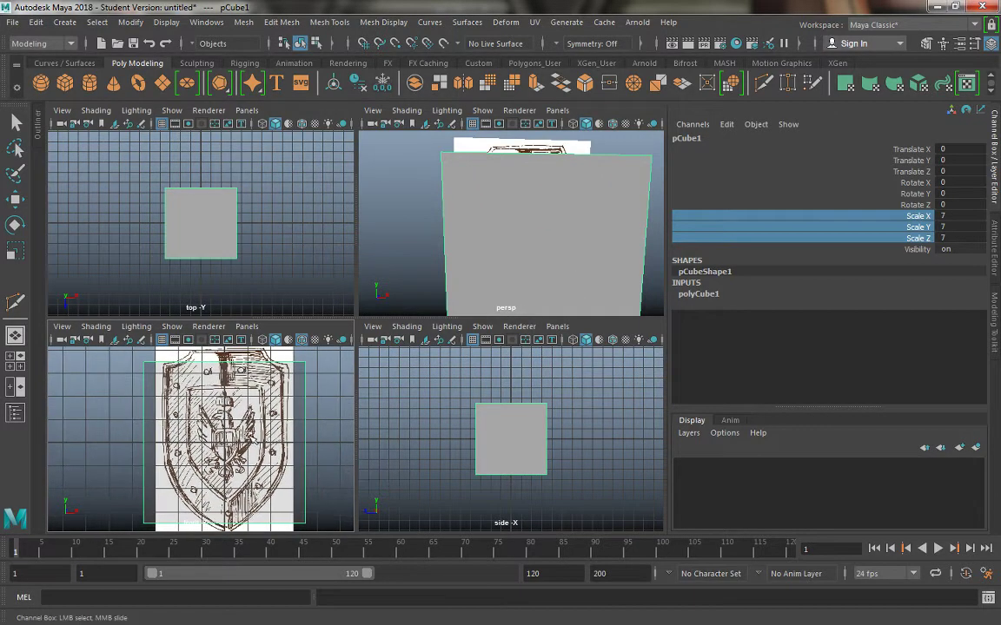
middle_drag(250, 436, 259, 436)
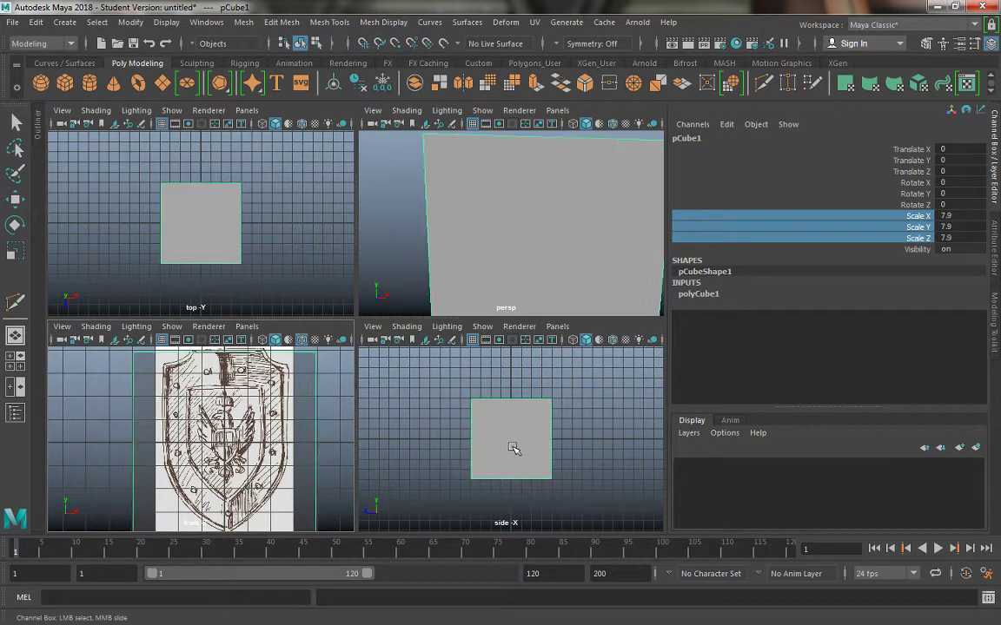
key(r)
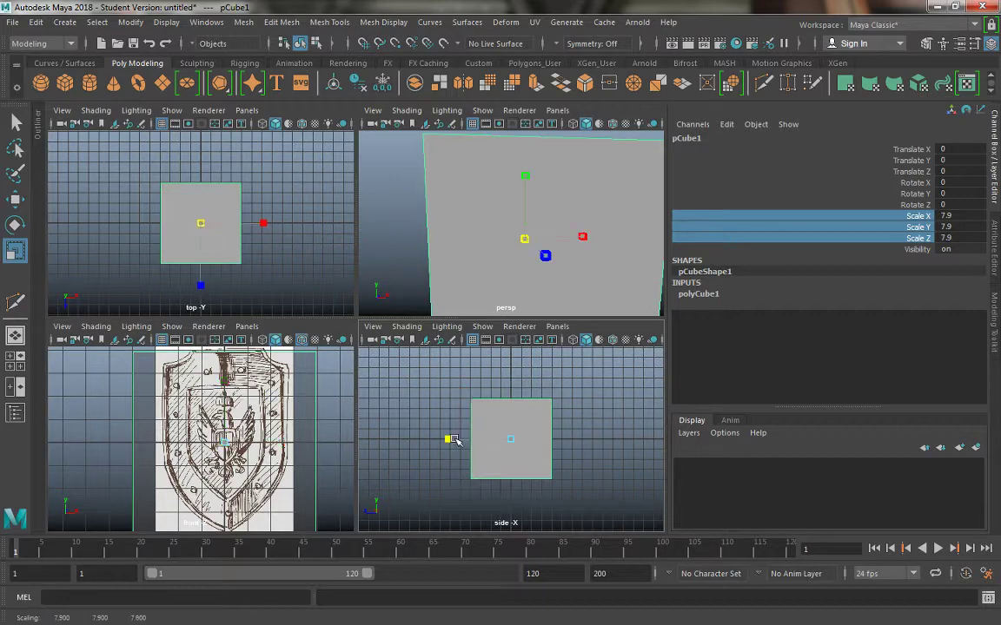
drag(454, 440, 564, 458)
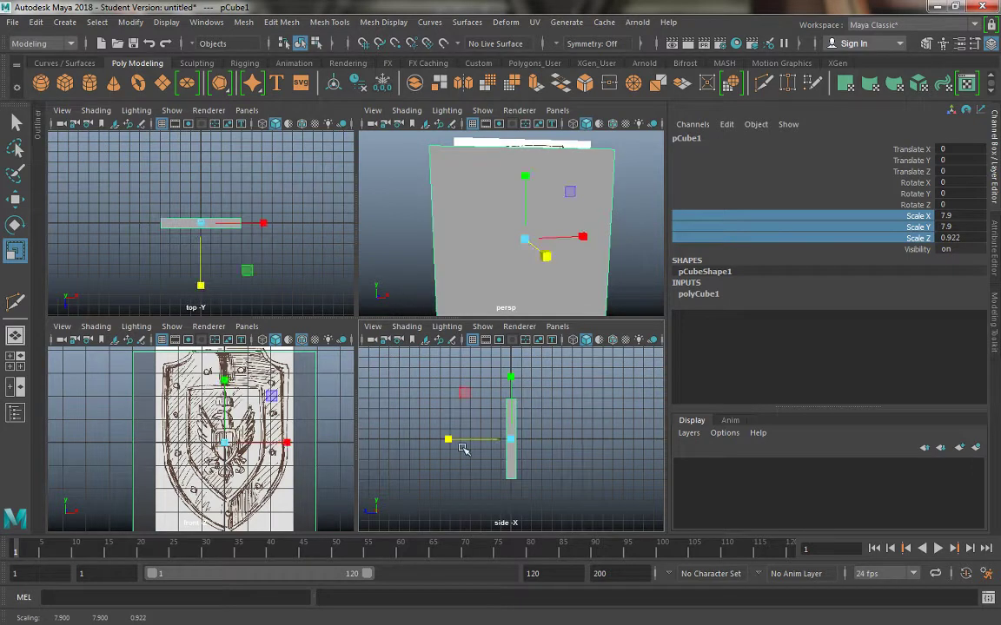
- Set the shield image plane's display to looking through the front camera only, and reselect the cube
alt+drag(512, 195, 397, 178)
click(467, 139)
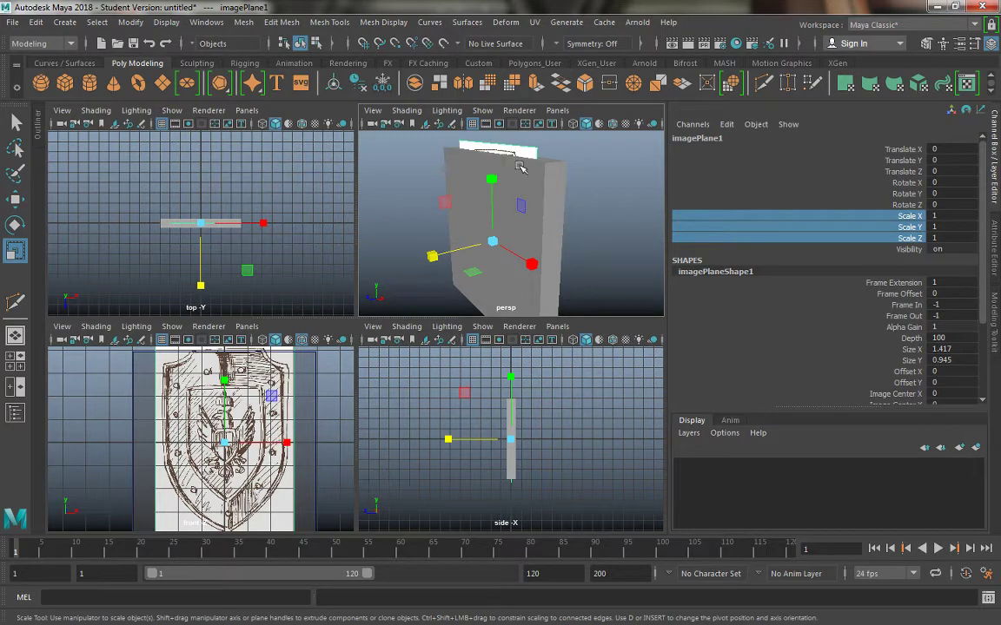
key(ctrl+a)
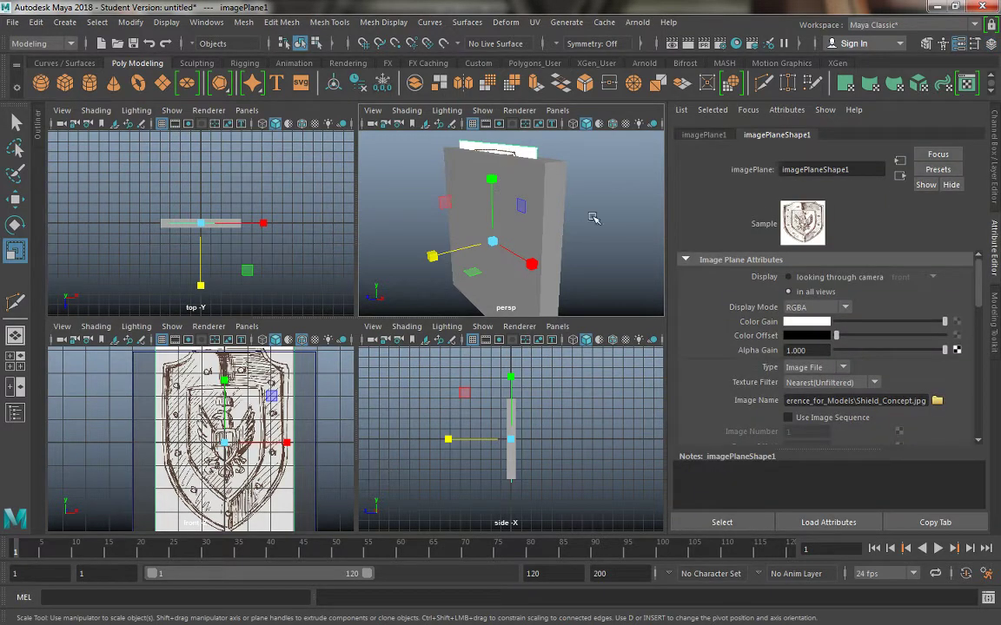
click(814, 278)
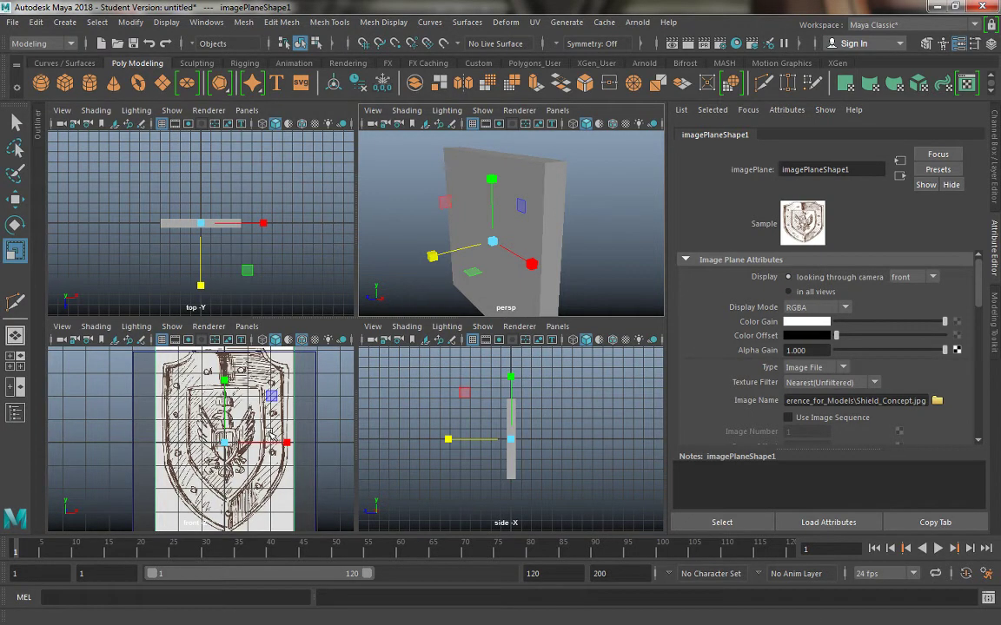
click(283, 354)
- Turn off Wireframe on Shaded and X-Ray shading in the front view
click(78, 327)
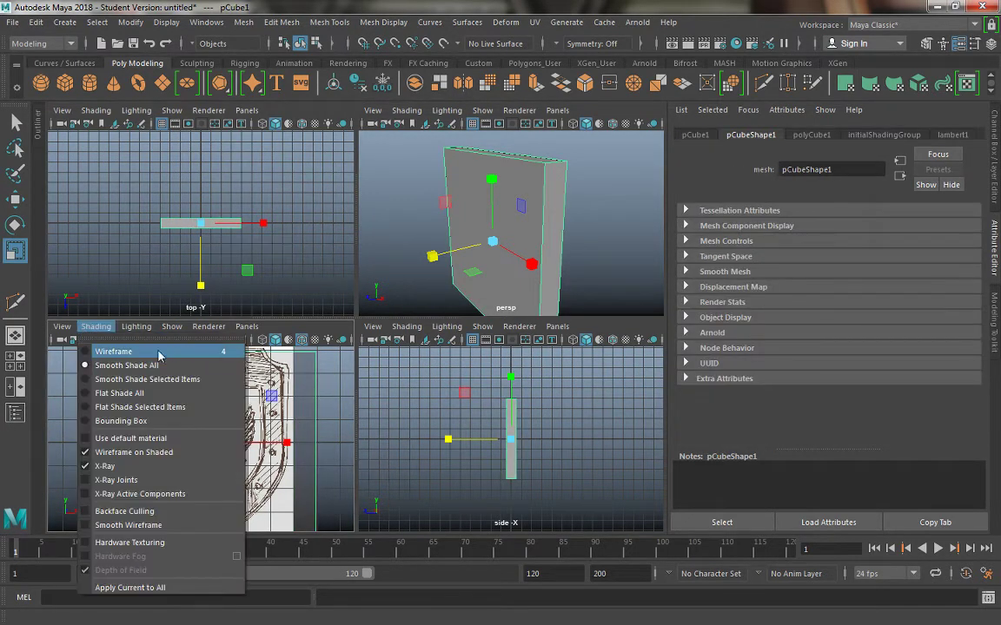
click(135, 452)
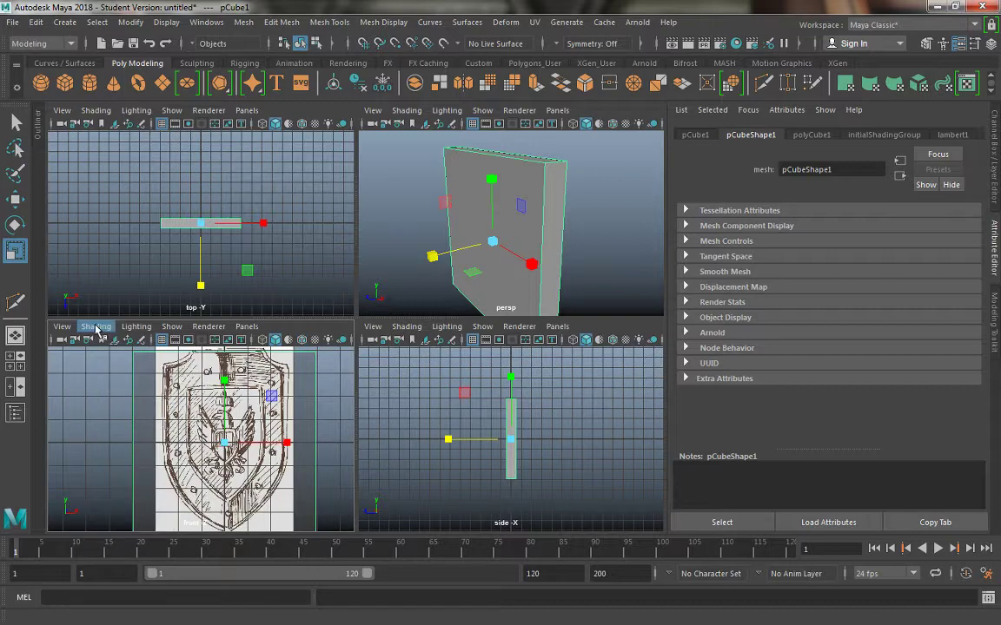
click(95, 327)
click(111, 466)
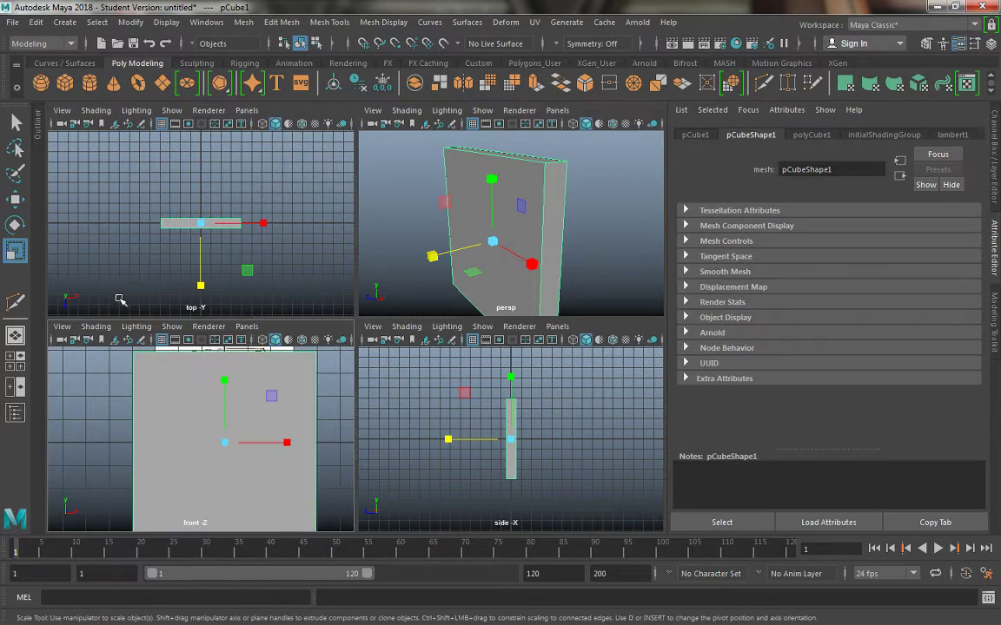
- Turn Wireframe on Shaded and X-Ray shading back on in the front view
click(96, 326)
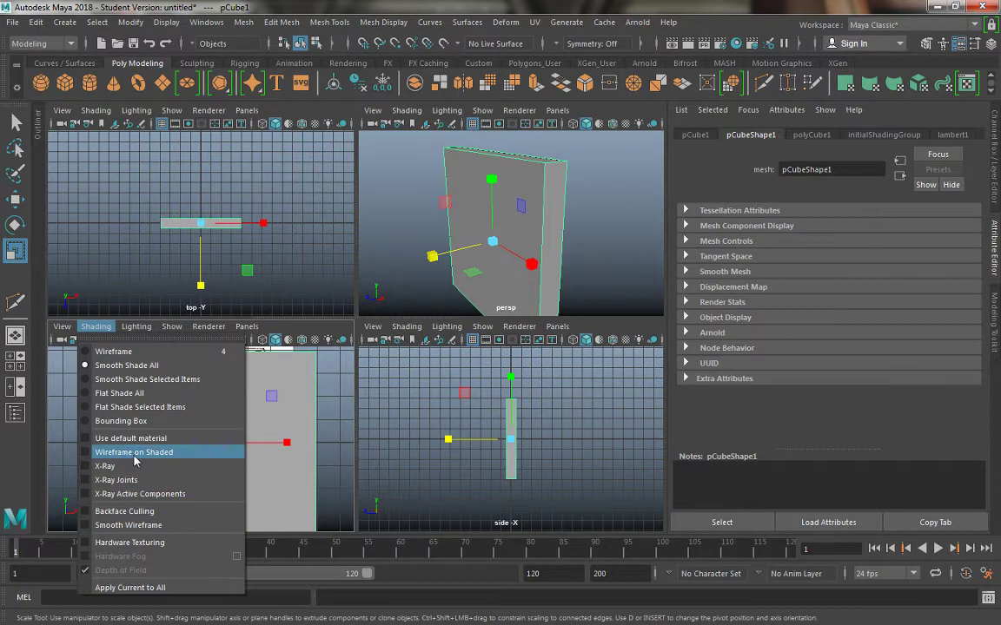
click(135, 452)
click(96, 327)
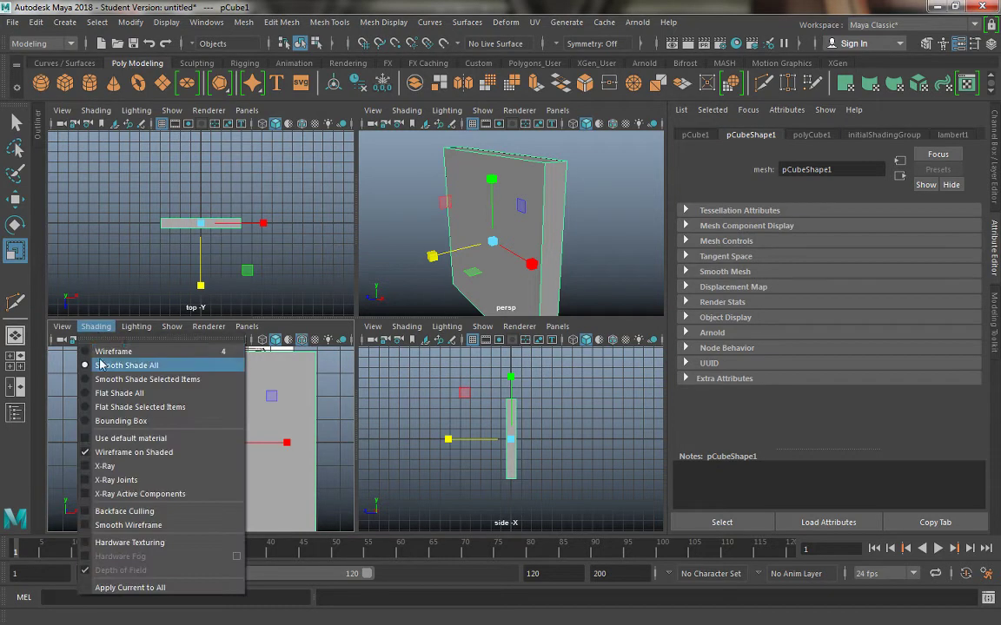
click(115, 467)
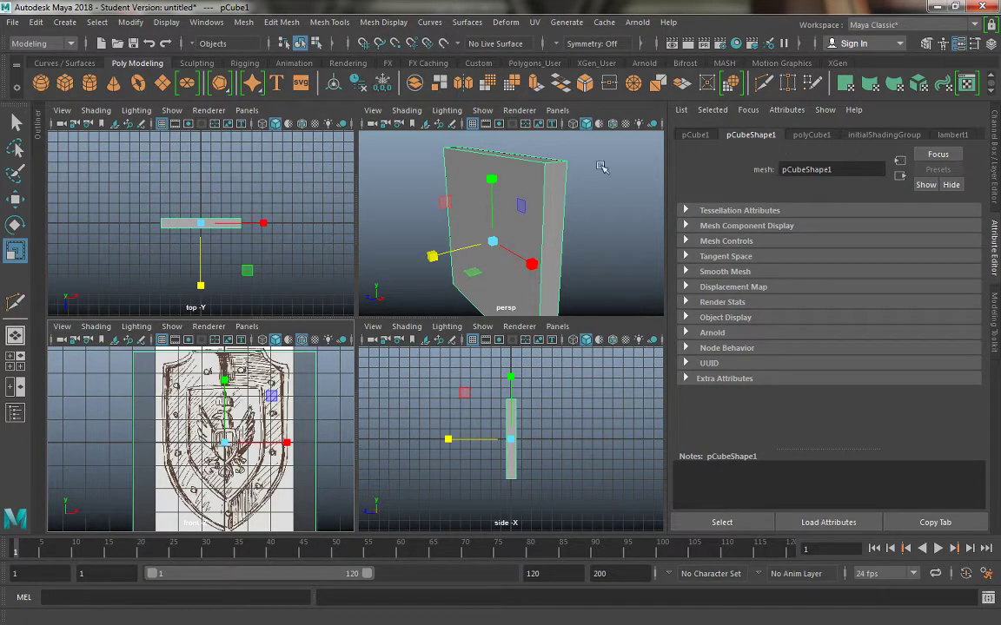
- Set the cube's Subdivisions Width to 6
click(806, 137)
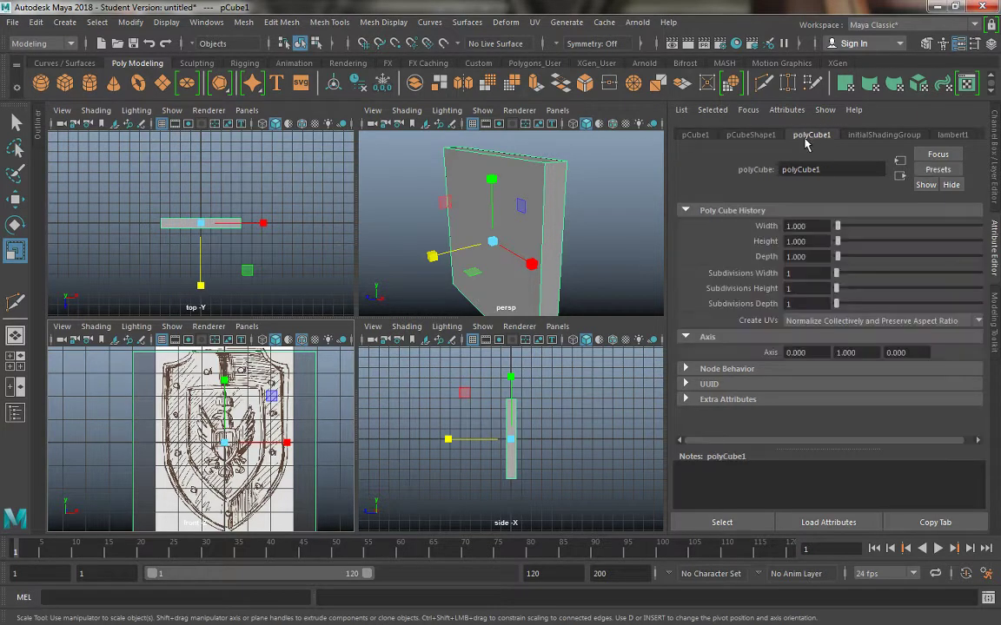
click(818, 274)
text(6)
key(Return)
alt+drag(605, 238, 512, 233)
scroll(248, 408, up, 2)
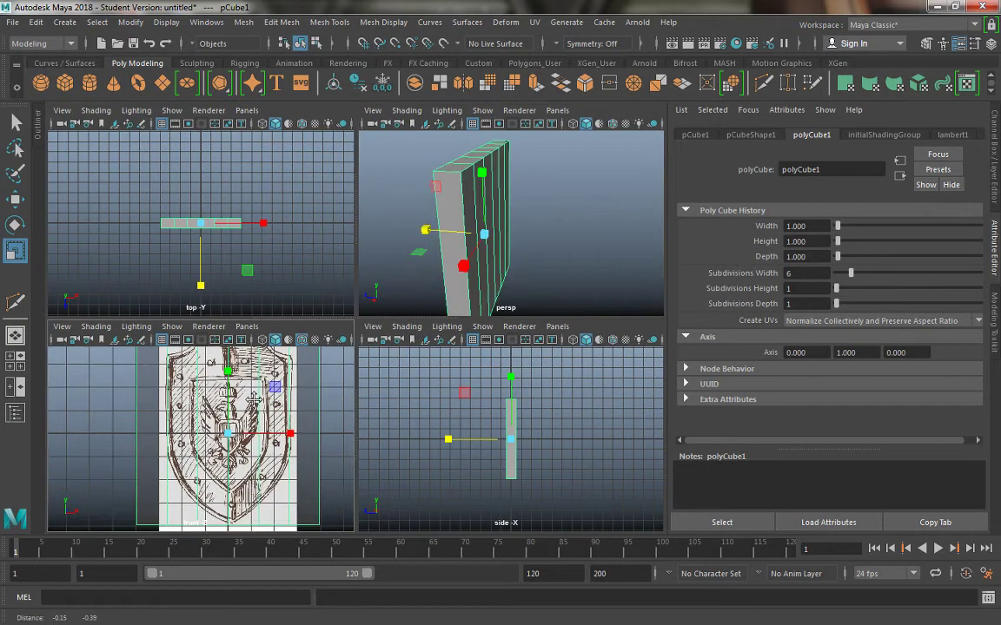
- Maximise the front view and switch the cube to vertex selection mode
key(space)
scroll(354, 334, up, 1)
alt+middle_drag(353, 336, 341, 361)
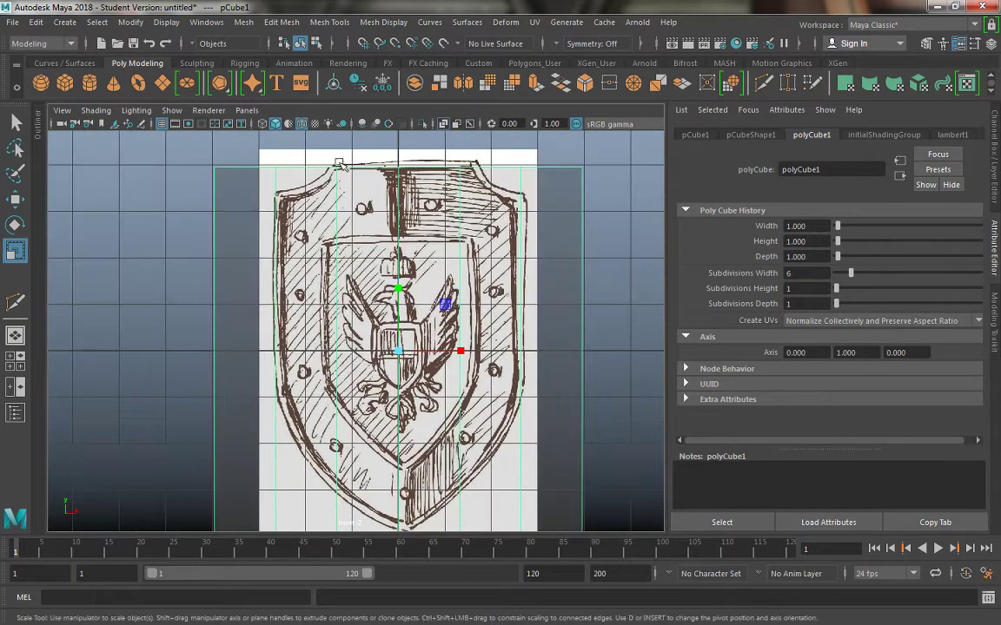
right_drag(339, 161, 283, 158)
right_drag(320, 211, 253, 211)
alt+middle_drag(349, 287, 348, 207)
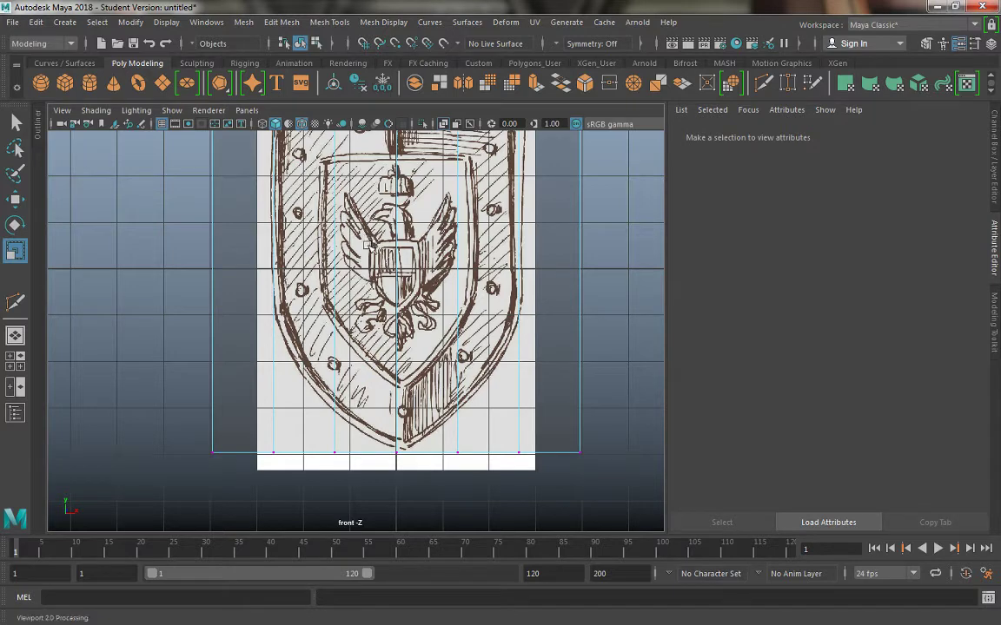
alt+middle_drag(373, 292, 421, 435)
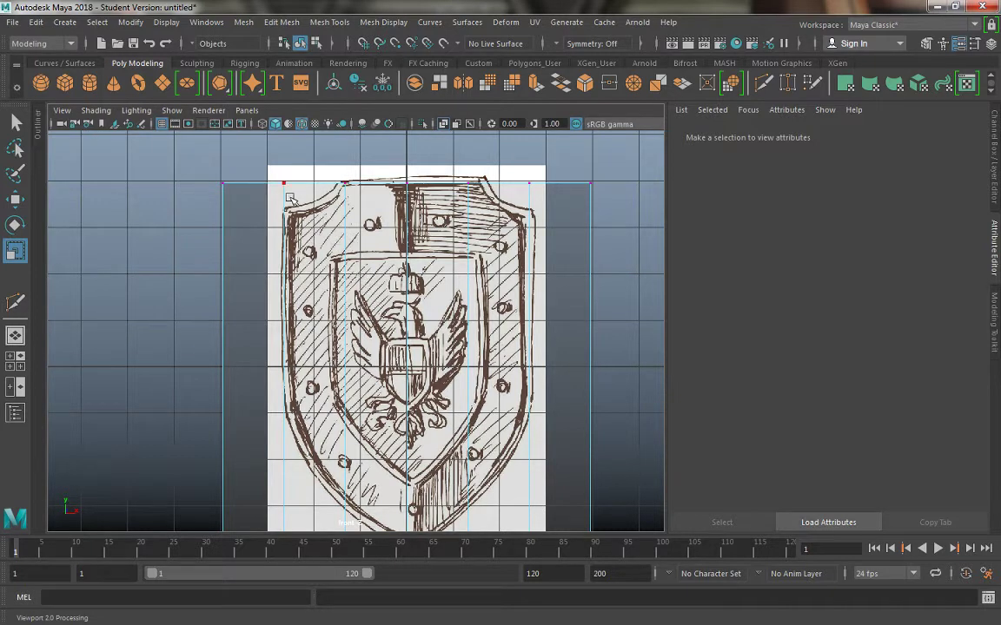
- Enable symmetry for the transform tools in object space along the X axis
ctrl+shift+right_click(359, 225)
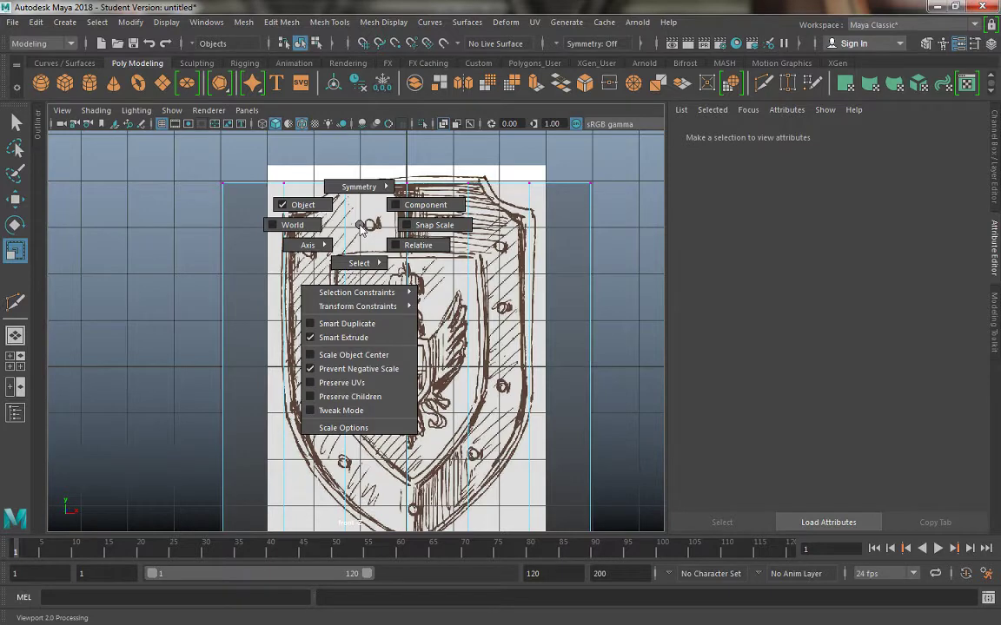
mouse_move(359, 187)
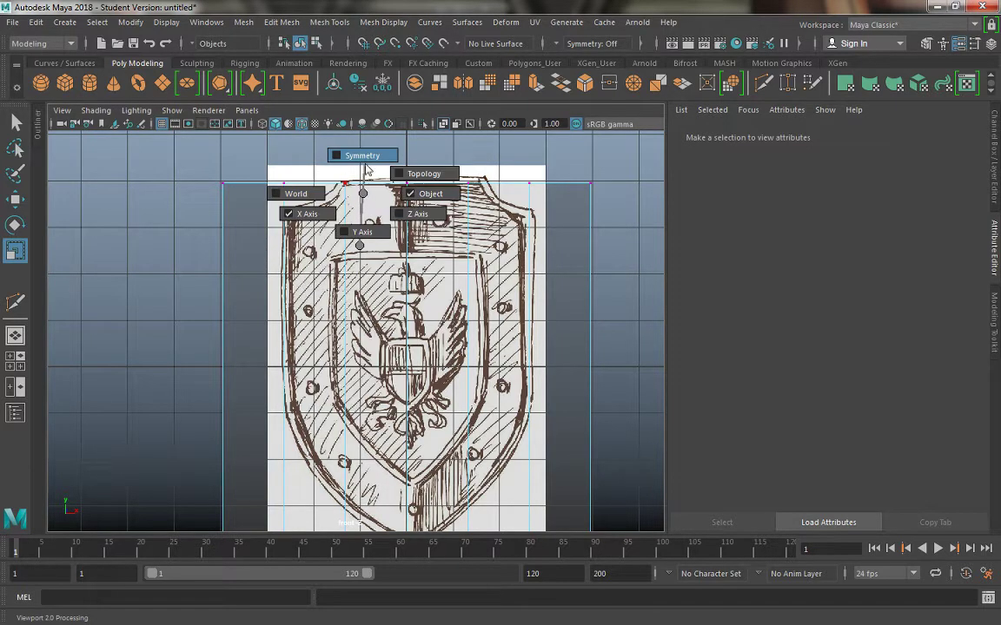
click(334, 156)
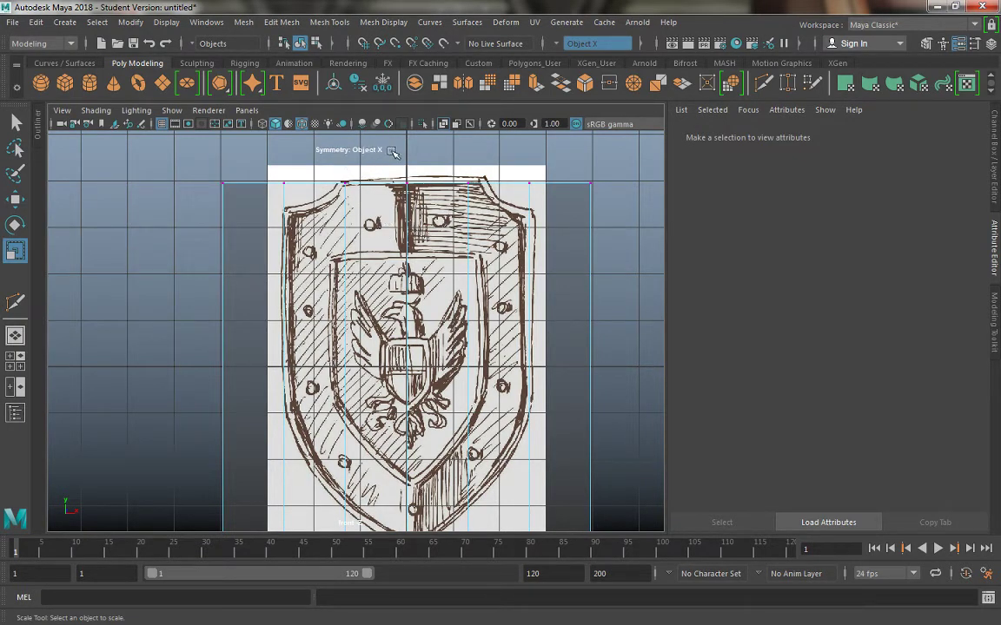
drag(391, 235, 389, 184)
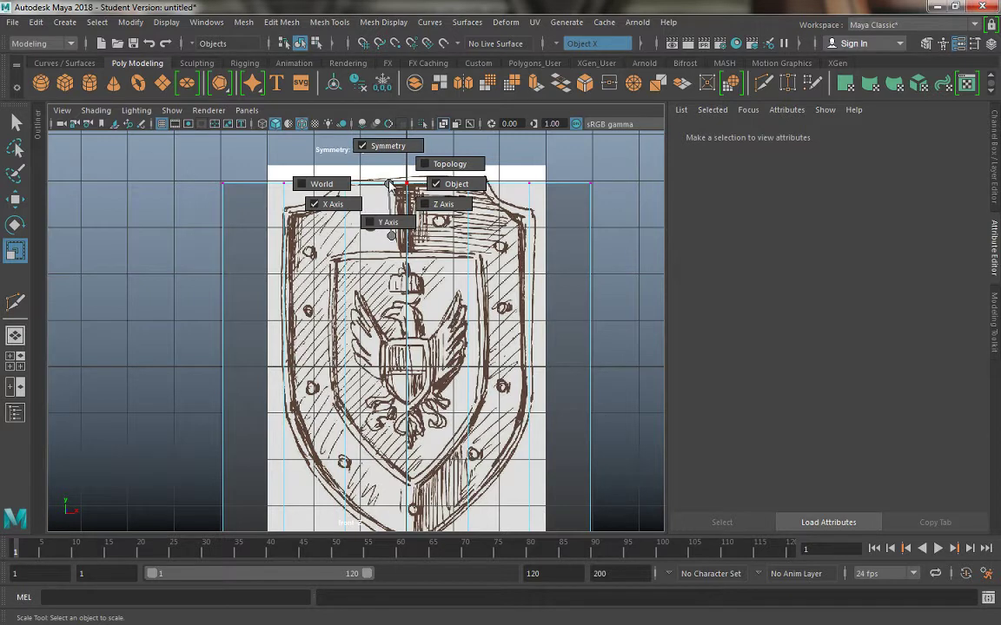
mouse_move(388, 184)
shift+right_down()
mouse_move(351, 172)
mouse_move(395, 192)
mouse_move(389, 184)
shift+right_up()
mouse_move(389, 184)
shift+right_down()
mouse_move(322, 176)
mouse_move(308, 186)
mouse_move(372, 191)
shift+right_up()
ctrl+shift+right_drag(390, 186, 383, 186)
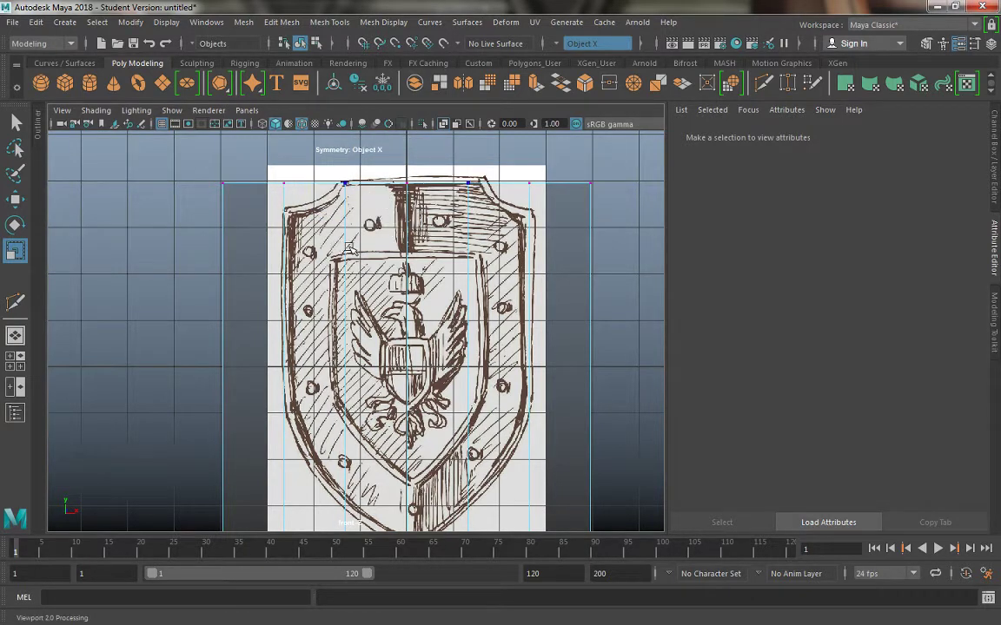
alt+middle_drag(307, 218, 280, 212)
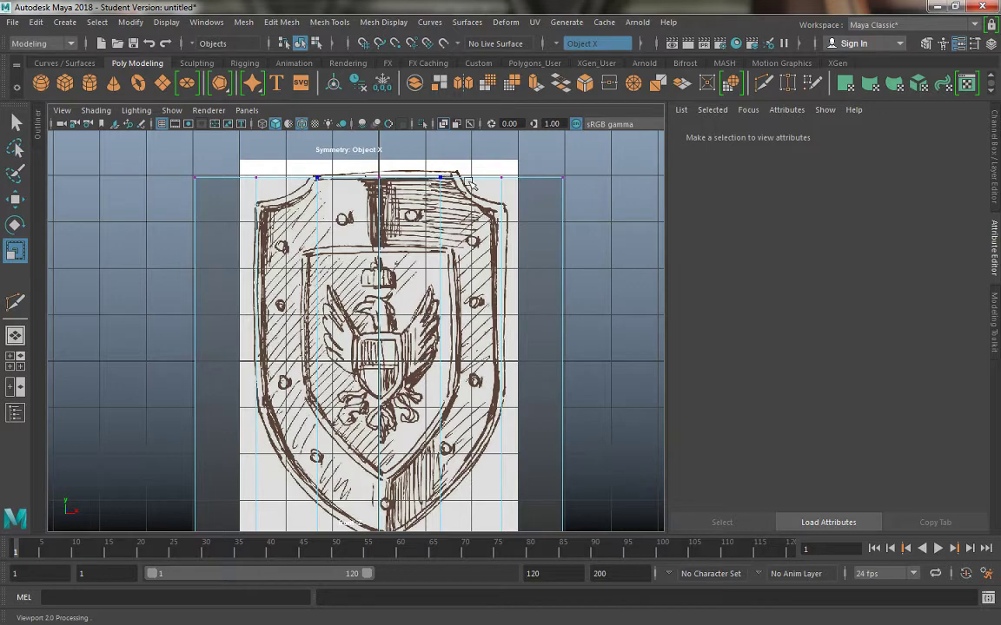
- Raise the cube's bottom vertex beside the centreline and the next one outward up to the shield's curved outline in the front view
click(502, 179)
alt+middle_drag(313, 337, 295, 181)
click(301, 389)
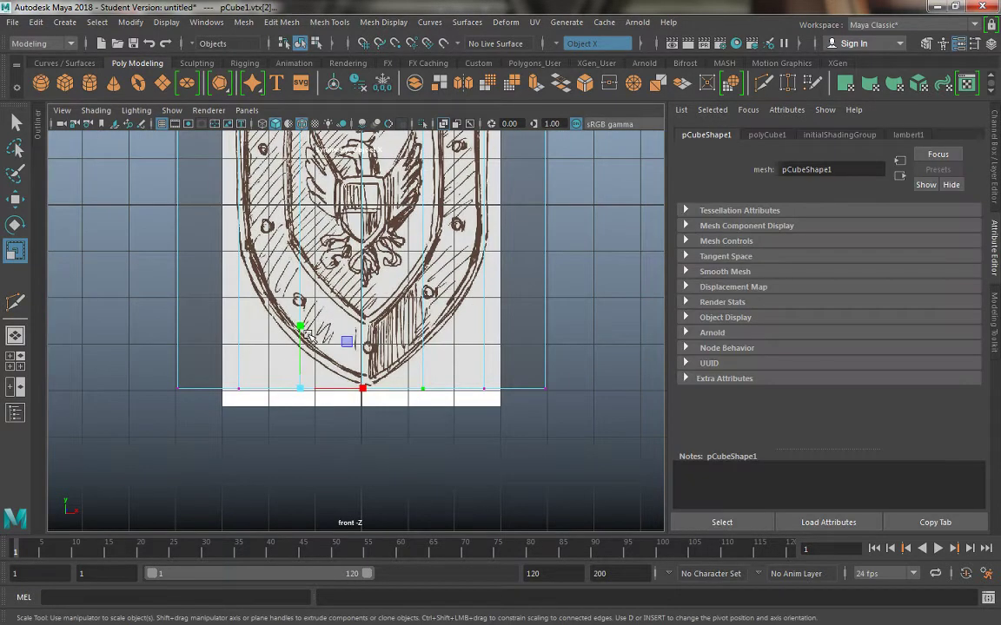
key(w)
drag(300, 321, 298, 282)
click(240, 390)
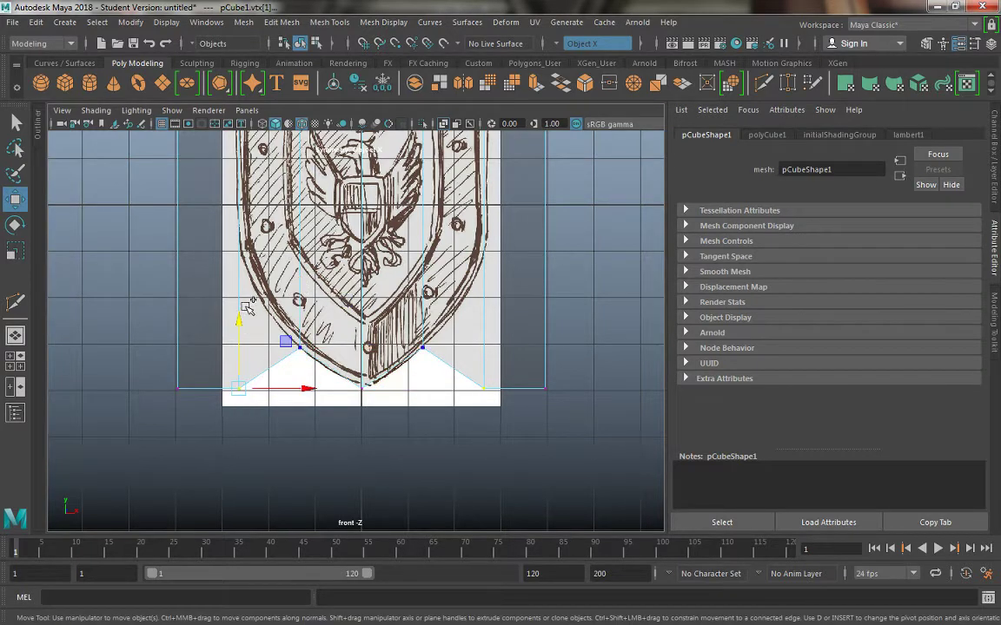
drag(242, 322, 260, 187)
- Move the bottom vertex beside the centreline inward and slightly down onto the sketch's lower curved outline
click(301, 348)
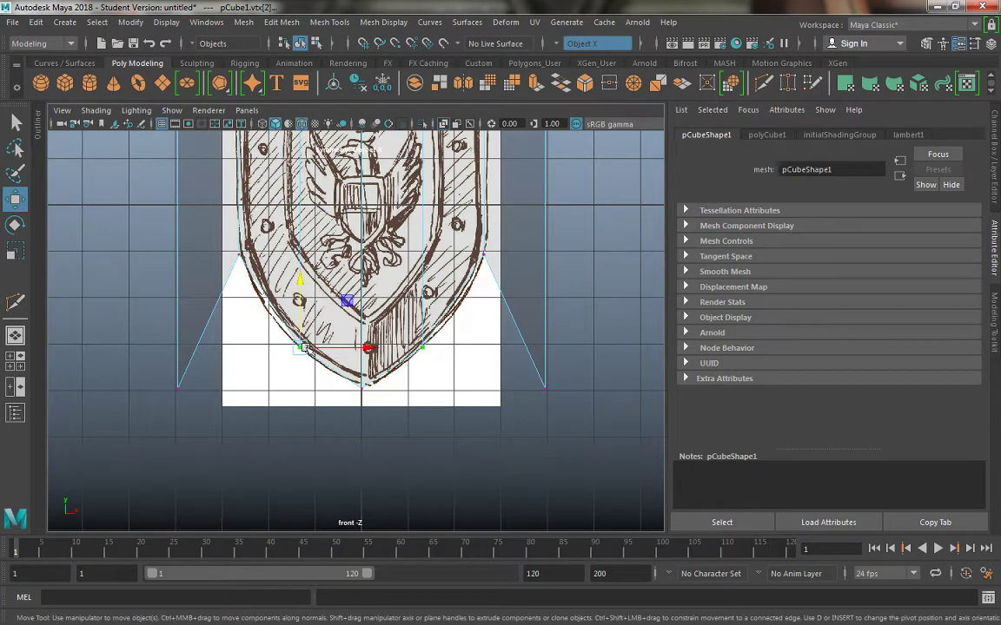
drag(367, 347, 393, 347)
drag(322, 284, 323, 302)
- Move the second bottom vertex out from the centreline inward and down onto the sketch's lower curve
click(242, 262)
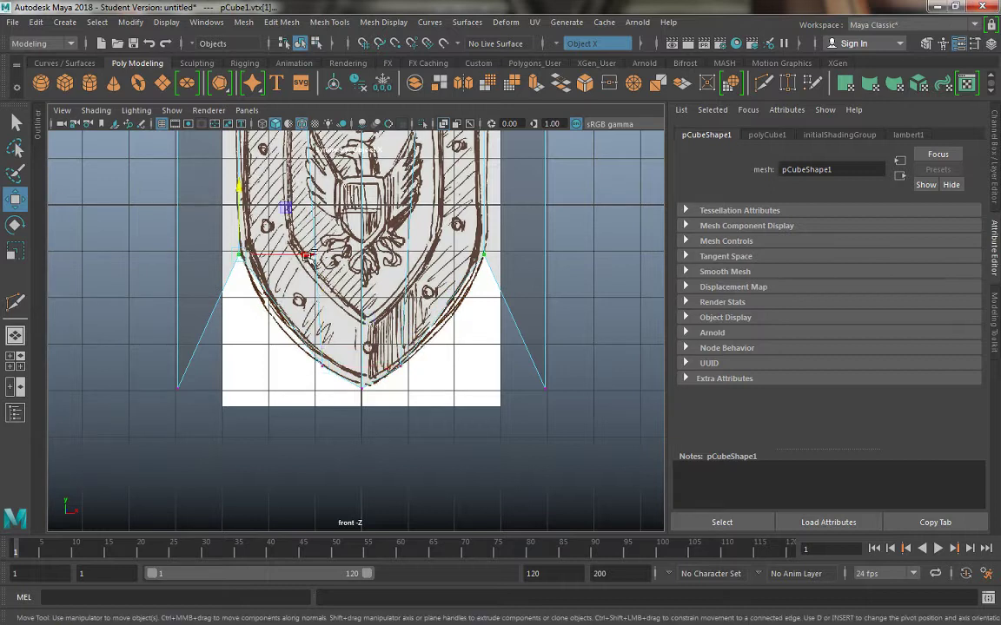
drag(306, 258, 362, 270)
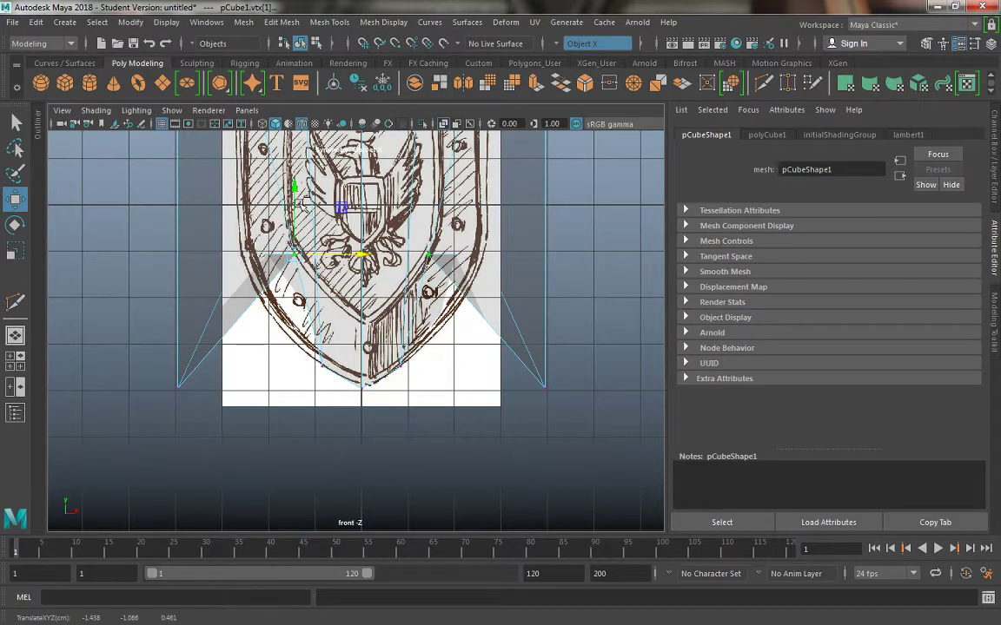
key(ctrl+z)
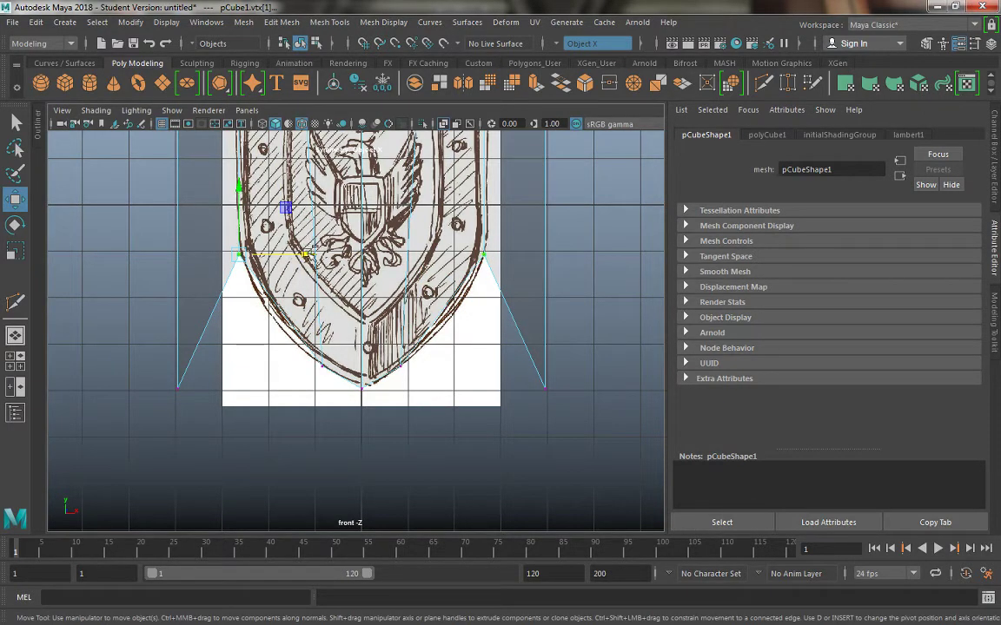
middle_drag(272, 222, 301, 227)
middle_drag(247, 178, 275, 247)
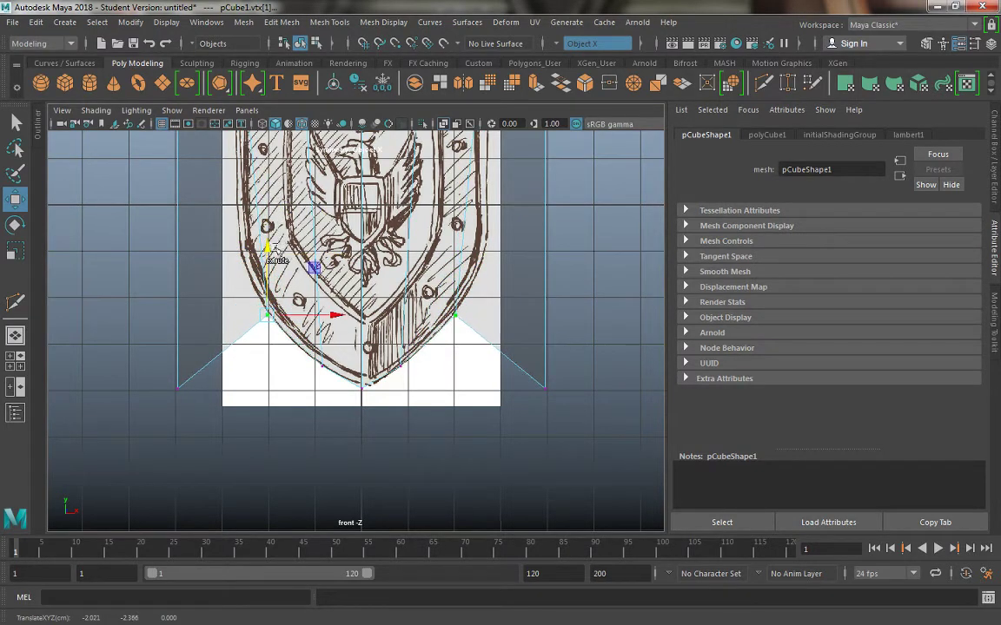
- Raise the cube's outermost bottom vertex and move it inward to where the sketch's straight side meets the lower curve
drag(105, 301, 197, 385)
drag(178, 319, 177, 181)
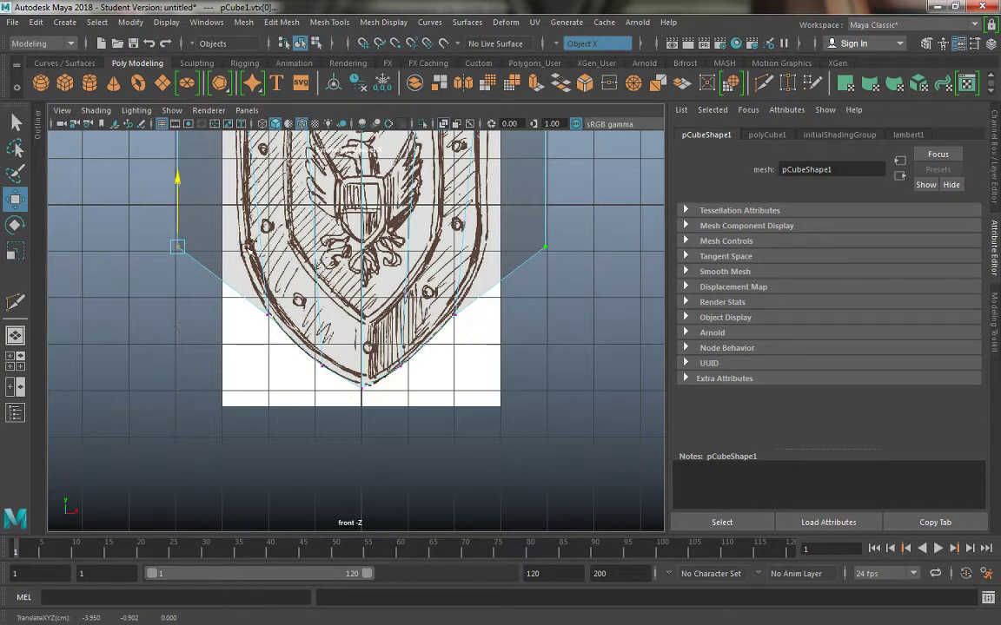
drag(247, 249, 305, 248)
key(space)
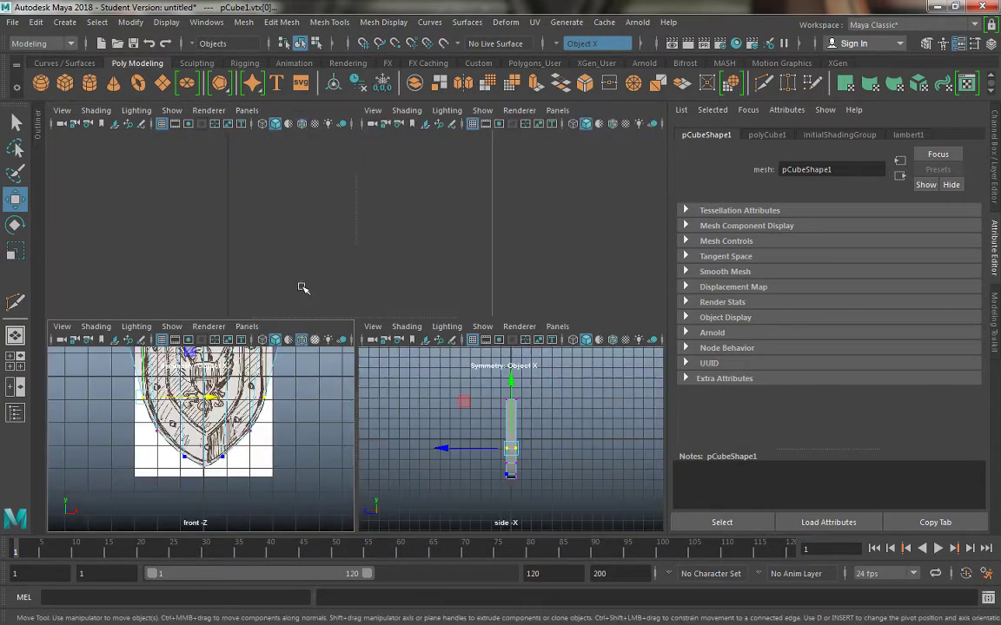
alt+drag(518, 265, 598, 249)
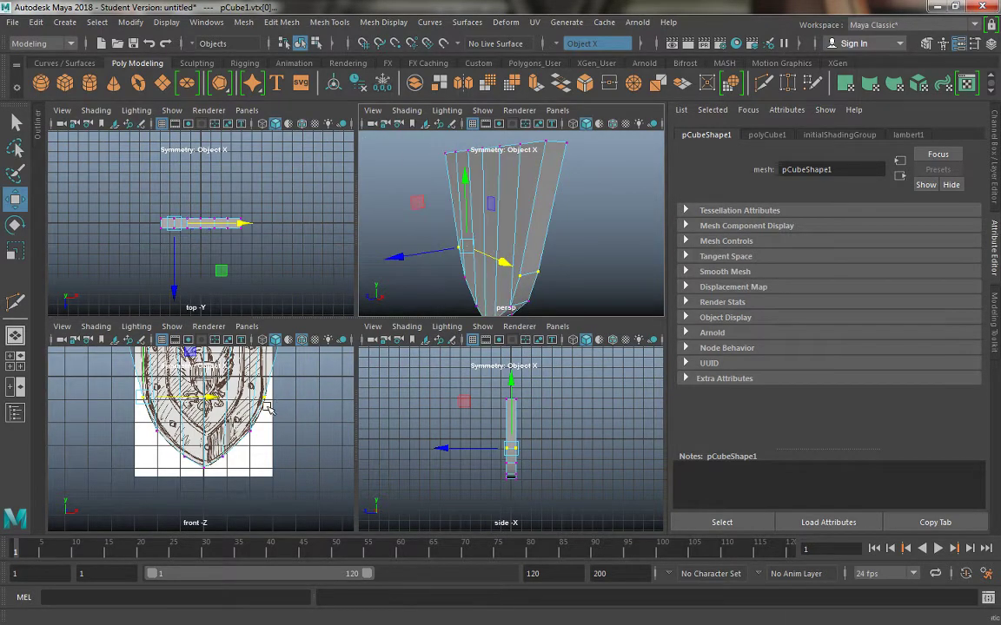
- Shape the upper notch in the front view by moving the top vertex next to the outer corner inward and down onto its curve
key(space)
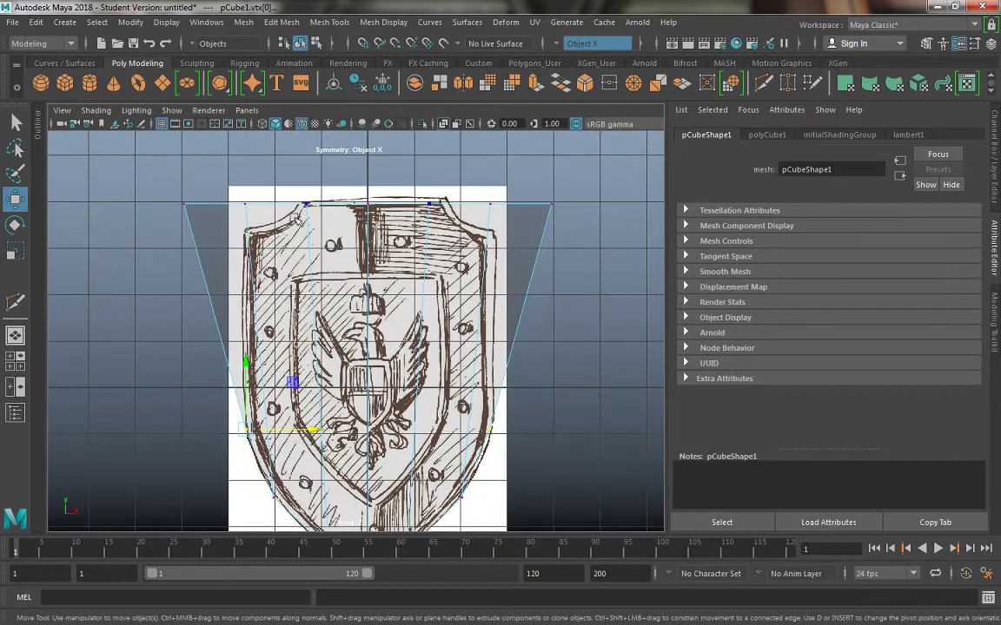
click(244, 202)
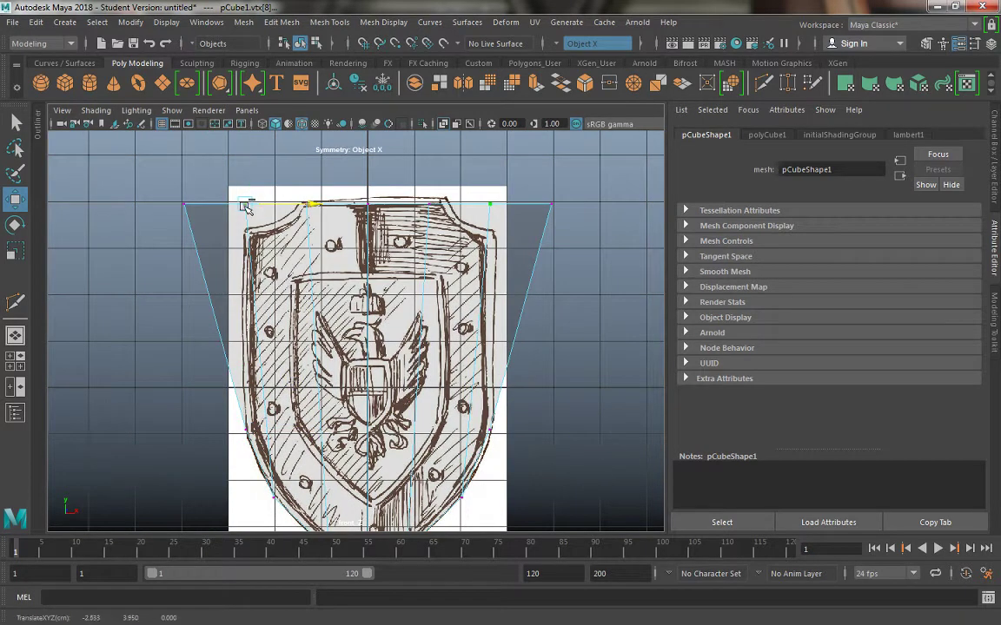
drag(260, 214, 282, 214)
drag(270, 139, 268, 157)
drag(335, 222, 344, 223)
drag(276, 157, 277, 157)
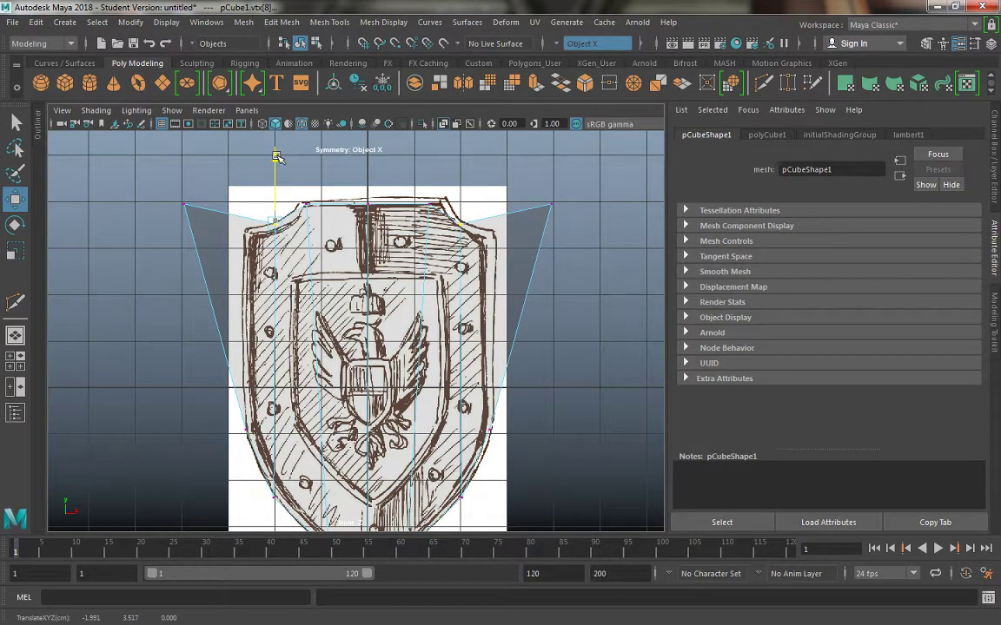
click(306, 204)
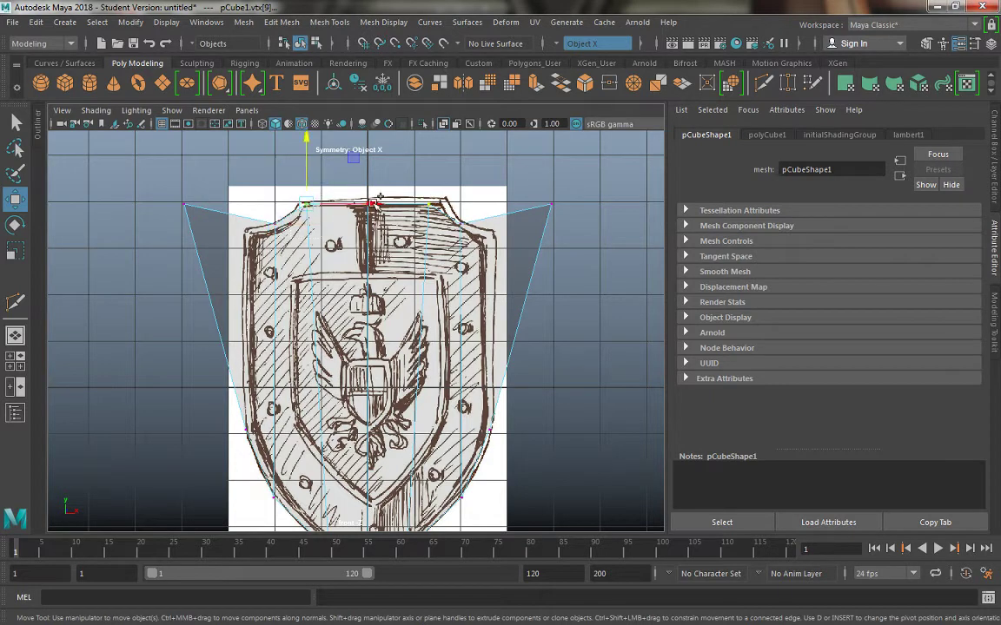
- Move the cube's outermost top vertex inward and down onto the sketch's upper side corner
click(186, 207)
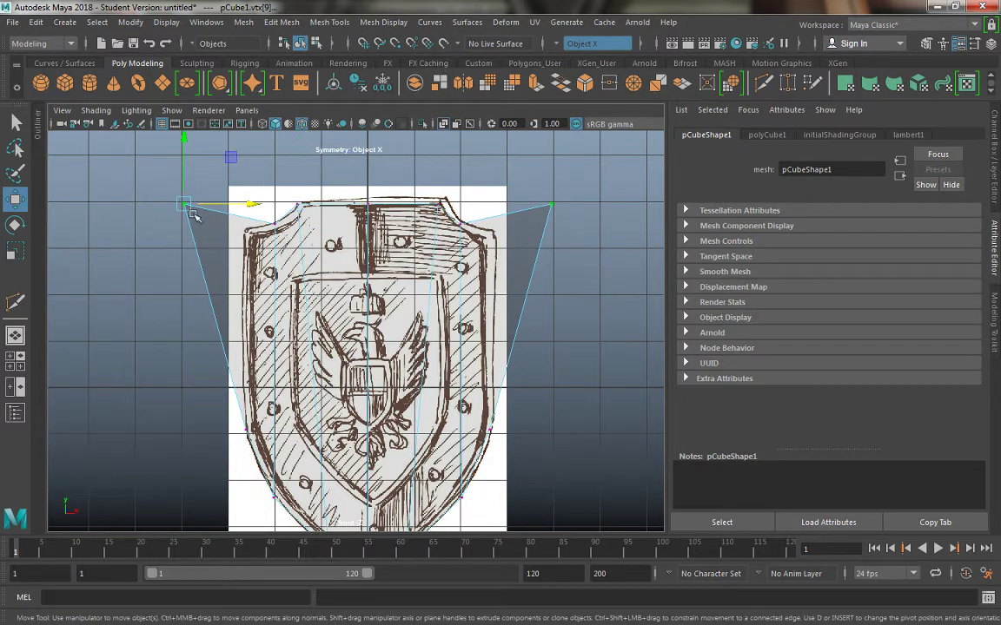
drag(257, 205, 314, 205)
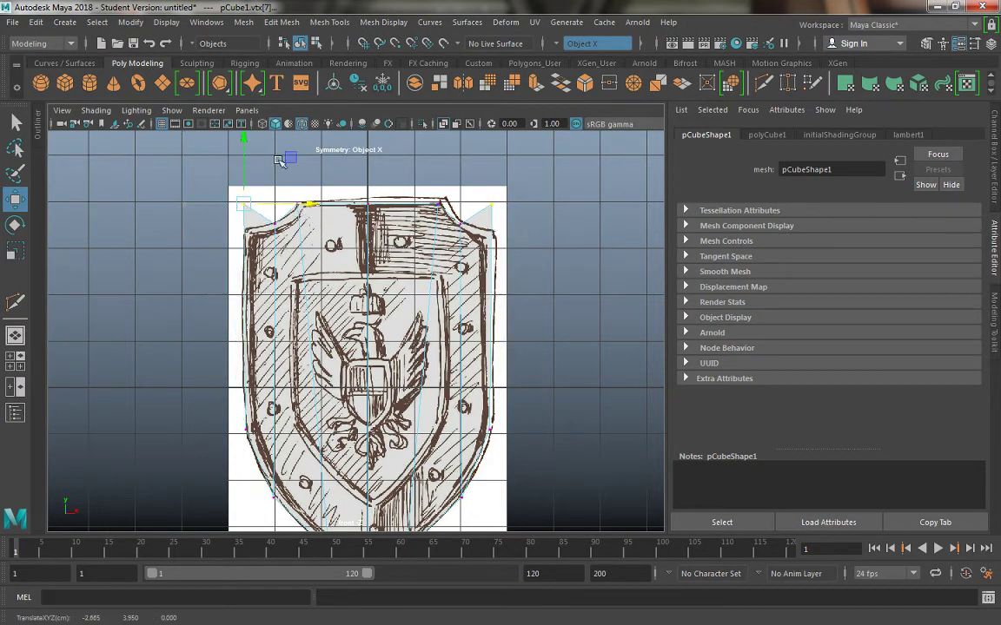
drag(246, 139, 246, 164)
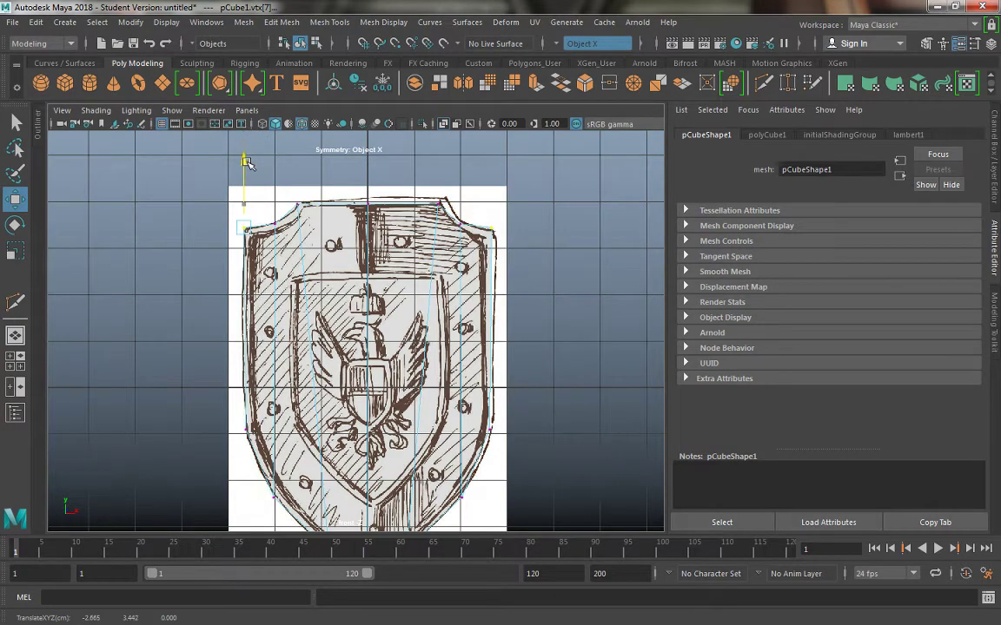
- Raise the top centre vertex to the sketch's upper edge and nudge the notch's top corner vertex inward to the outline
click(368, 206)
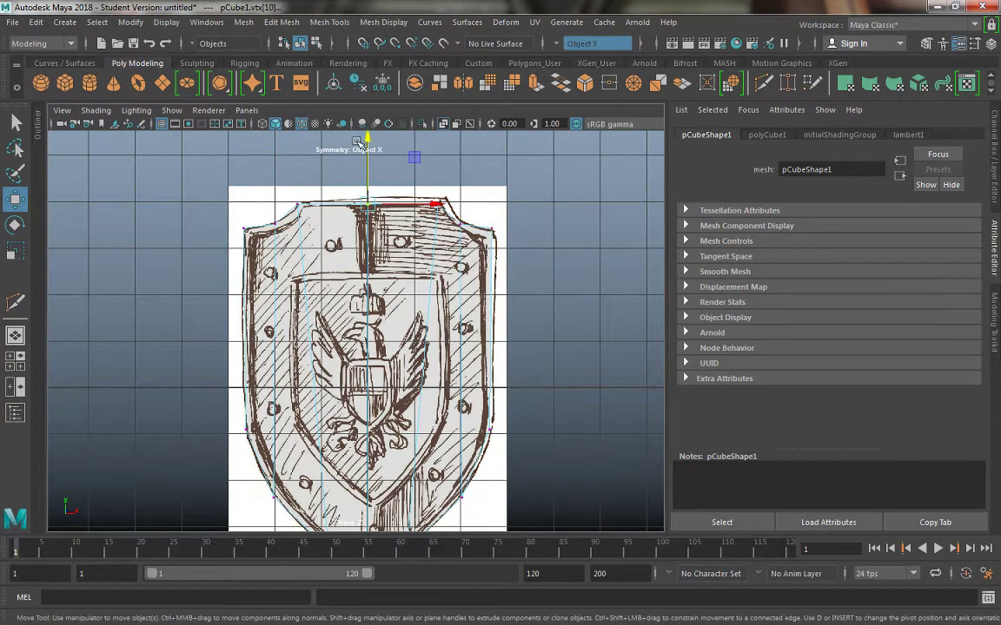
drag(368, 137, 366, 127)
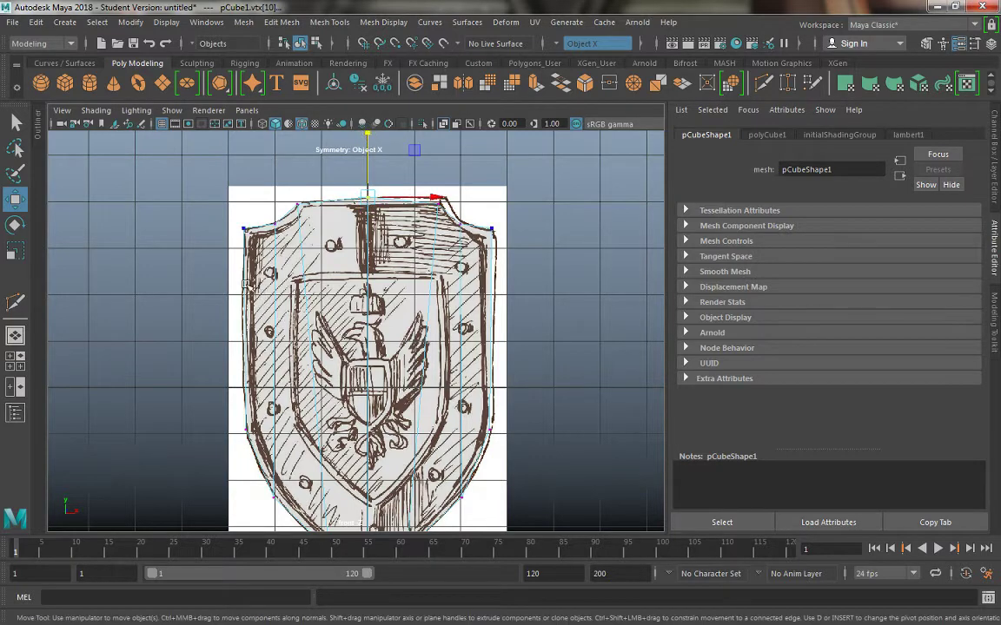
click(296, 203)
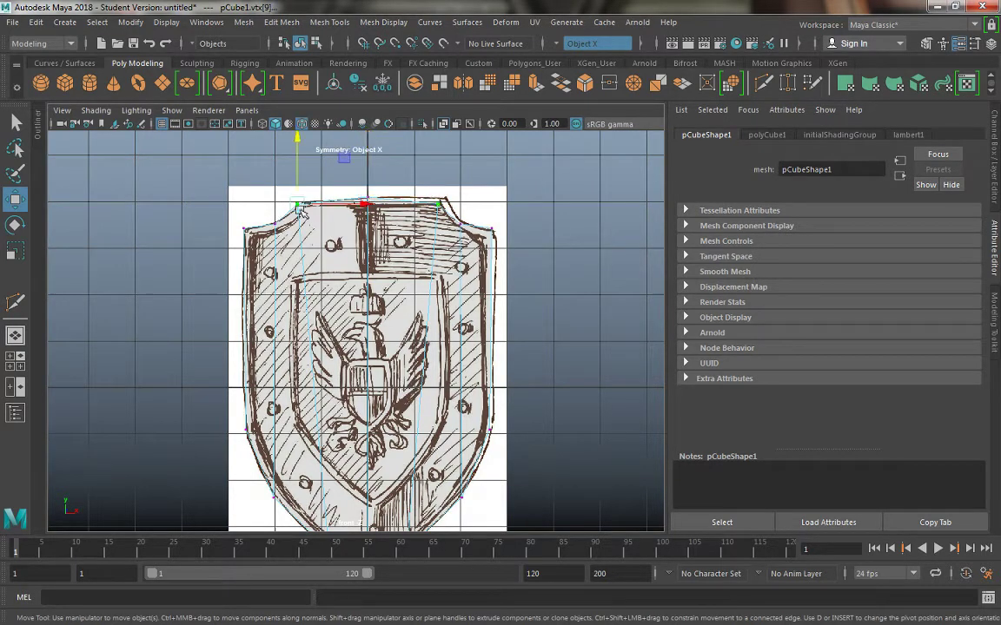
drag(365, 202, 368, 202)
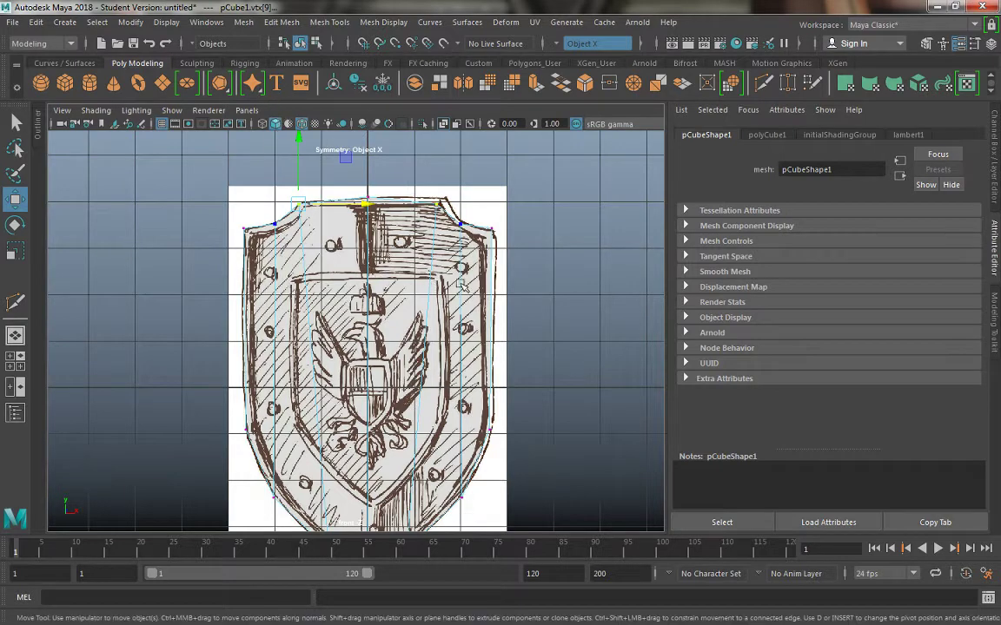
- Turn off symmetry for the transform tools
alt+middle_drag(519, 304, 528, 292)
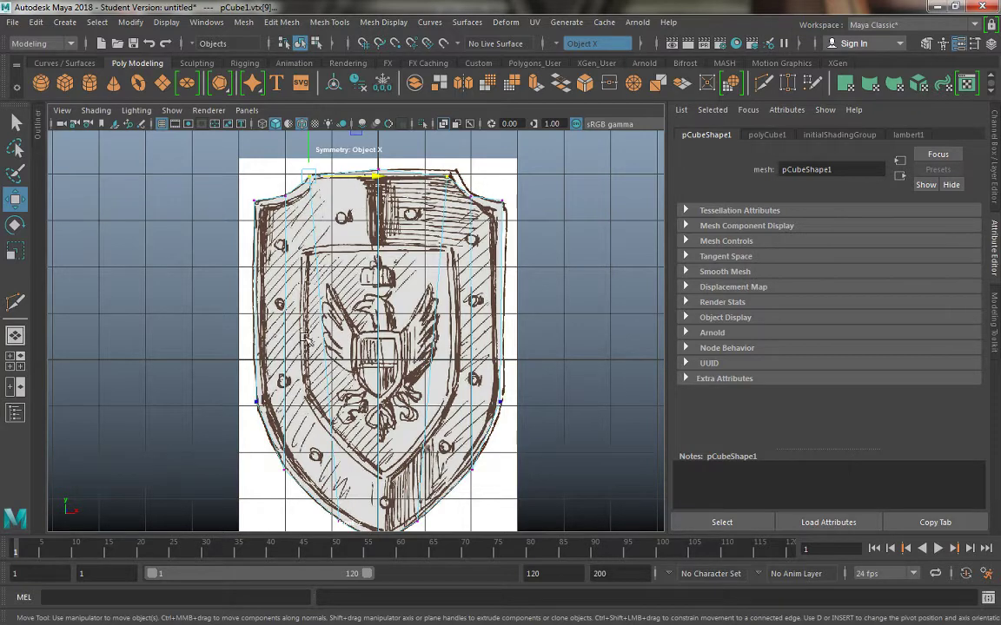
right_click(309, 211)
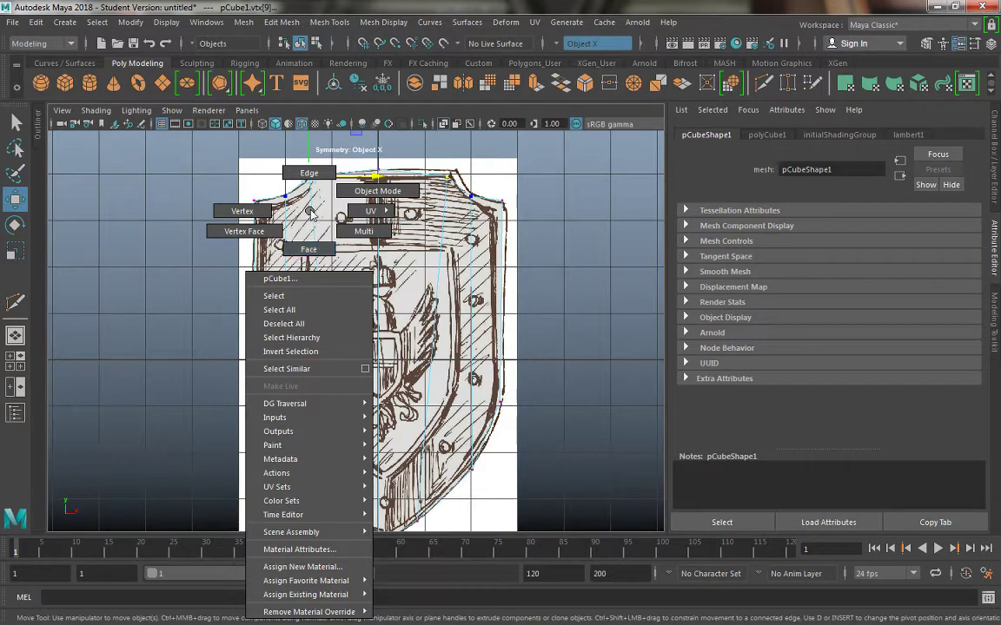
right_drag(309, 211, 279, 190)
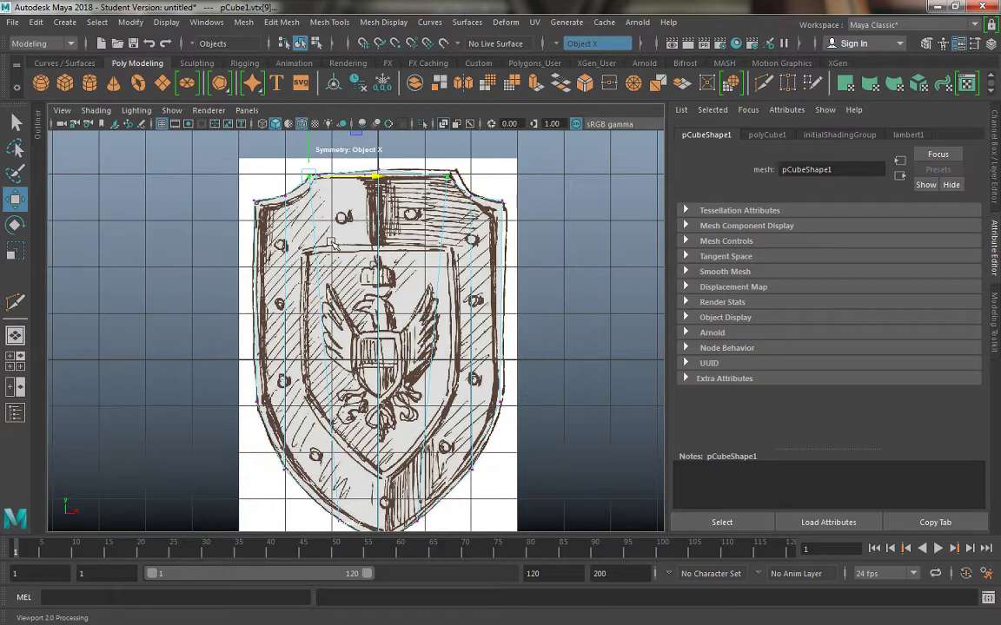
shift+right_drag(338, 235, 313, 184)
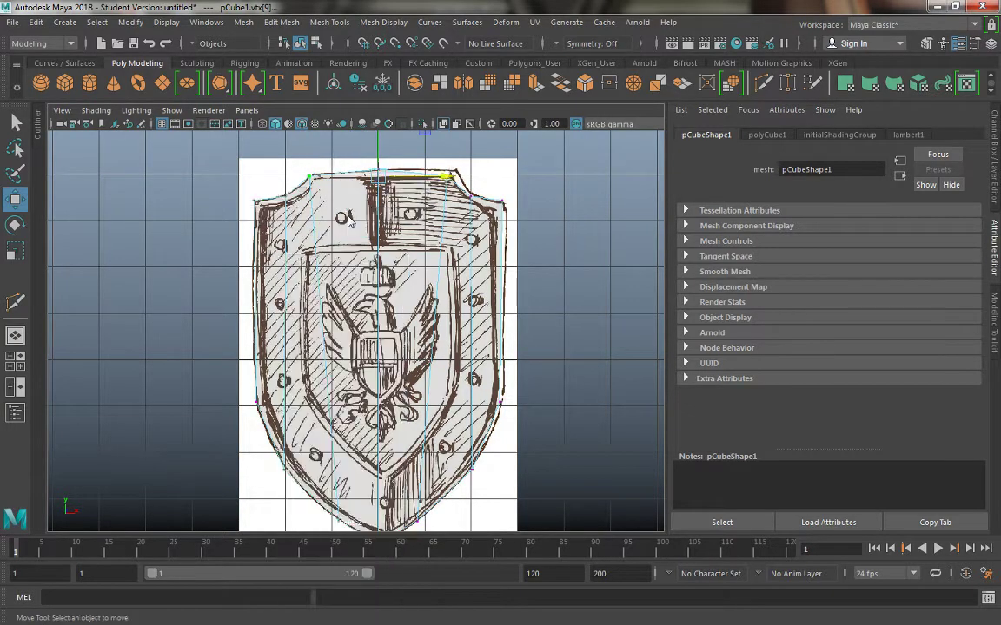
- Select all six front faces of the shield in face selection mode
click(309, 249)
shift+click(305, 249)
shift+click(271, 271)
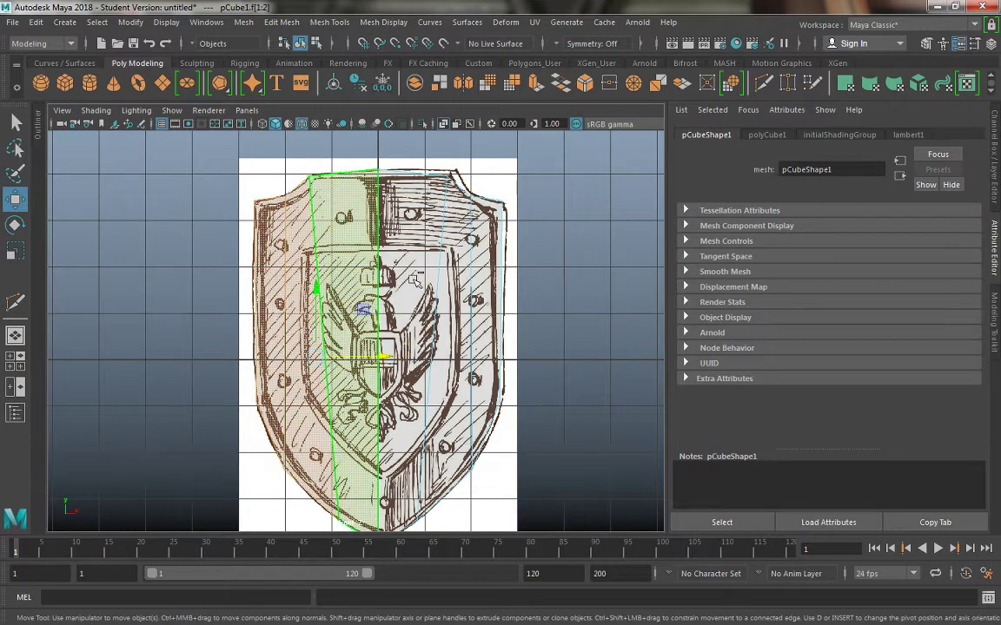
shift+click(392, 270)
shift+click(453, 260)
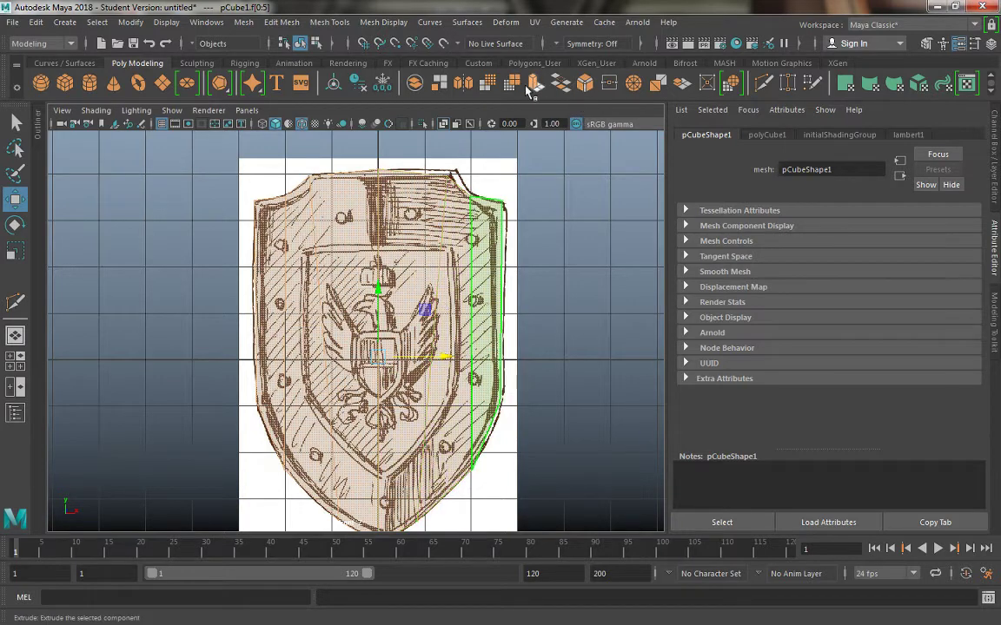
- Extrude the front faces and scale them slightly inward in width and height to form a narrow border matching the sketched rim
key(ctrl+e)
key(r)
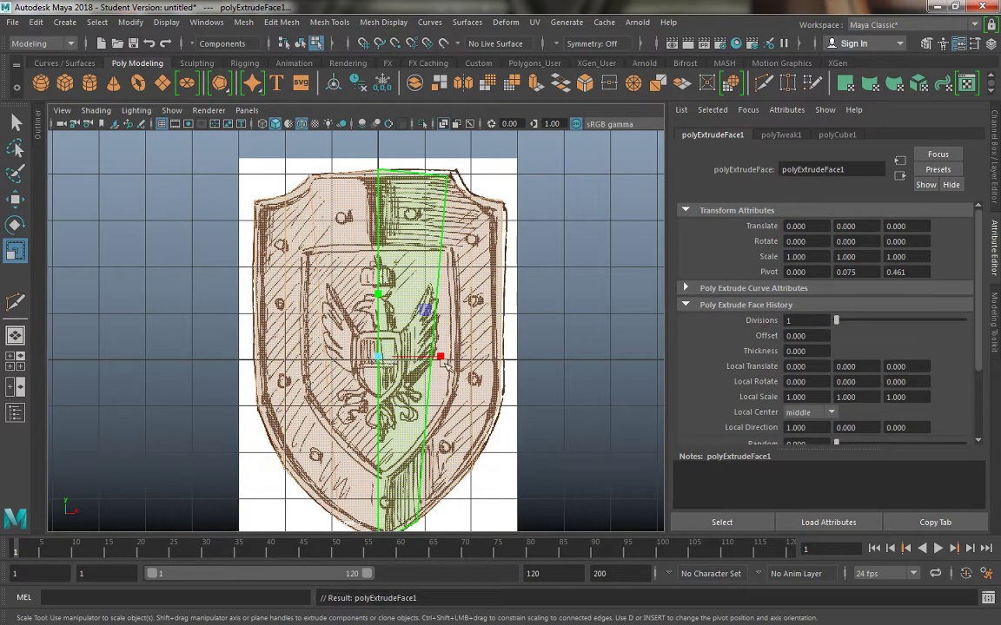
shift+middle_drag(378, 357, 345, 345)
key(ctrl+z)
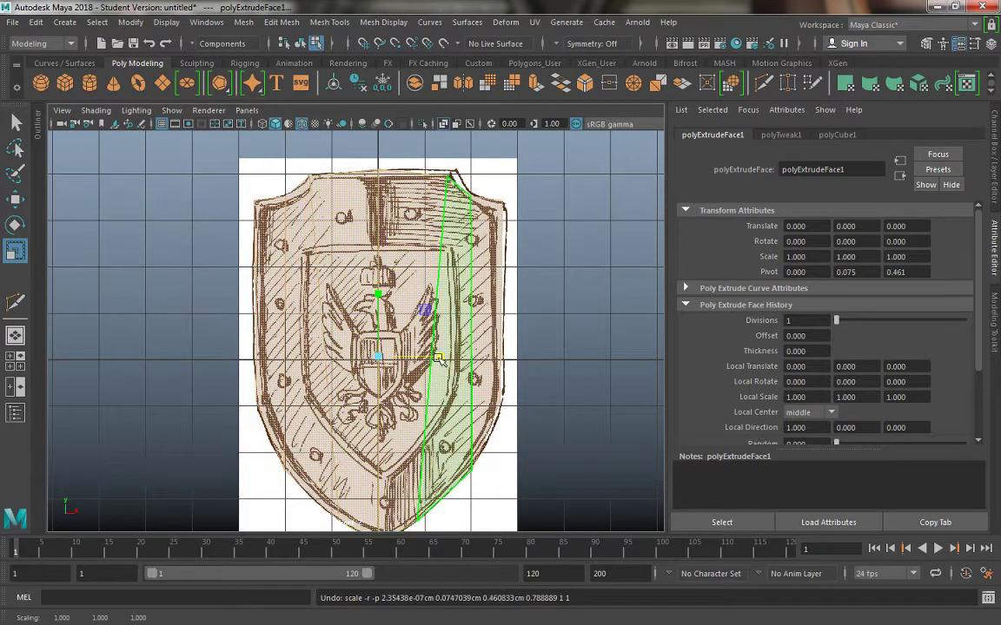
drag(440, 356, 440, 356)
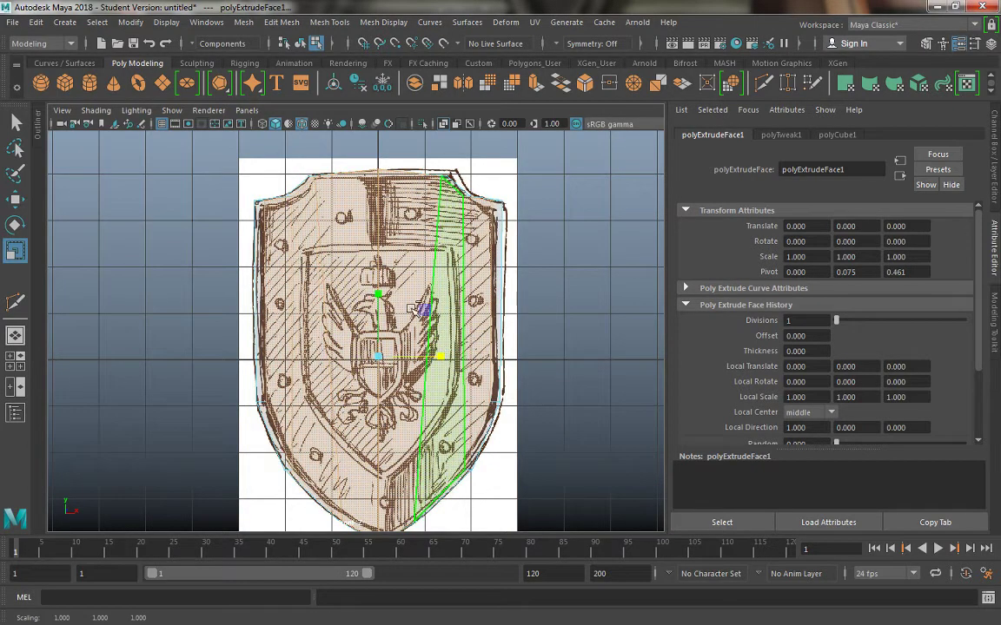
drag(379, 294, 379, 292)
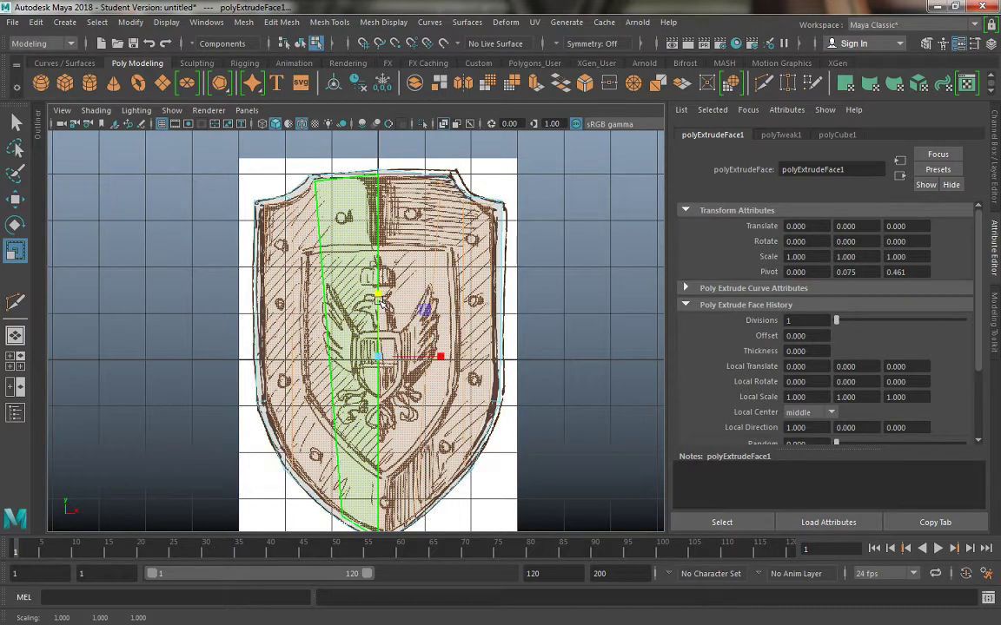
key(space)
drag(399, 397, 400, 336)
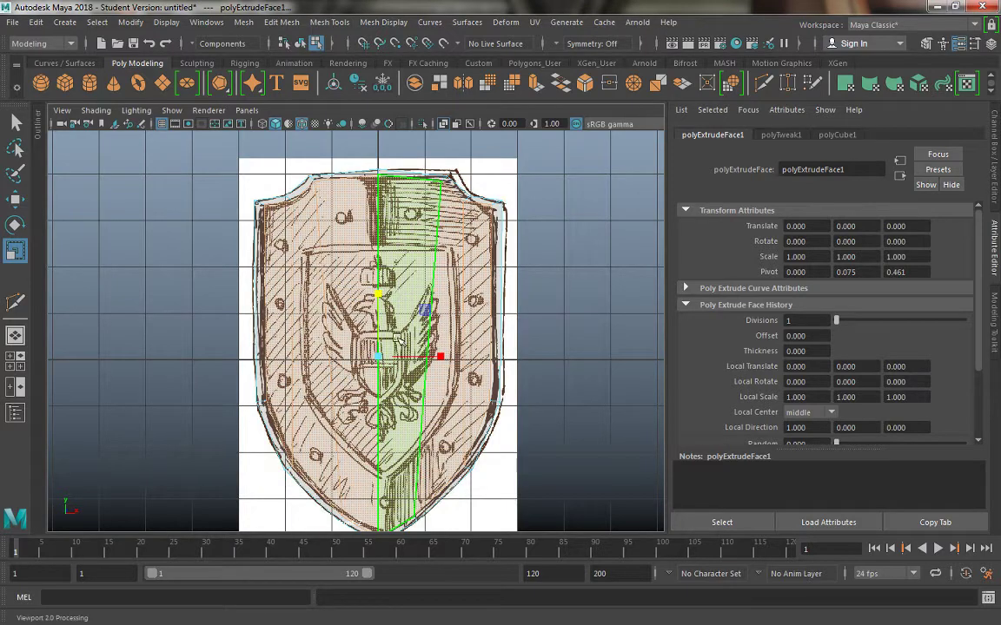
- Select the complete loop of narrow border faces around the shield's front and return to the maximised front view
alt+middle_drag(308, 297, 407, 283)
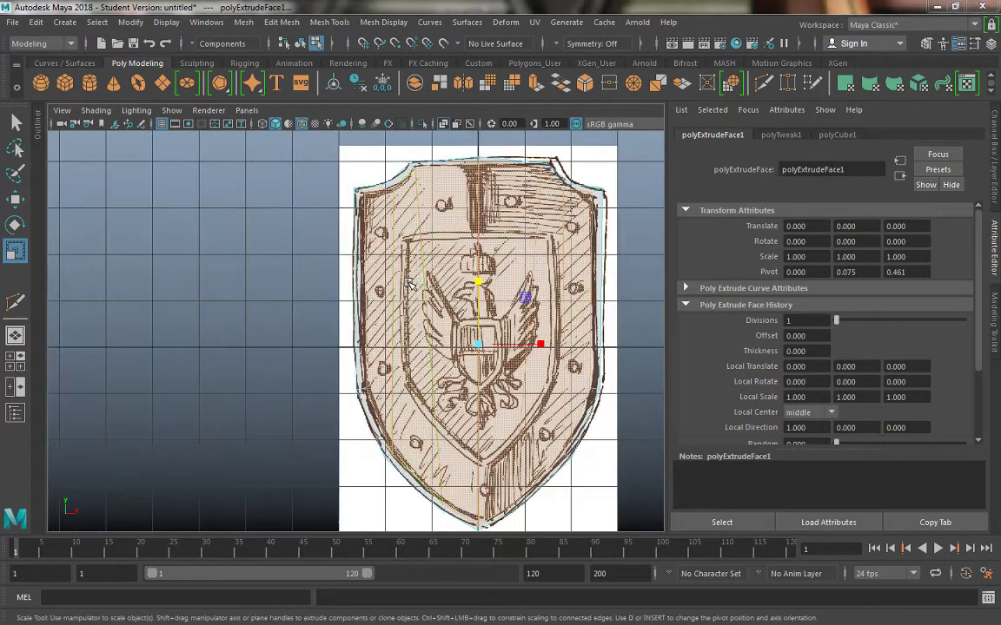
key(space)
key(space)
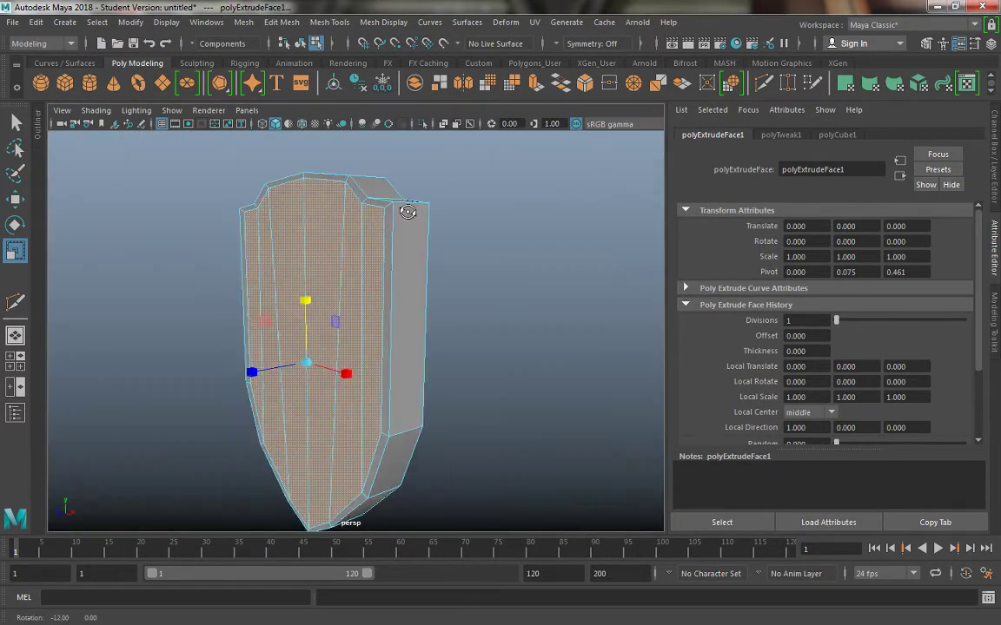
alt+drag(407, 211, 380, 192)
click(351, 185)
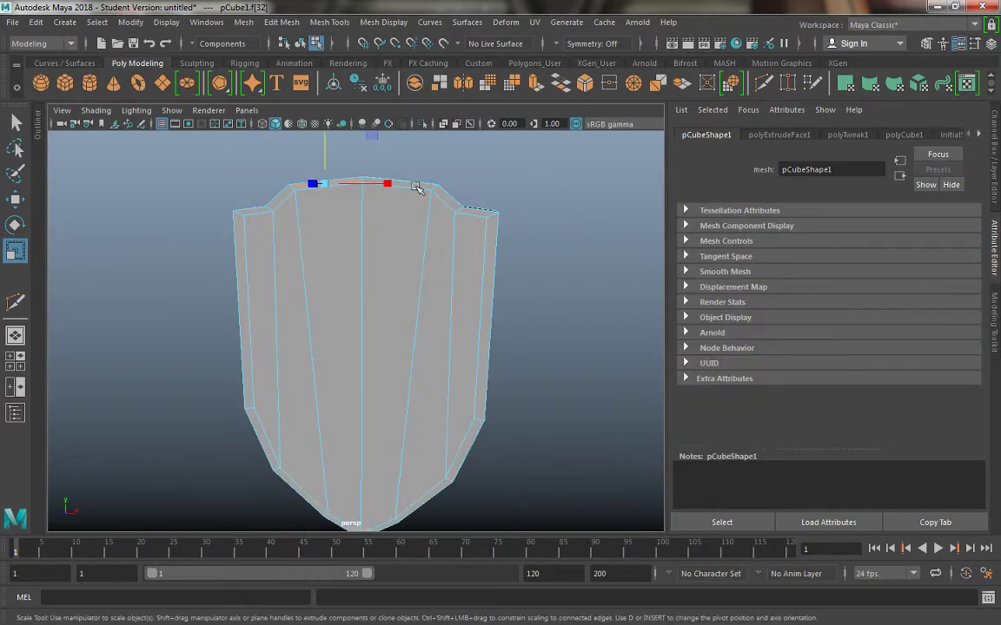
double_click(417, 189)
alt+drag(482, 328, 433, 352)
key(space)
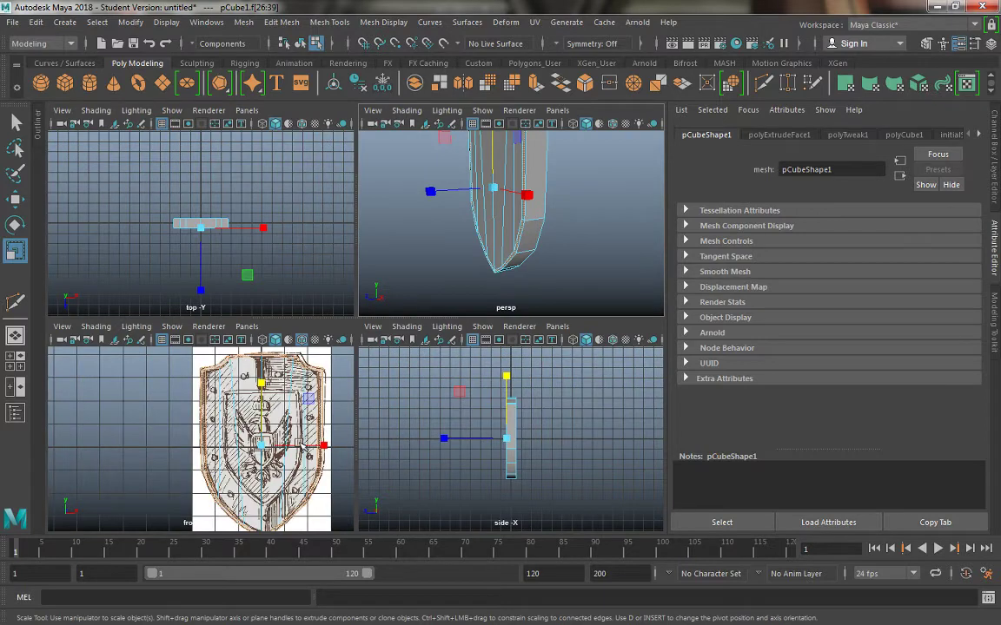
key(space)
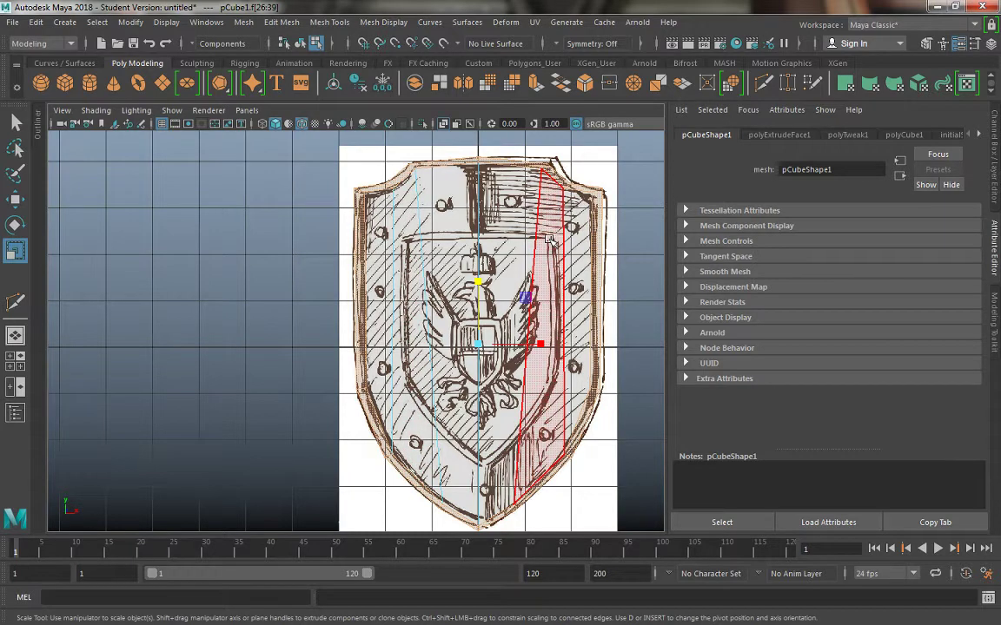
- Extrude the border face loop and move it forward along Z to form the shield's raised rim
click(536, 84)
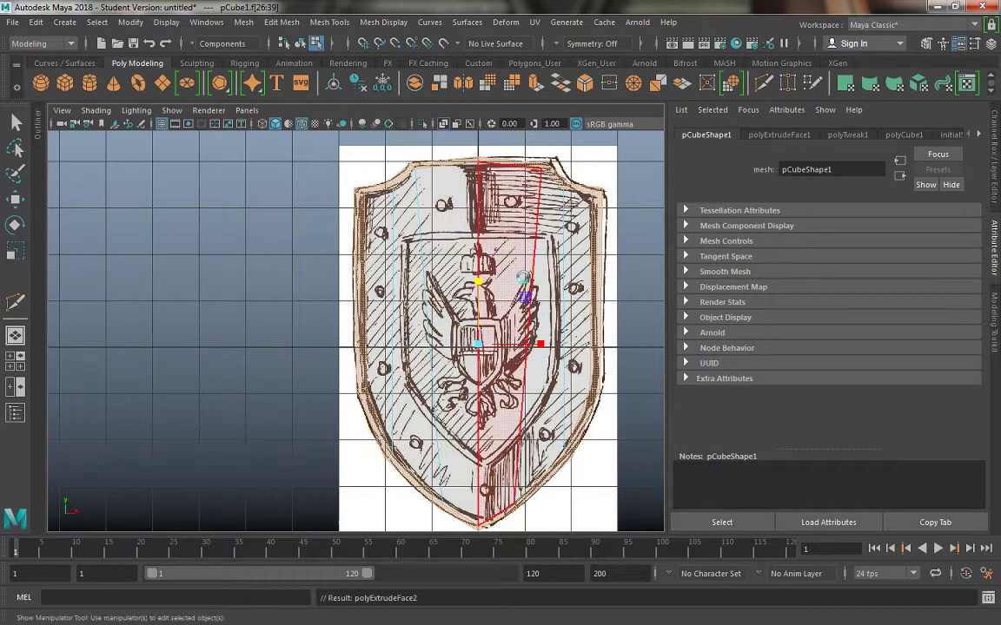
key(space)
key(w)
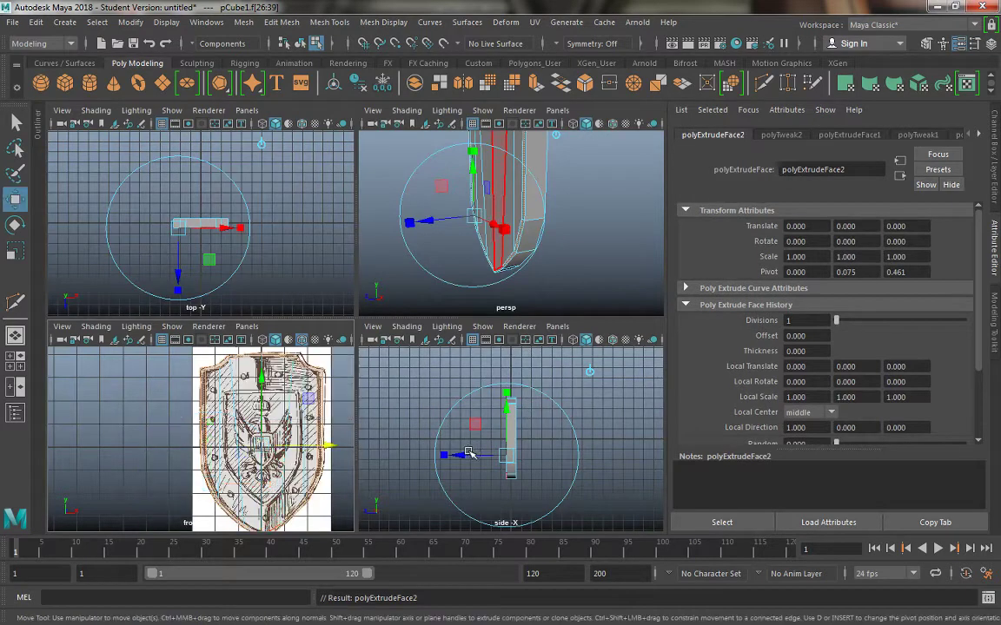
drag(469, 453, 439, 438)
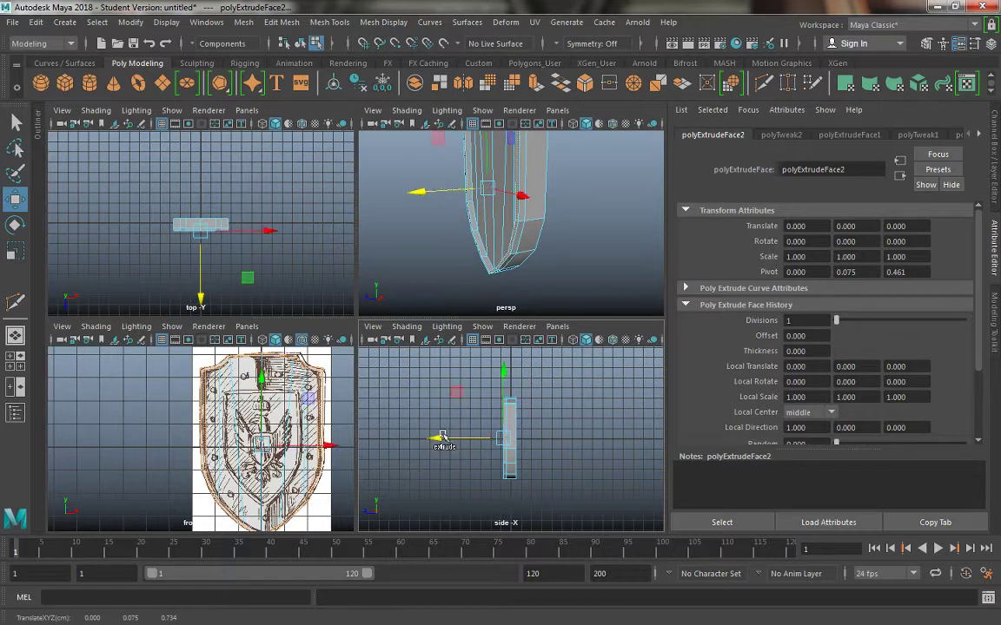
key(space)
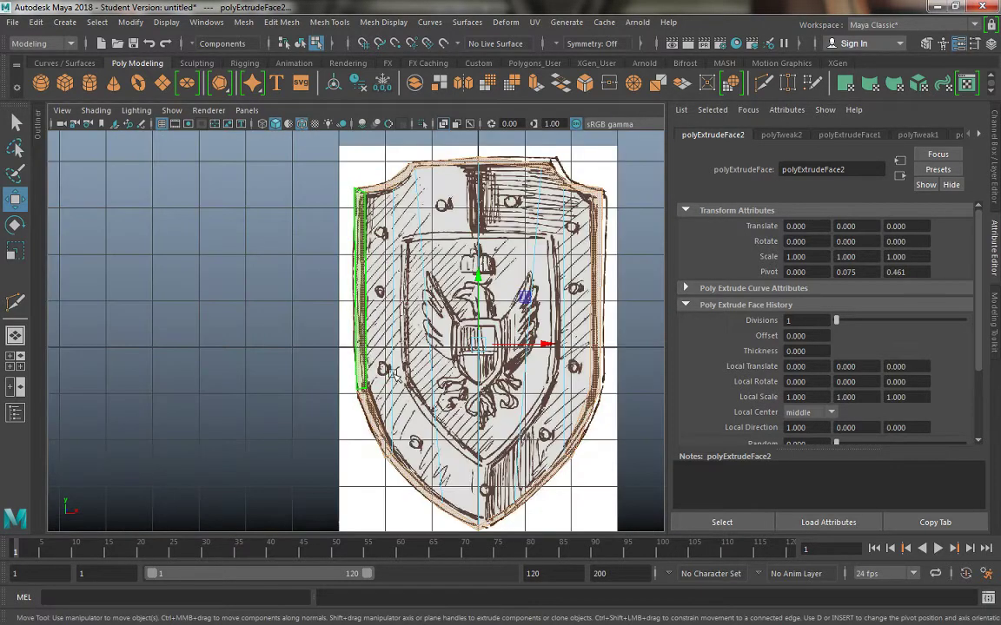
- Select the six front faces enclosed by the shield's raised rim
click(380, 319)
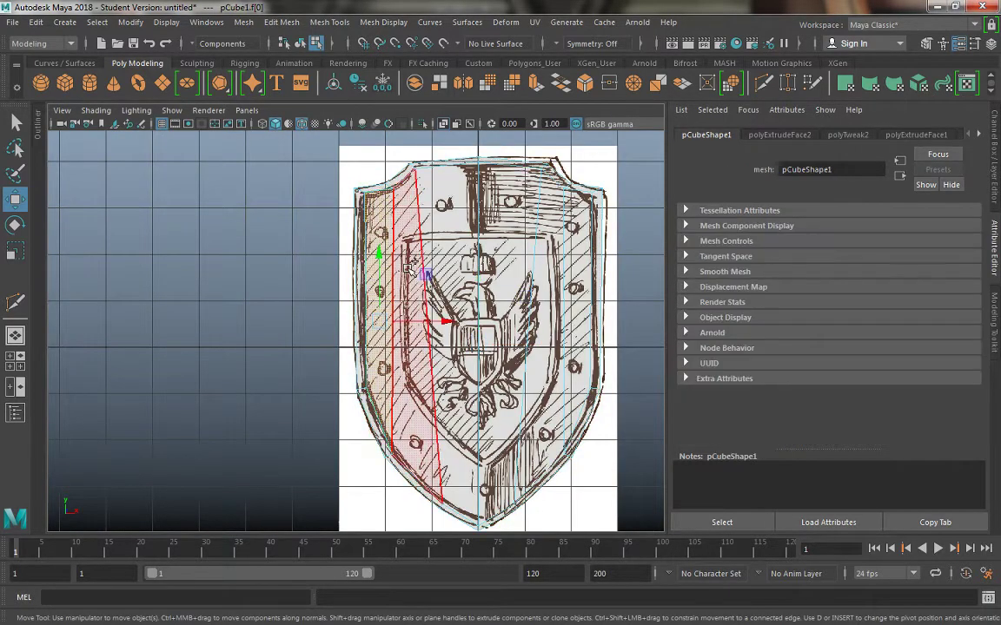
shift+click(405, 241)
shift+click(449, 238)
shift+click(504, 250)
shift+click(556, 262)
shift+click(583, 266)
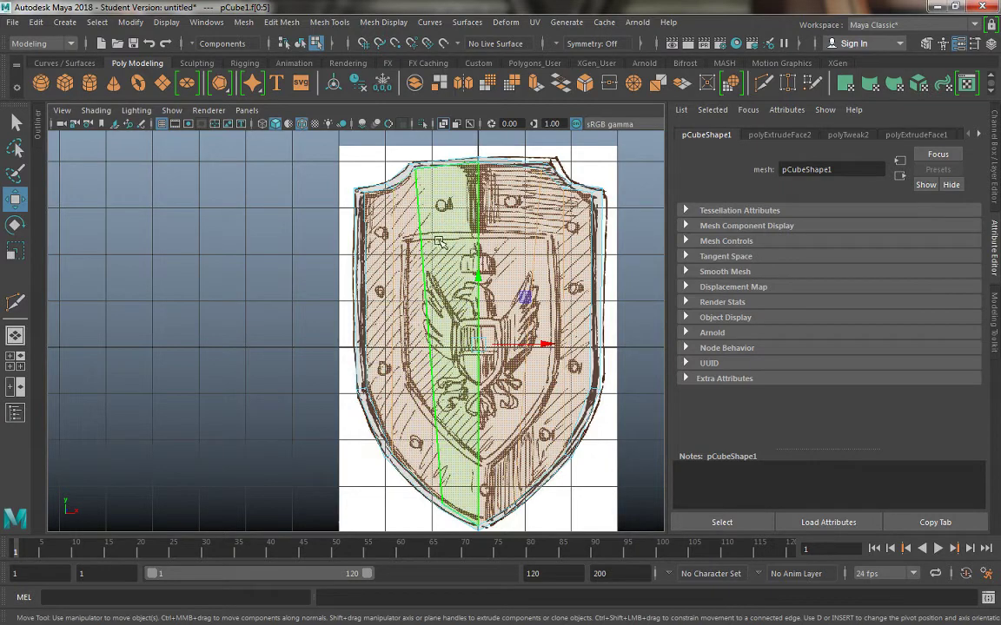
- Extrude the enclosed front faces and scale them inward in height and width to match the sketched inner panel
click(538, 240)
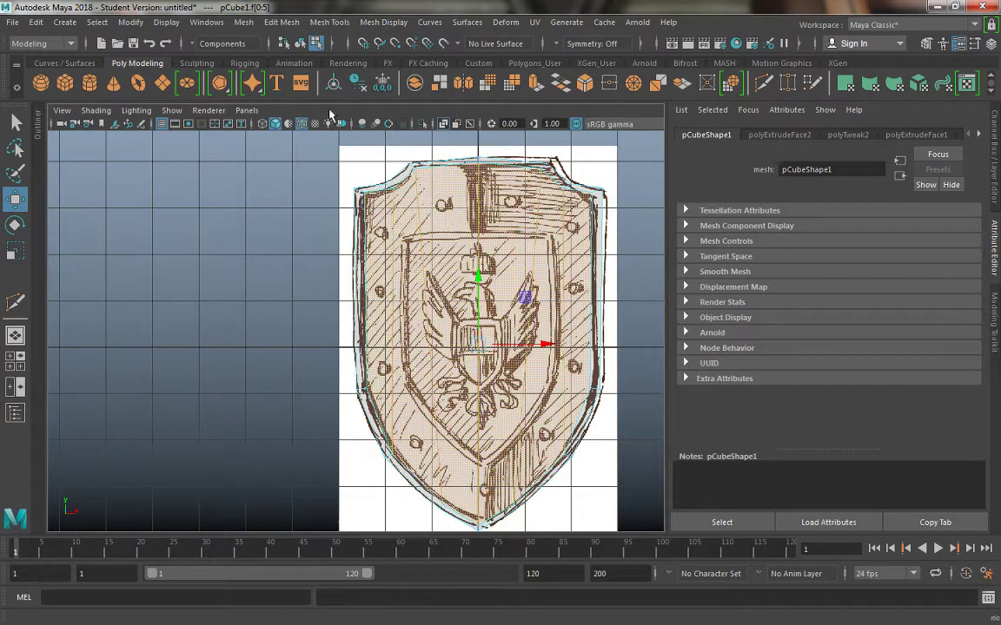
click(481, 226)
key(ctrl+e)
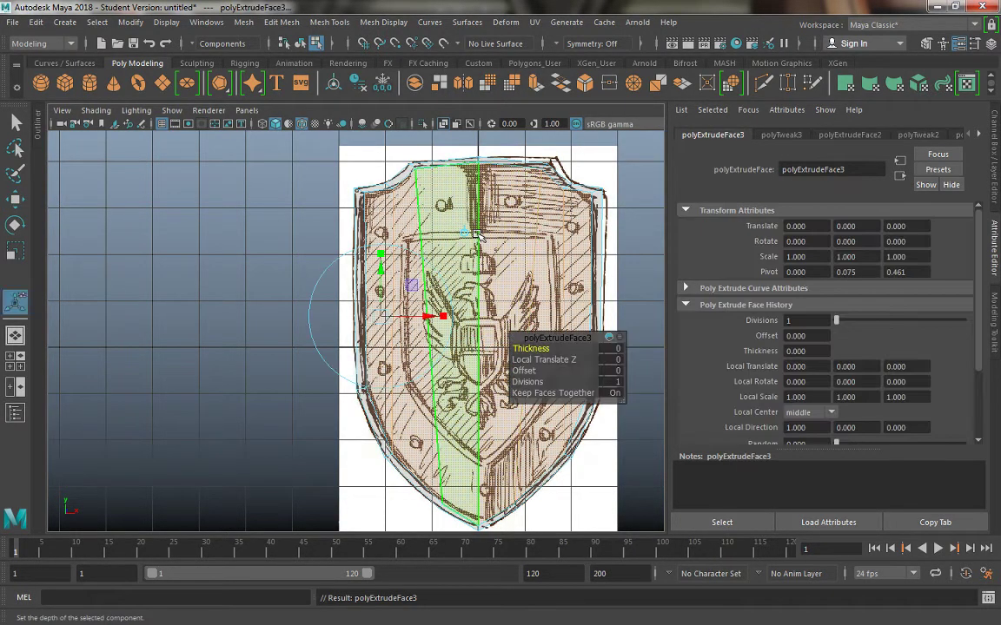
key(r)
middle_drag(431, 309, 472, 338)
drag(475, 341, 536, 396)
middle_drag(536, 395, 469, 387)
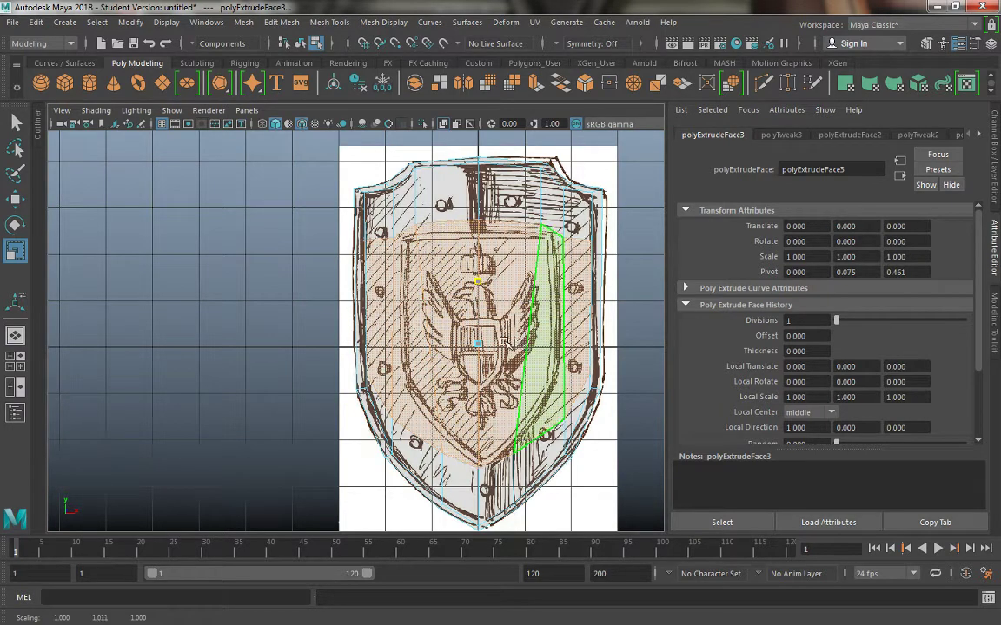
mouse_move(525, 345)
mouse_down()
mouse_move(536, 347)
mouse_move(506, 345)
mouse_up()
key(space)
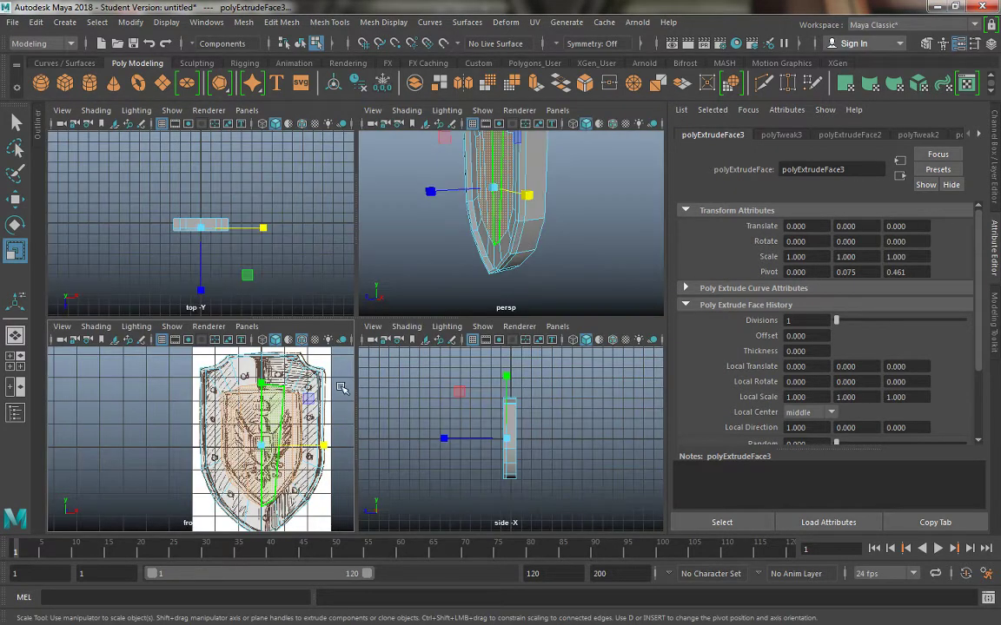
key(space)
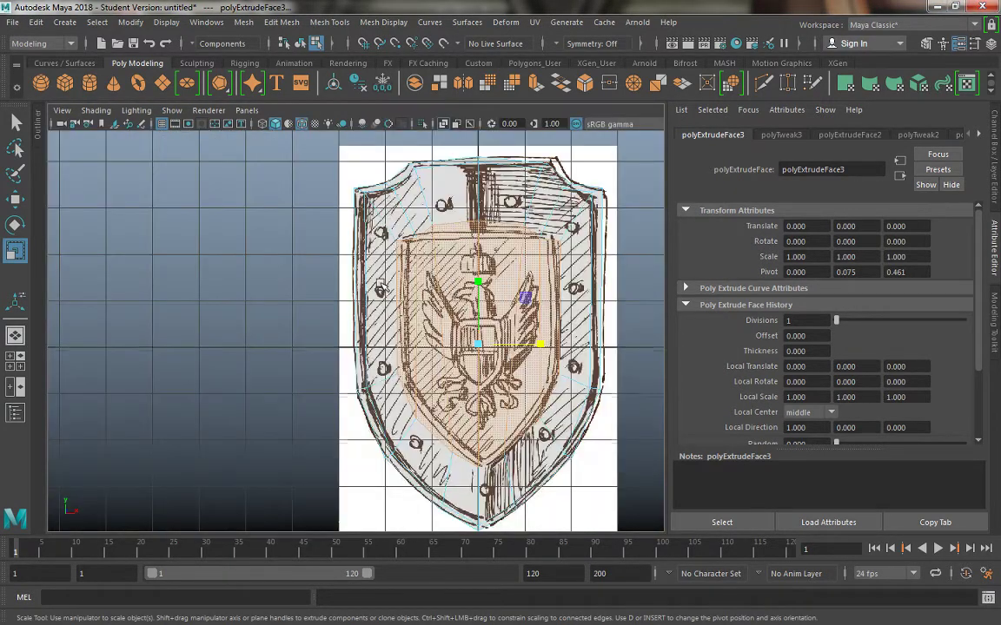
- Turn on Object X symmetry and switch the shield to vertex selection mode
scroll(380, 285, up, 5)
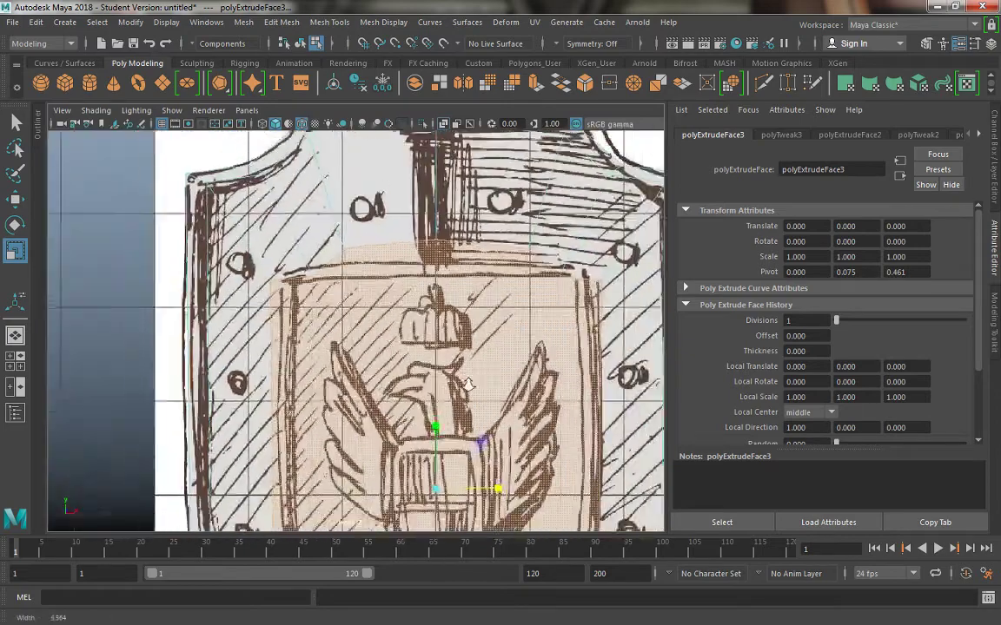
alt+right_drag(469, 384, 451, 379)
ctrl+shift+right_drag(367, 267, 391, 259)
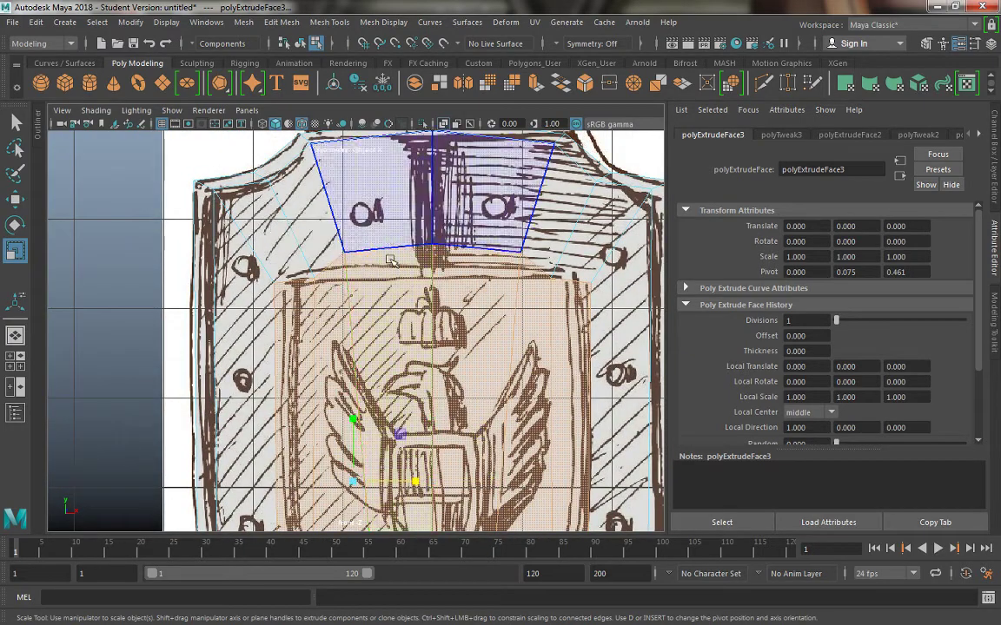
right_drag(402, 303, 332, 211)
- Move the two vertices flanking the centre and the centre vertex of the inner panel's top edge onto the sketched line
drag(377, 269, 332, 234)
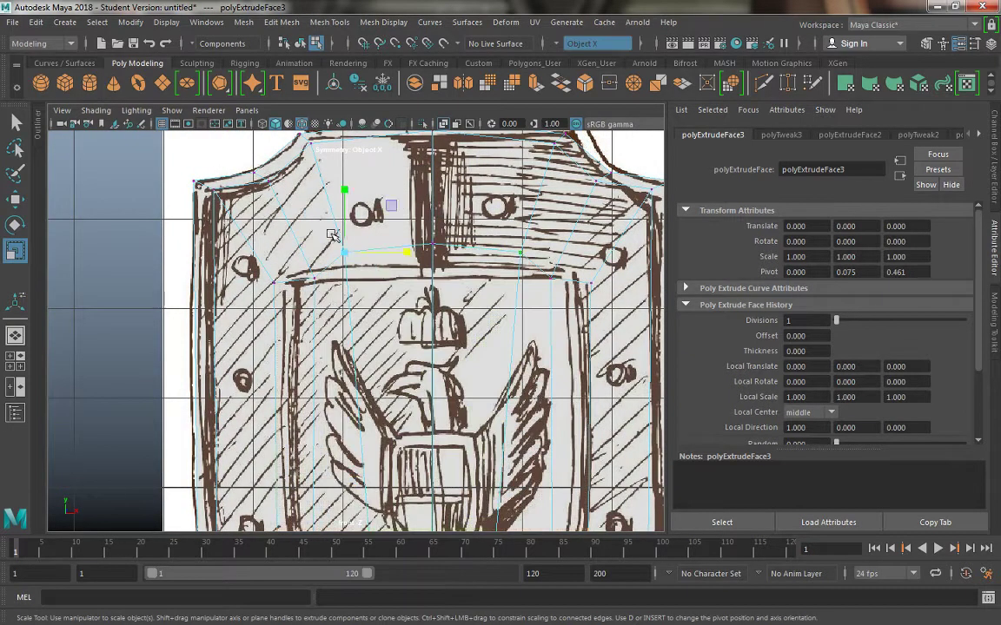
key(w)
drag(346, 189, 345, 197)
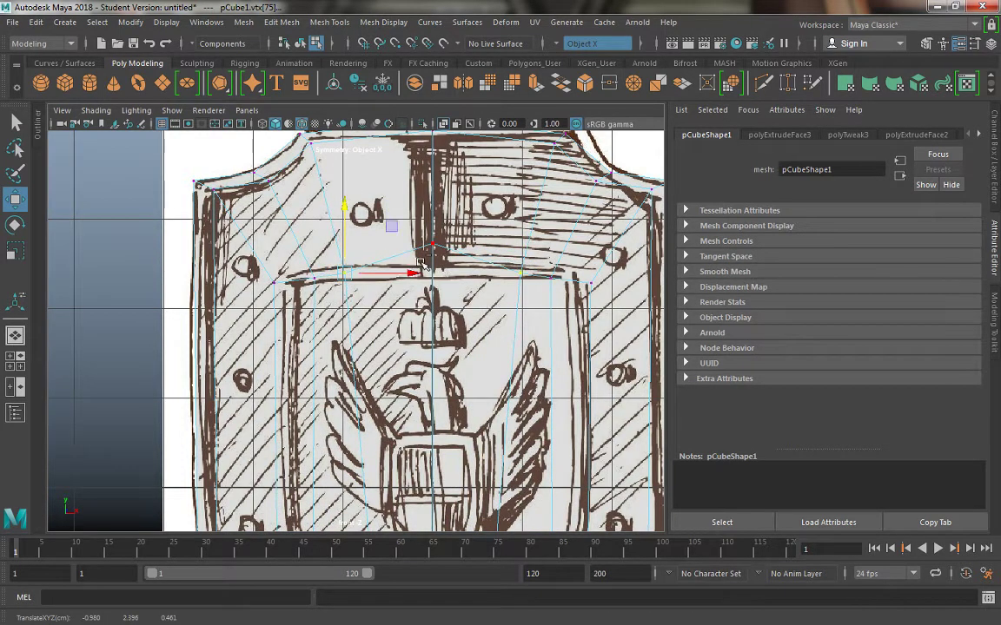
drag(350, 262, 465, 282)
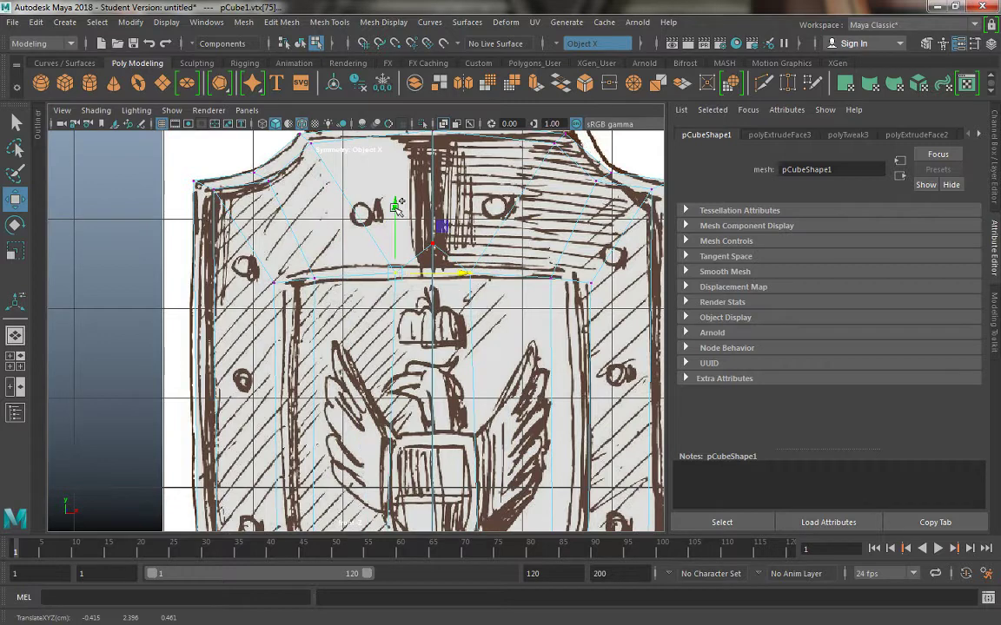
drag(395, 204, 395, 199)
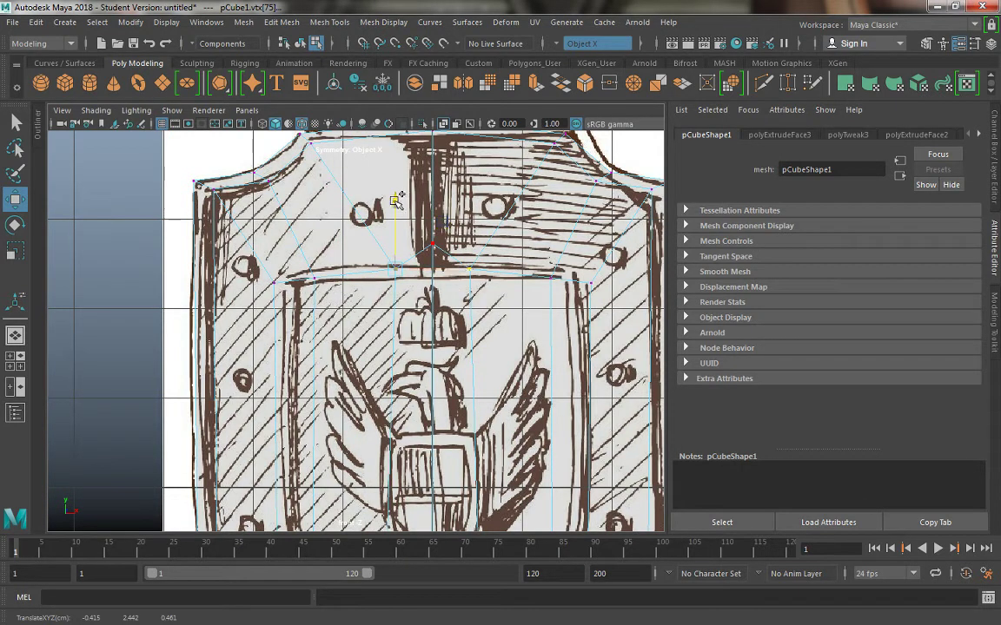
click(432, 245)
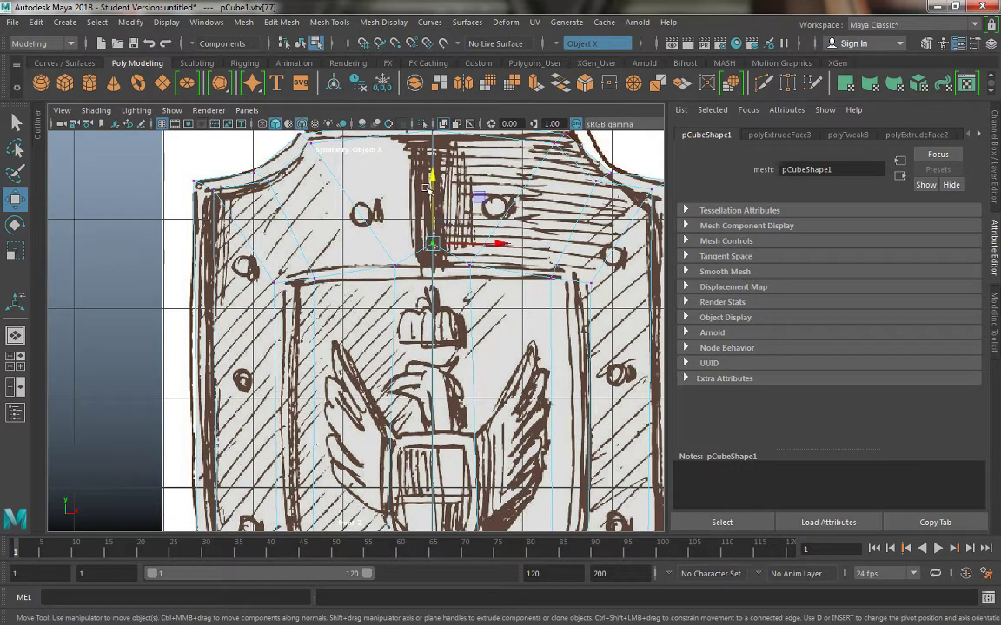
drag(432, 178, 433, 191)
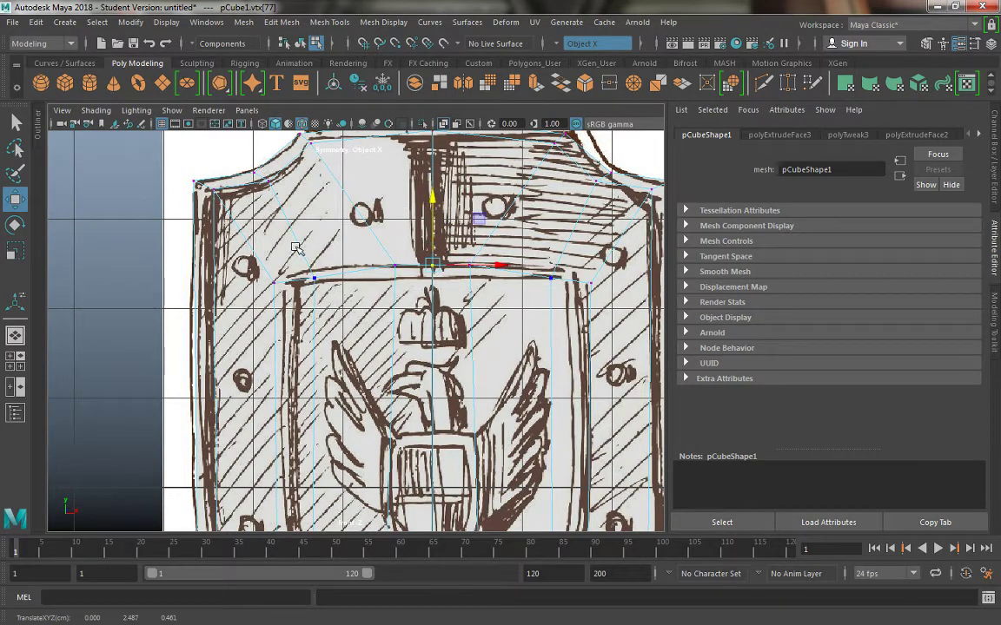
- Move the remaining top-edge vertices and the upper corners of the inner panel onto the sketched outline
click(325, 279)
drag(382, 278, 413, 278)
drag(346, 210, 346, 197)
click(276, 283)
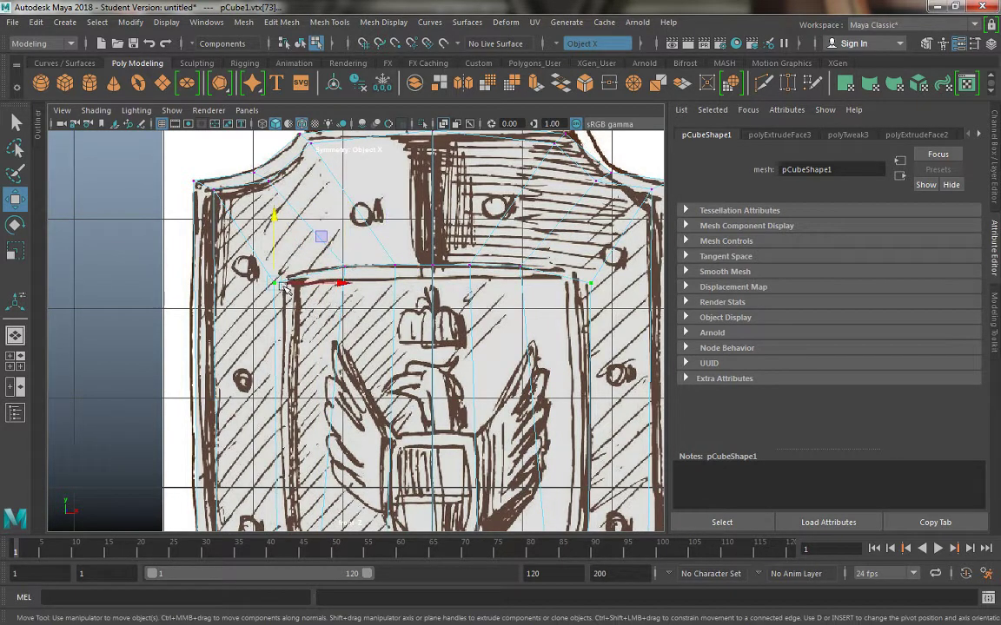
drag(353, 289, 365, 286)
drag(287, 219, 287, 211)
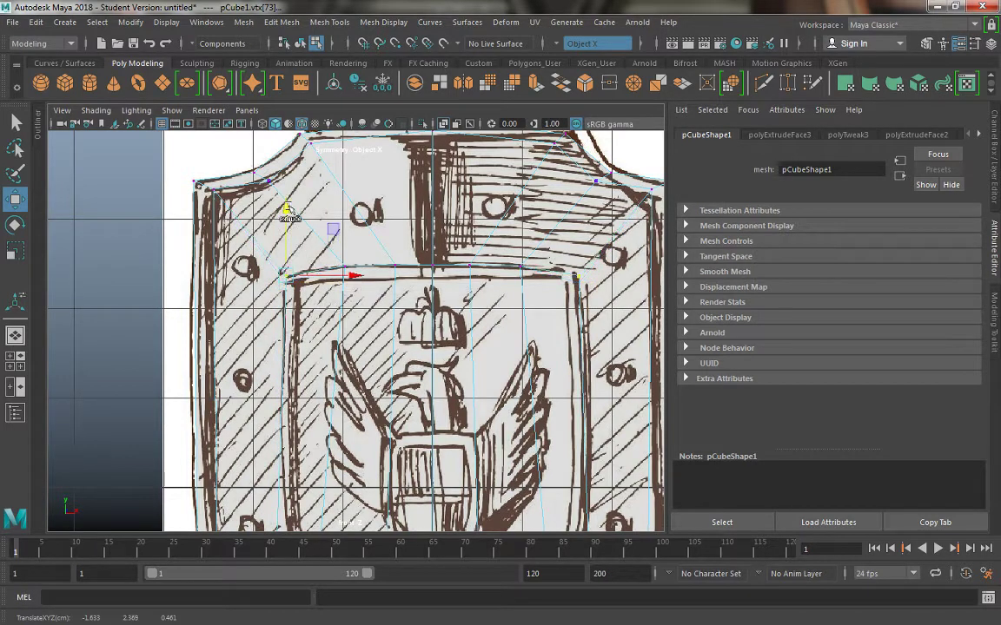
- Move the inner panel's lower side vertices and those beside its bottom tip onto the sketched outline
alt+middle_drag(416, 310, 405, 99)
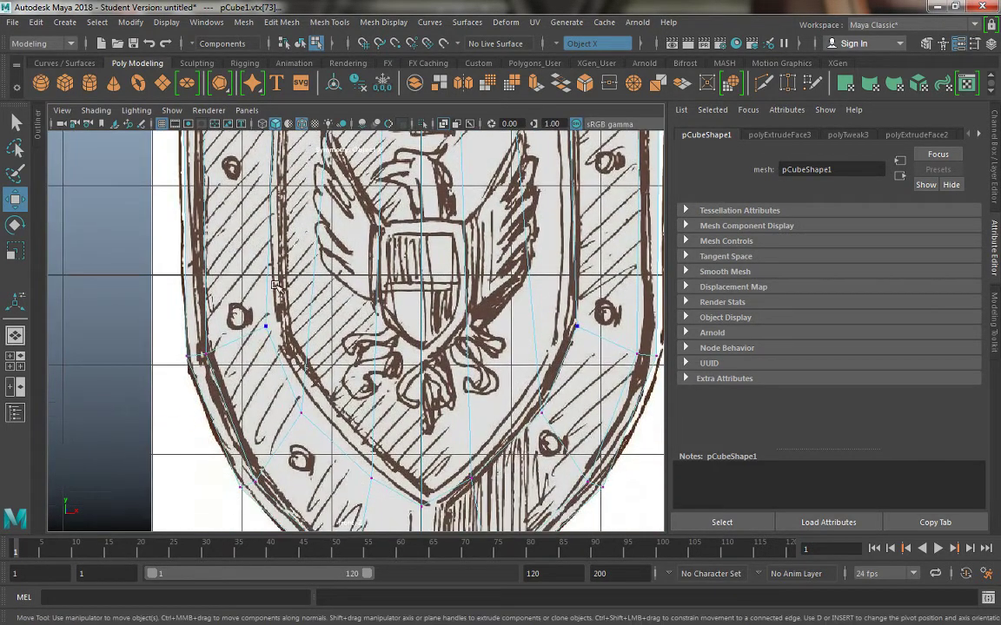
click(268, 327)
drag(332, 327, 343, 326)
click(304, 415)
drag(339, 408, 359, 409)
click(277, 310)
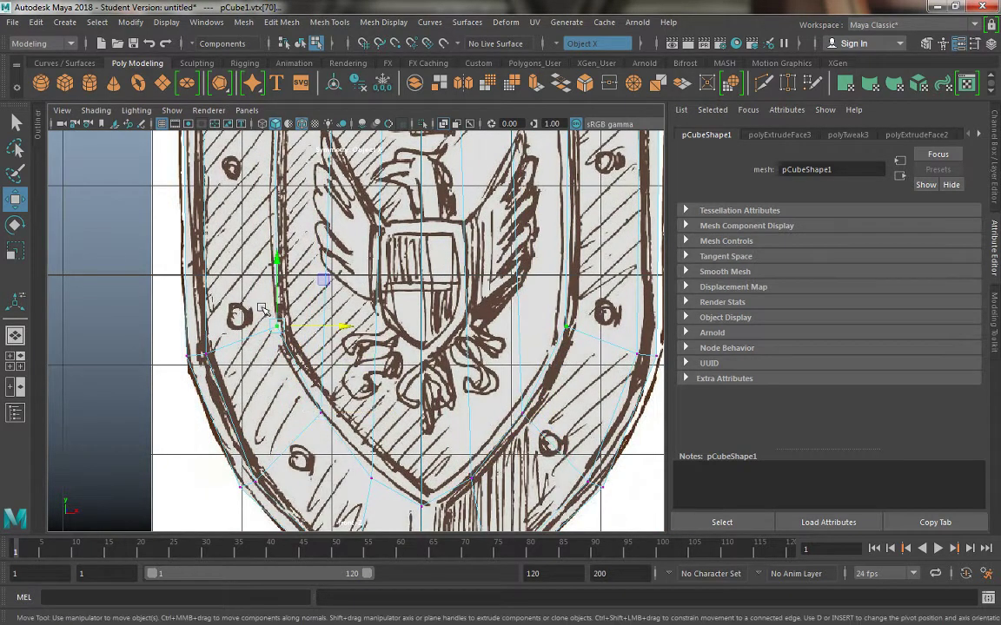
drag(276, 255, 276, 270)
click(364, 449)
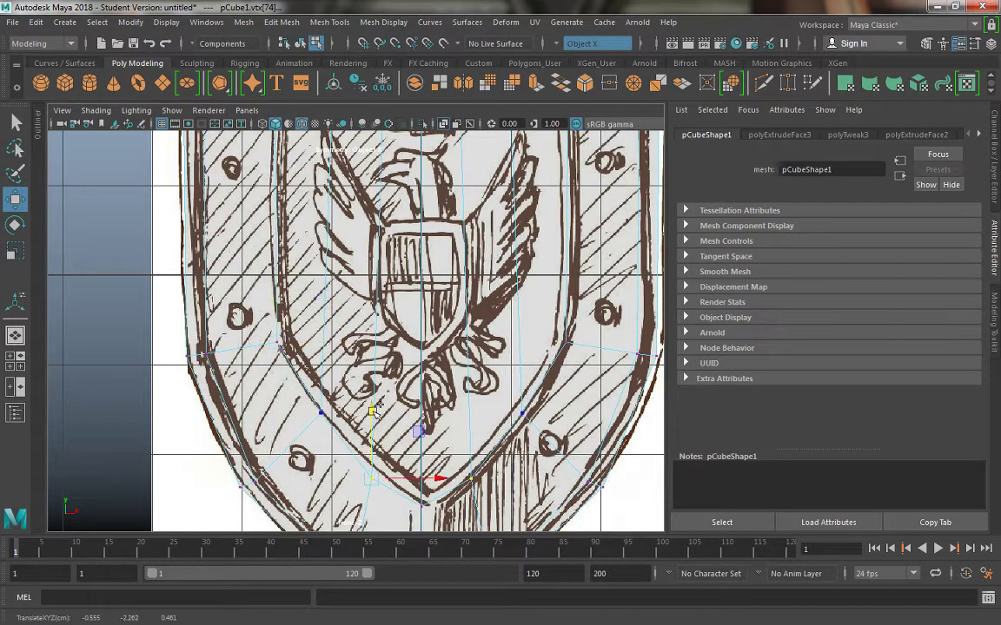
drag(372, 410, 373, 397)
- Switch back to face selection with the inner panel faces selected and turn off symmetry
alt+middle_drag(429, 427, 419, 489)
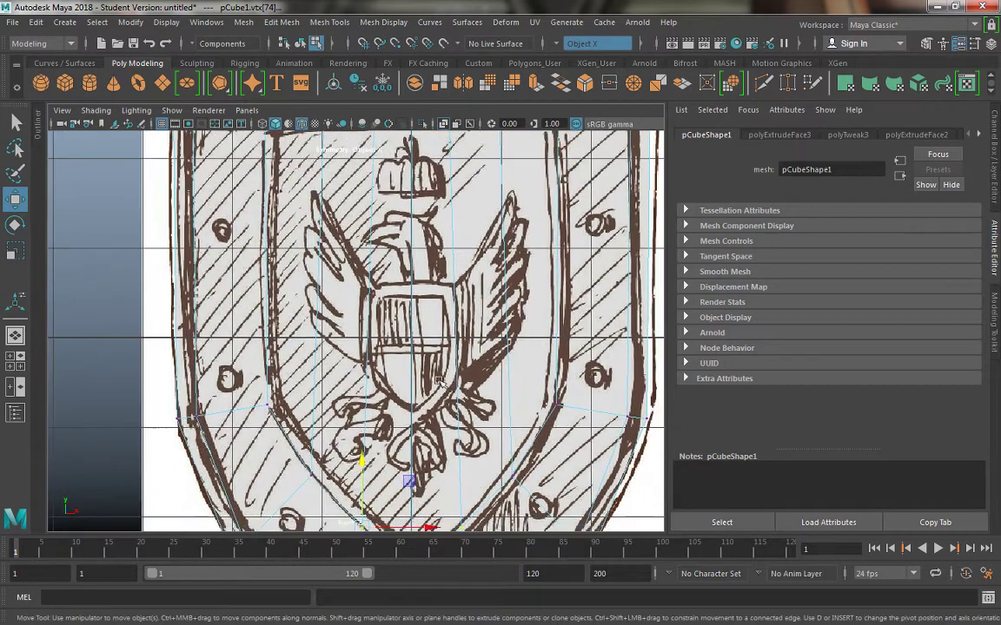
right_drag(390, 296, 392, 249)
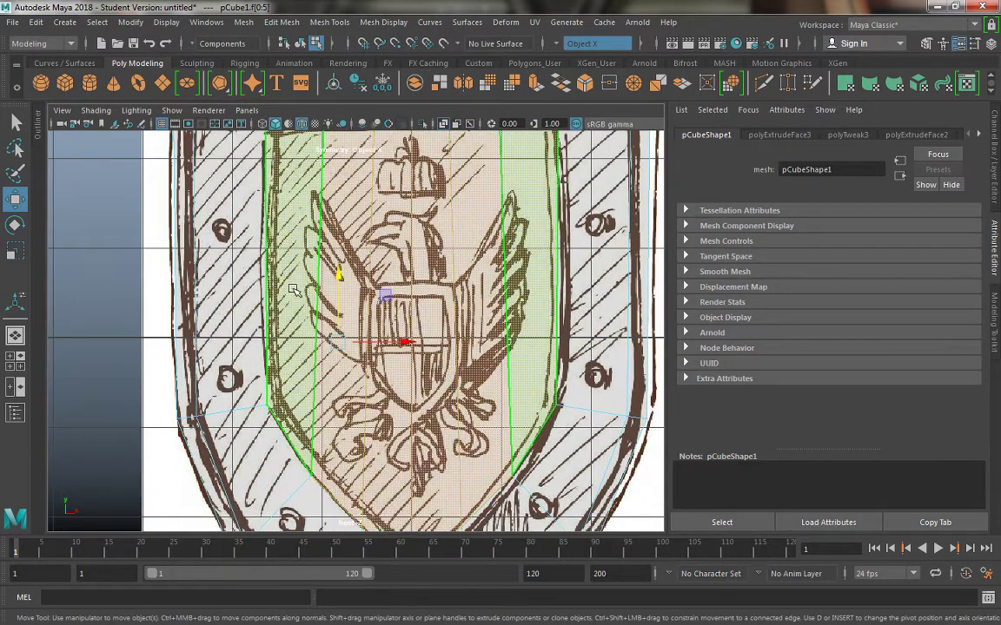
ctrl+shift+right_drag(390, 210, 384, 119)
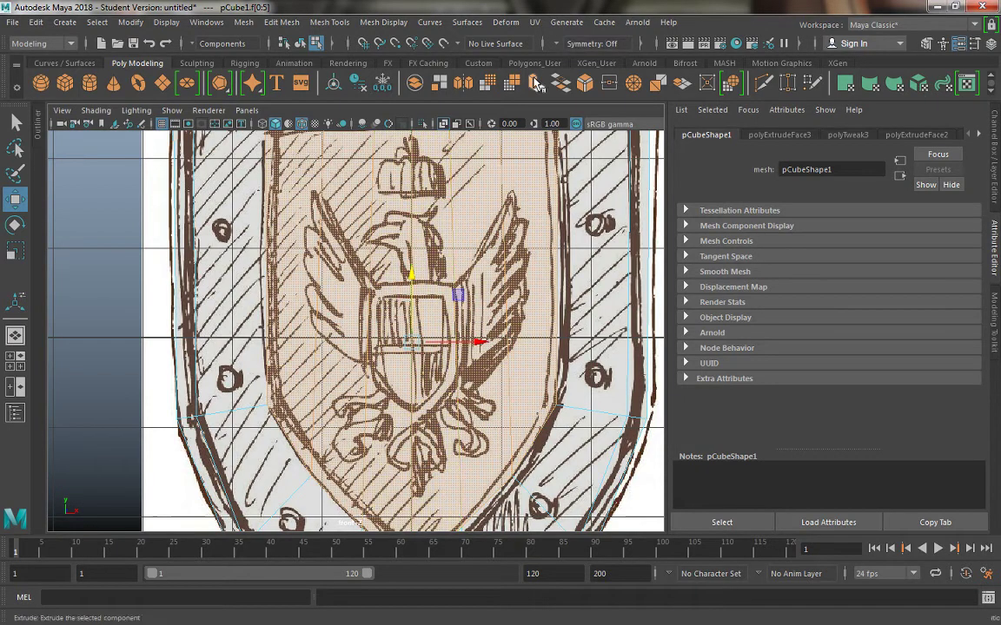
- Extrude the inner panel faces and scale them slightly inward in width and height to form a narrow border
key(ctrl+e)
key(r)
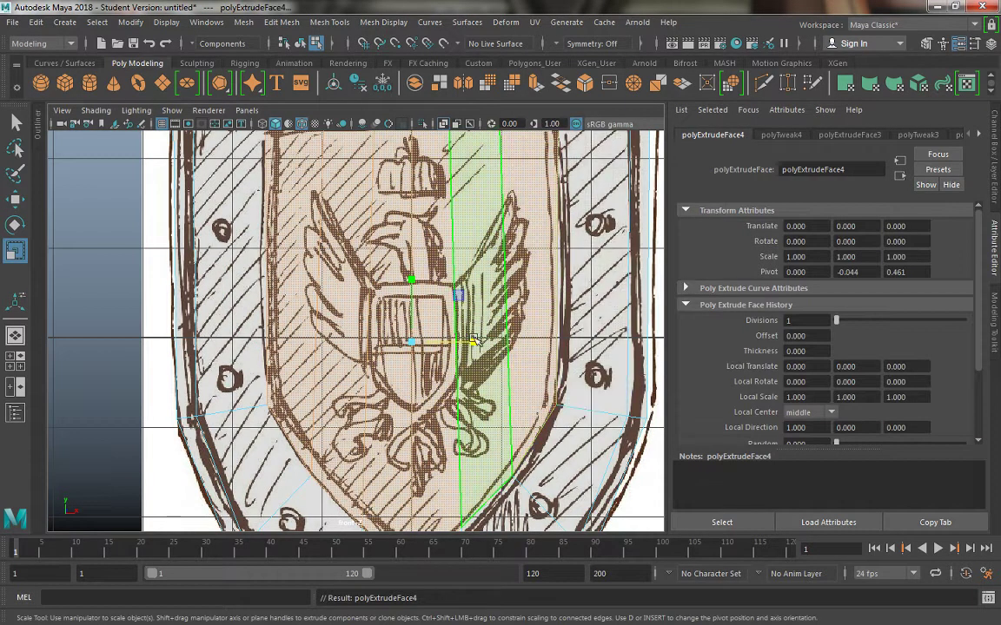
drag(475, 341, 468, 341)
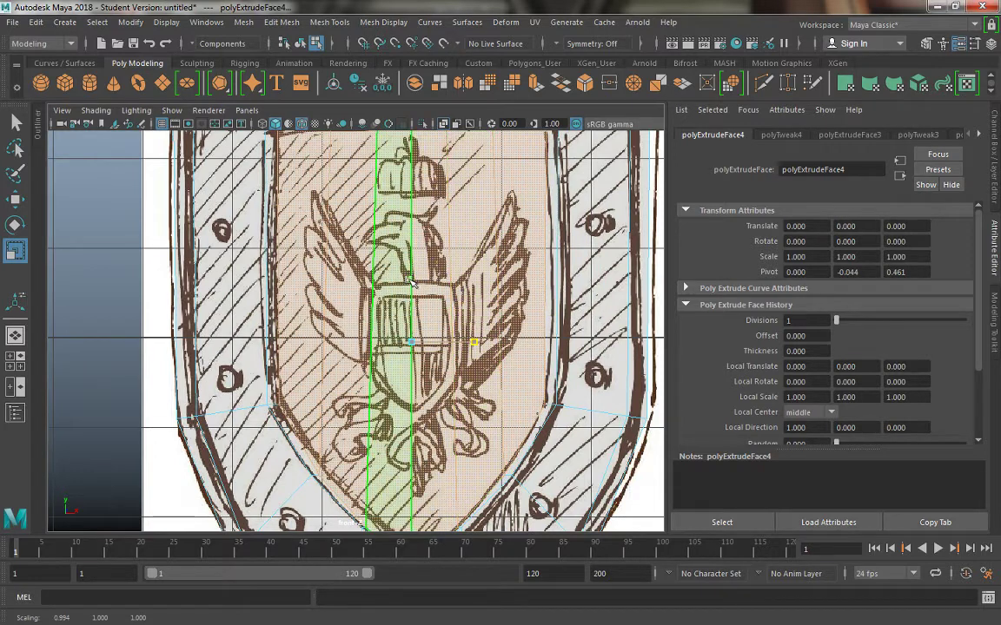
drag(412, 278, 412, 293)
alt+middle_drag(423, 227, 425, 268)
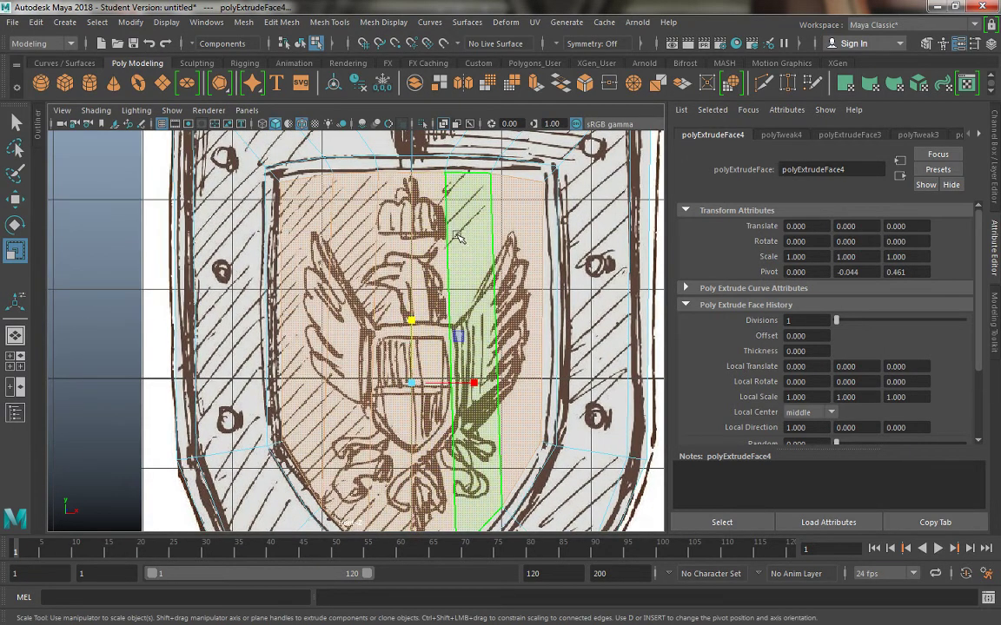
- Select the complete loop of narrow border faces around the inner panel in the perspective view
key(space)
alt+drag(443, 169, 529, 263)
alt+middle_drag(531, 291, 537, 254)
scroll(538, 254, up, 5)
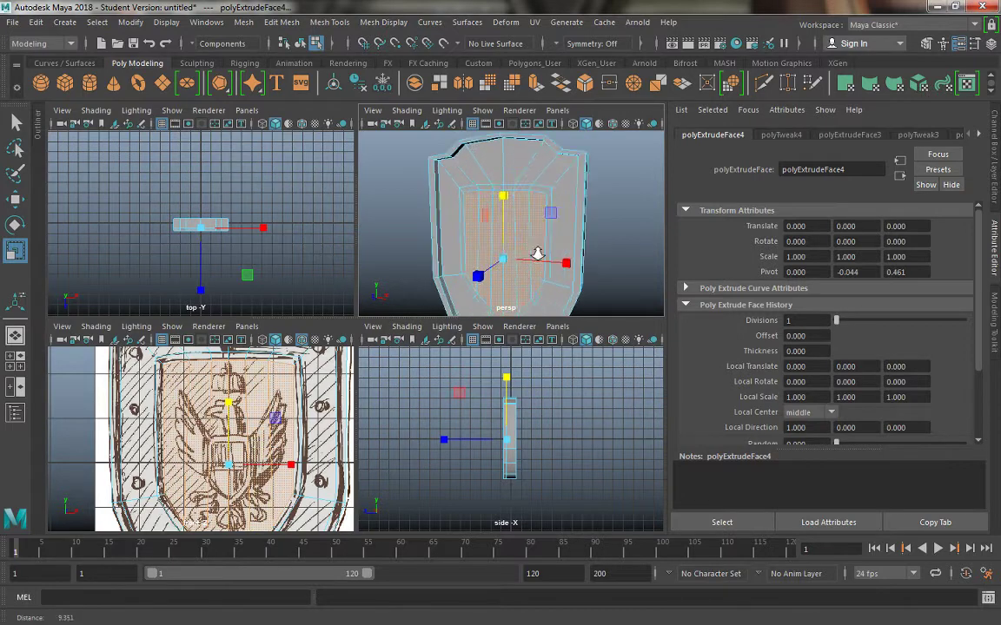
click(551, 167)
double_click(526, 166)
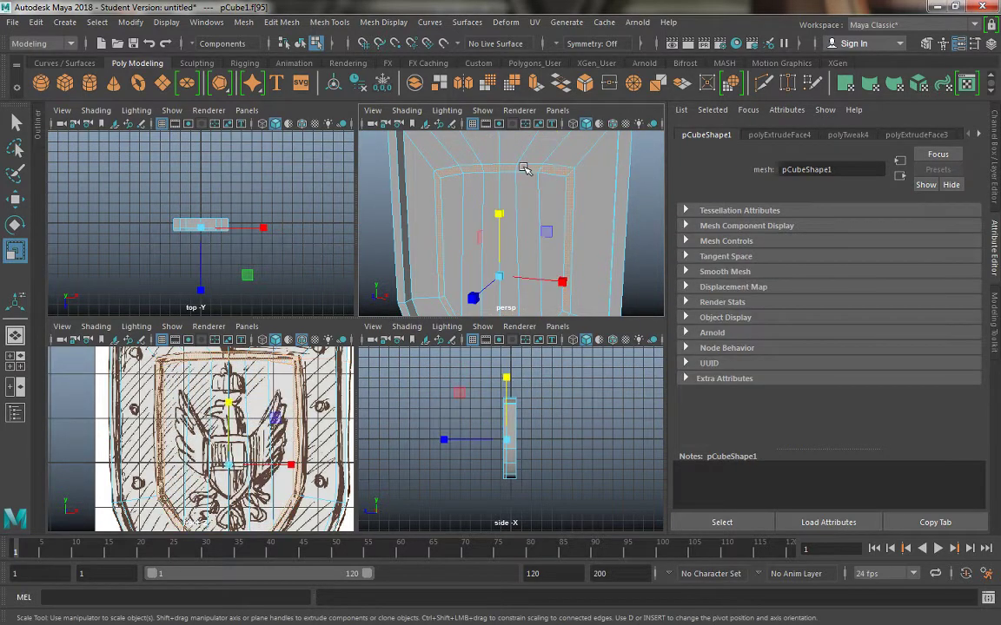
alt+drag(453, 199, 516, 244)
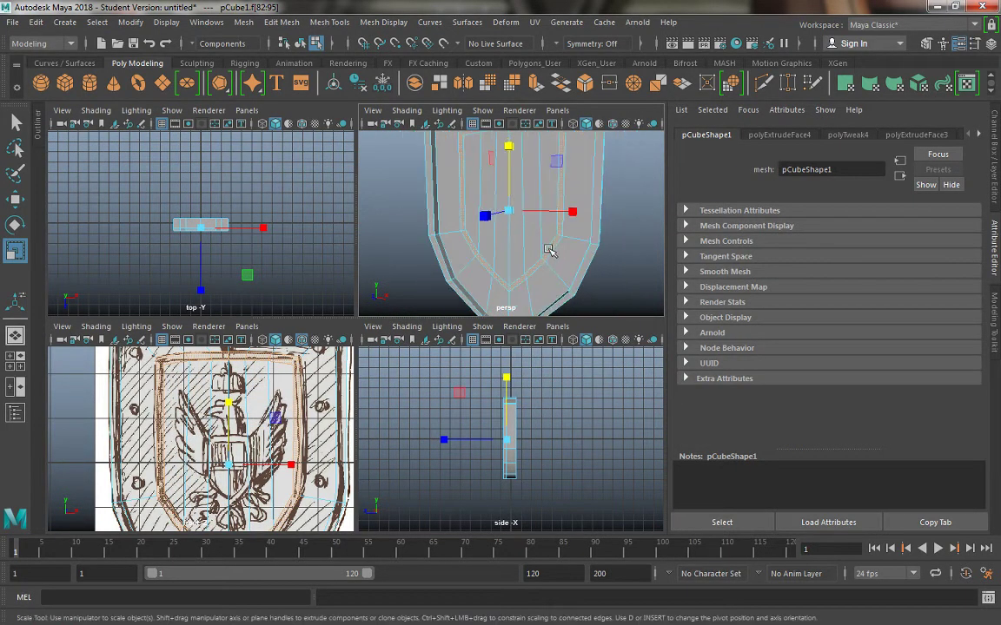
click(550, 250)
double_click(524, 274)
alt+middle_drag(543, 234, 543, 251)
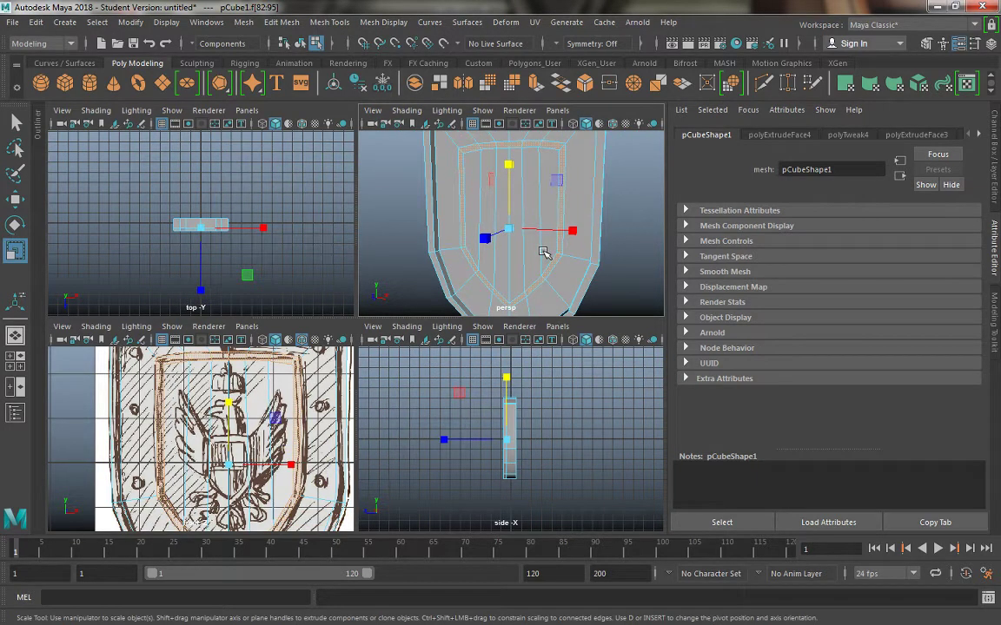
alt+drag(542, 258, 476, 243)
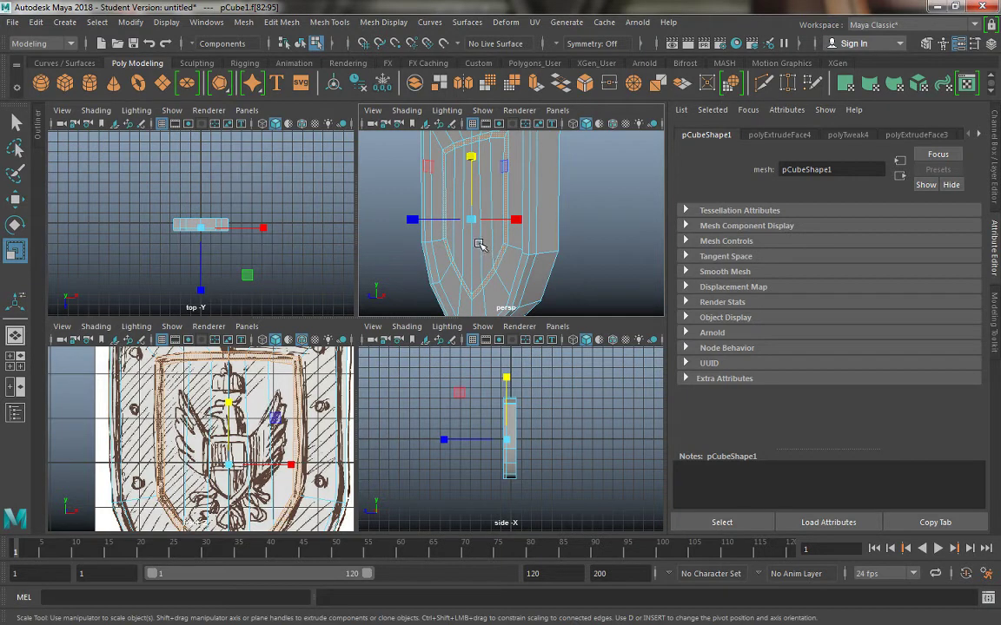
- Extrude the border faces around the inner panel and move them slightly forward along the depth axis in the side view
key(w)
click(536, 83)
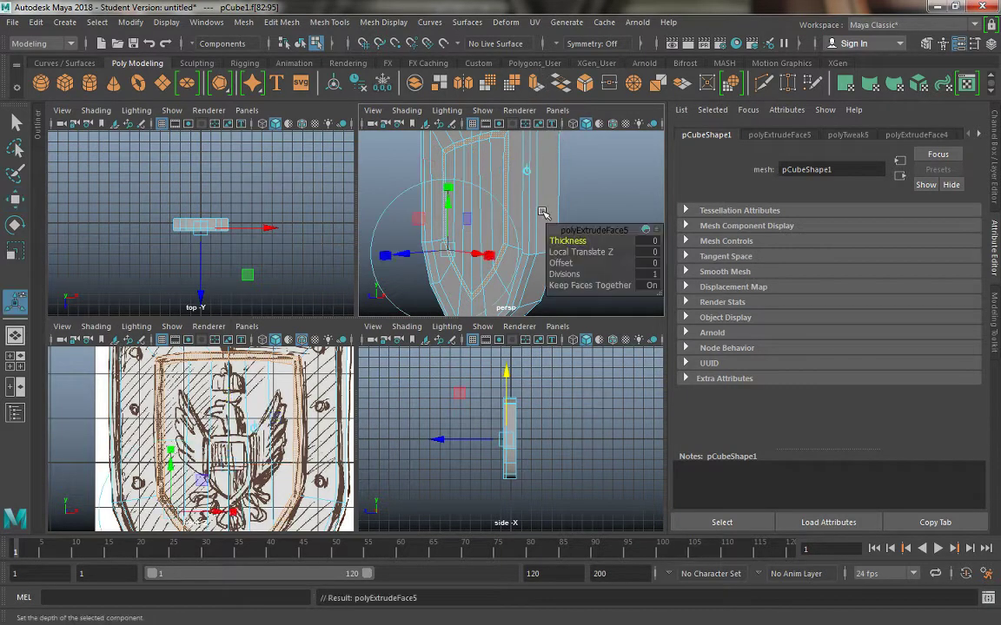
drag(439, 441, 439, 439)
scroll(472, 431, up, 5)
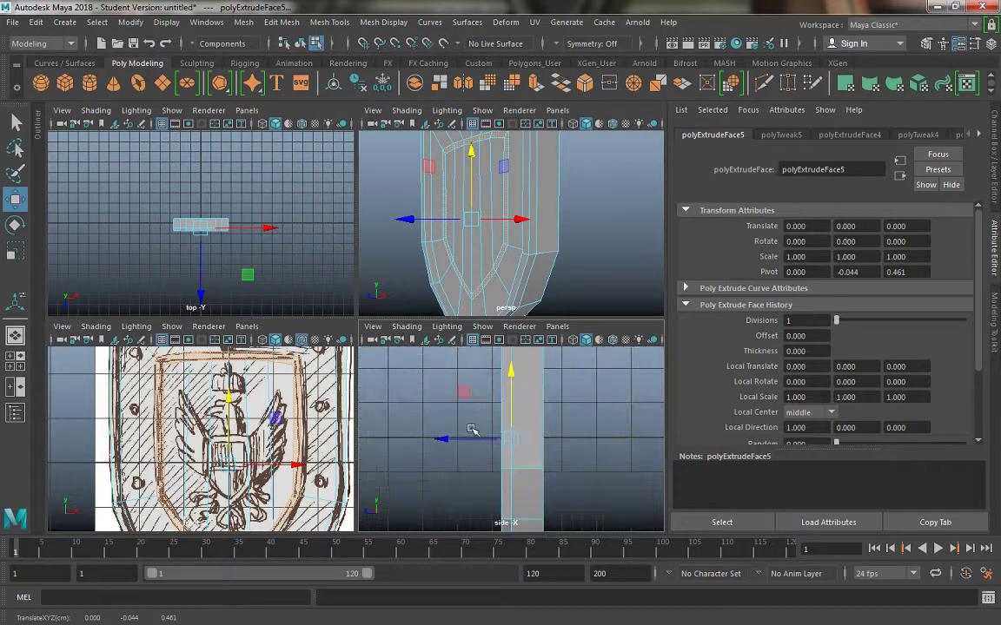
key(4)
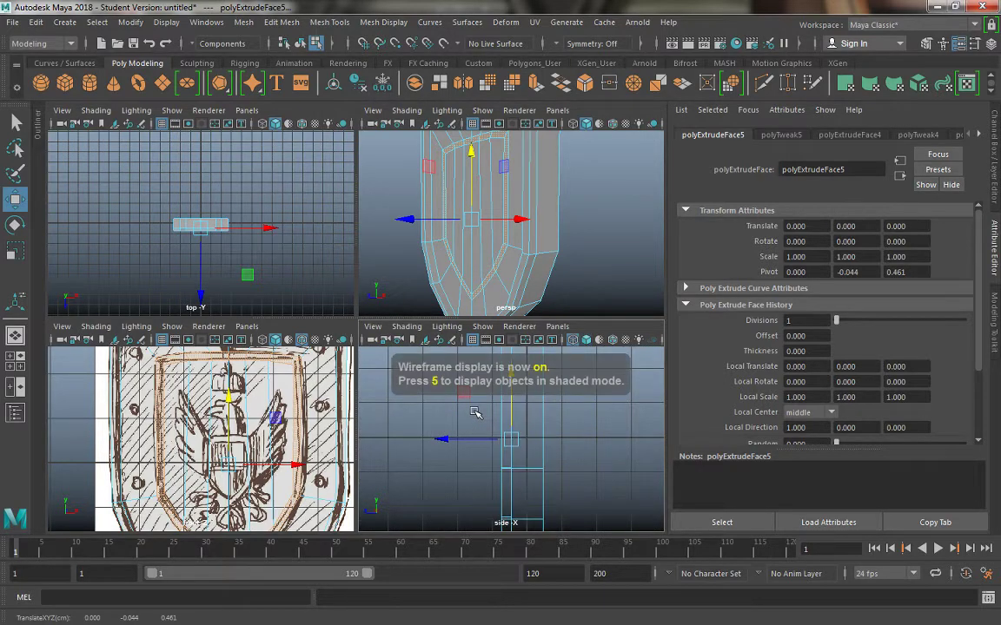
drag(443, 439, 436, 438)
- Return the shield to object mode and clear the selection in the full-size perspective view
key(space)
alt+drag(378, 242, 371, 216)
right_drag(371, 216, 420, 214)
alt+right_drag(473, 326, 361, 174)
click(532, 293)
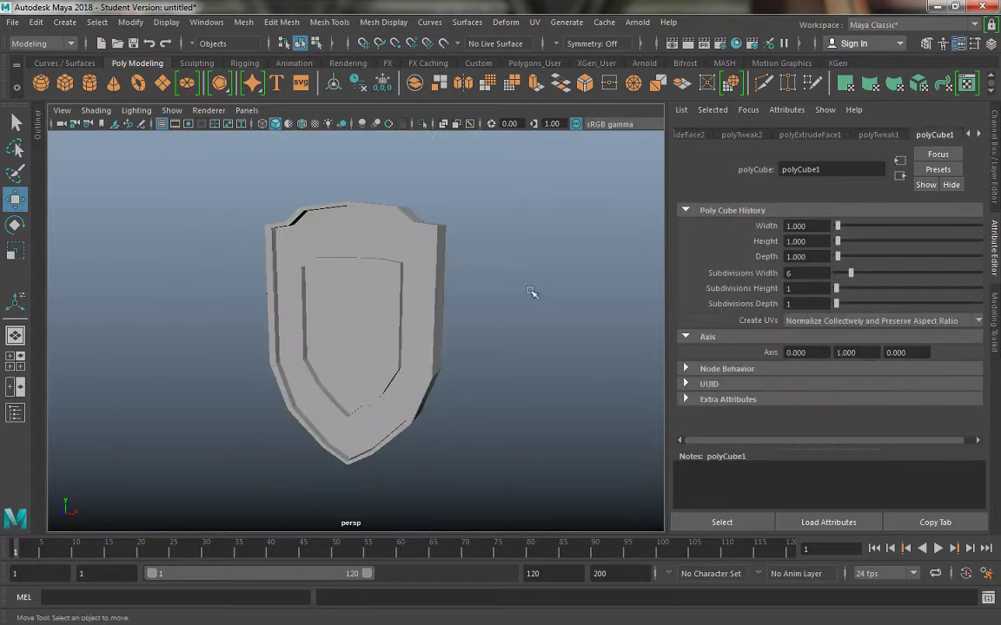
- Examine the raised inner border in perspective, and compare the mesh with the sketched rivets and emblem in the front view
alt+drag(439, 297, 342, 279)
click(359, 285)
click(562, 296)
click(396, 287)
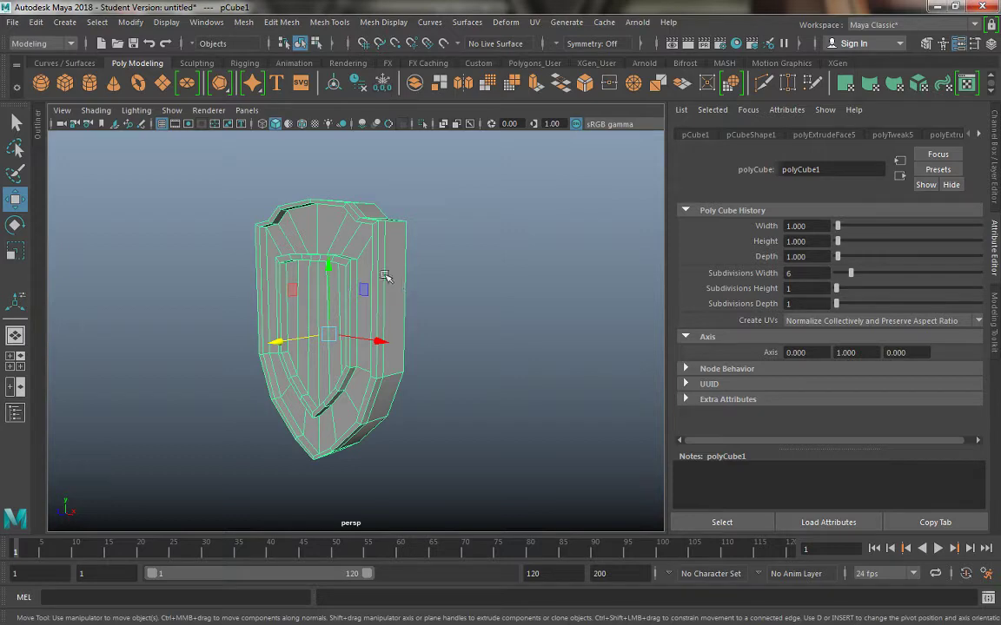
key(space)
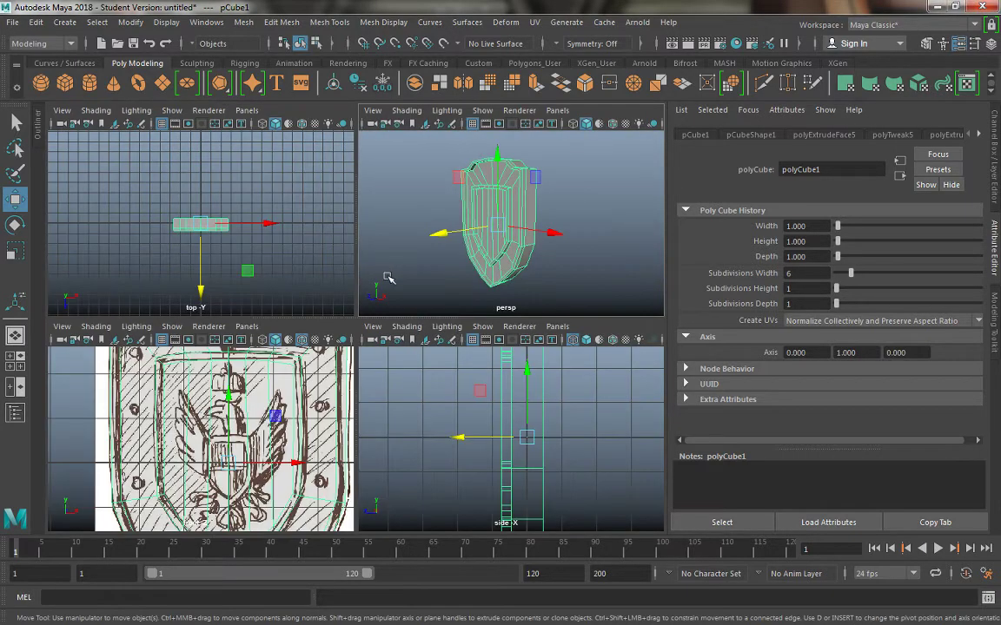
key(space)
scroll(389, 406, up, 5)
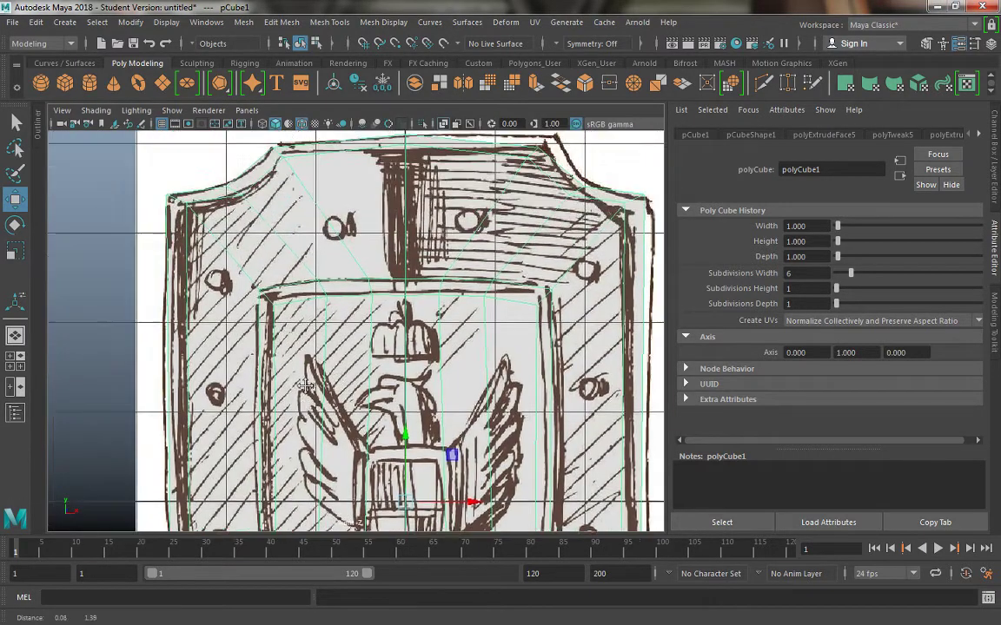
alt+middle_drag(389, 407, 377, 227)
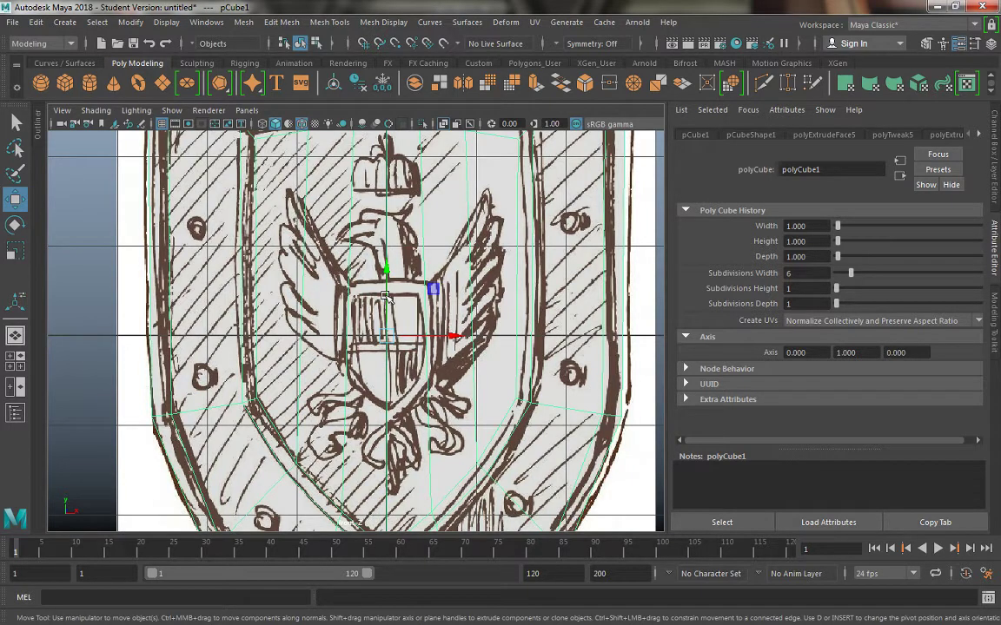
alt+middle_drag(545, 218, 532, 303)
alt+middle_drag(371, 174, 339, 271)
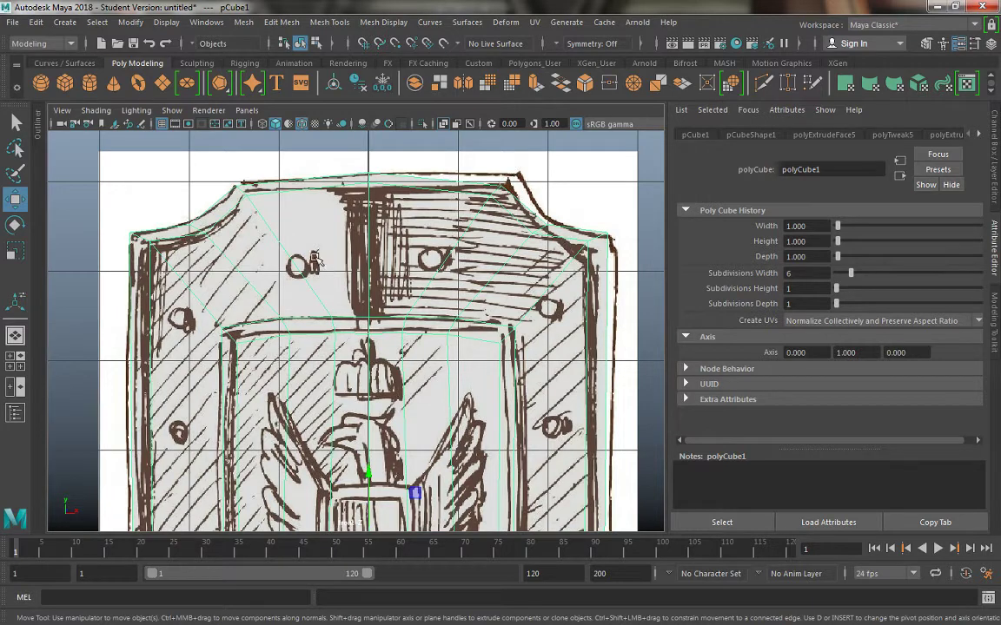
right_drag(321, 222, 323, 254)
click(276, 286)
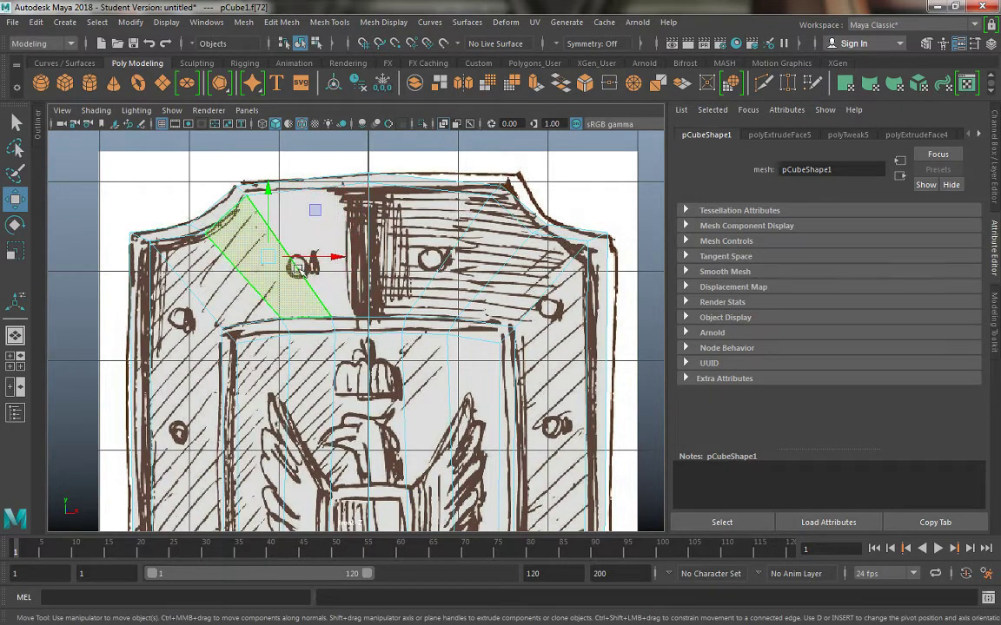
click(428, 250)
click(430, 261)
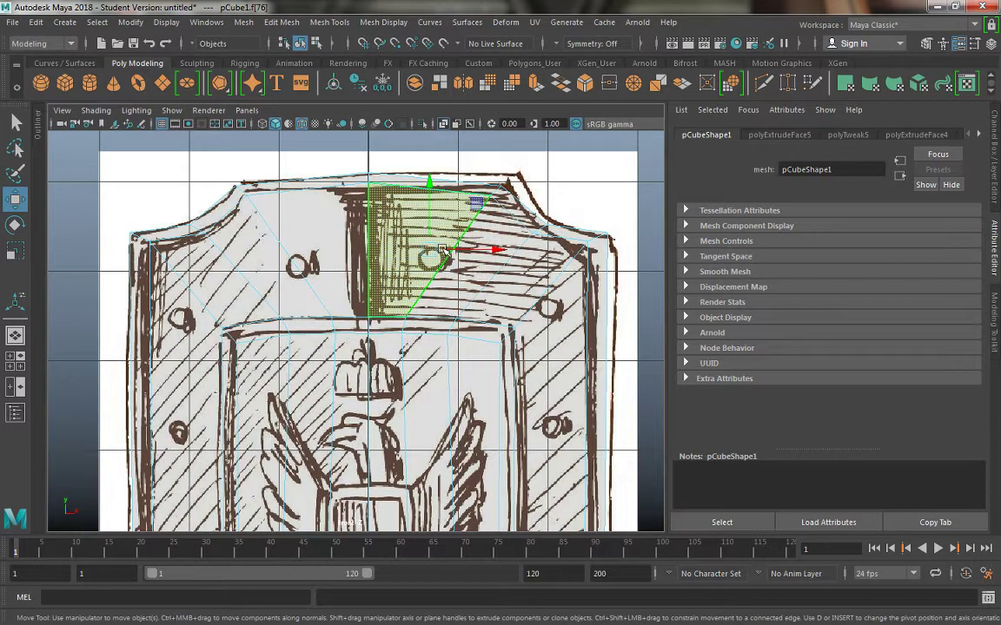
right_drag(507, 207, 538, 193)
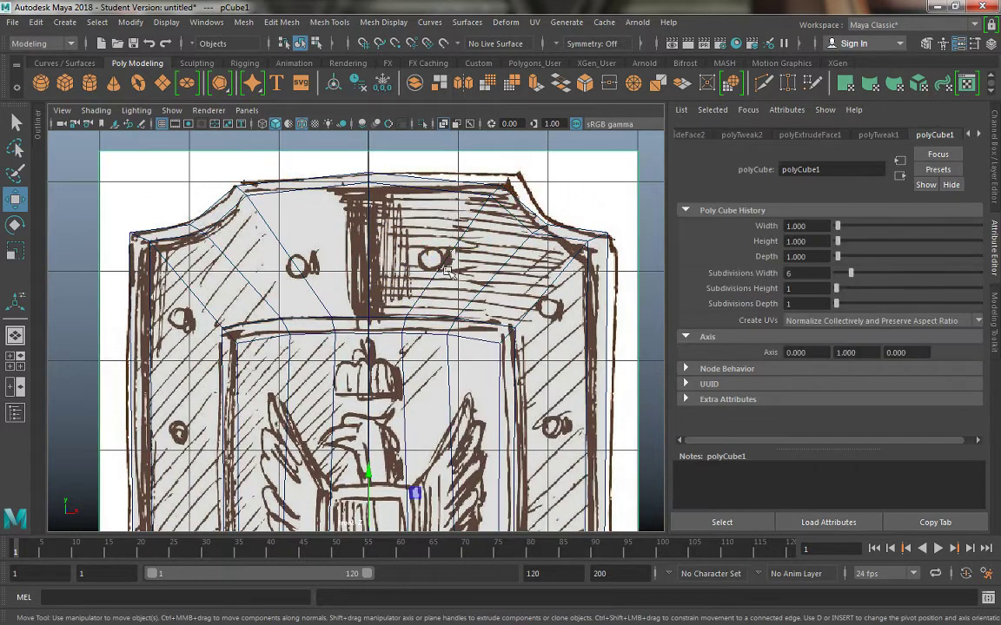
click(345, 293)
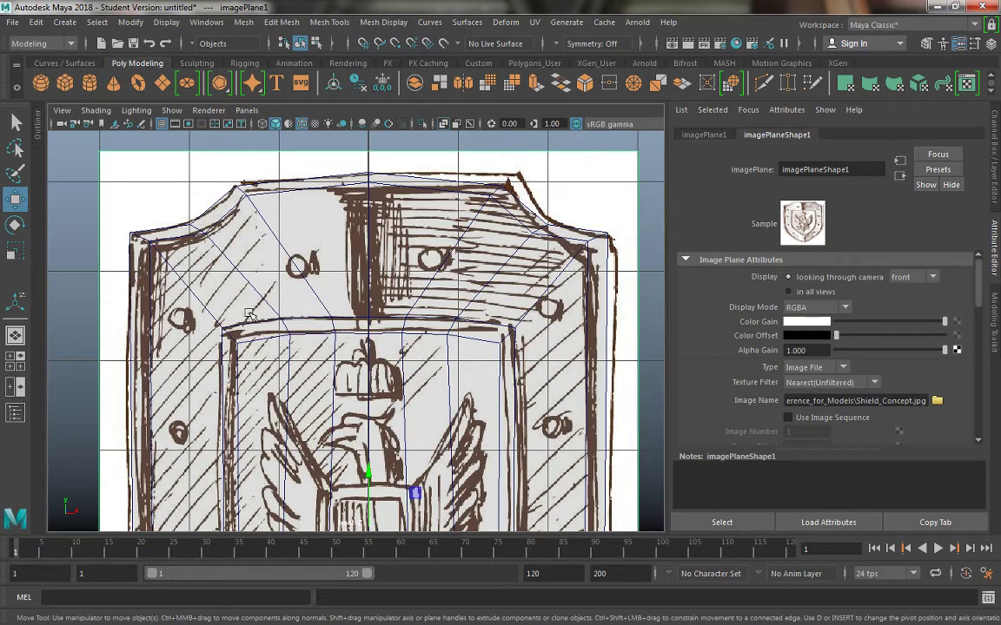
- Create a polygon cylinder at the centre of the shield in the front view as the base for a rivet
scroll(249, 315, down, 6)
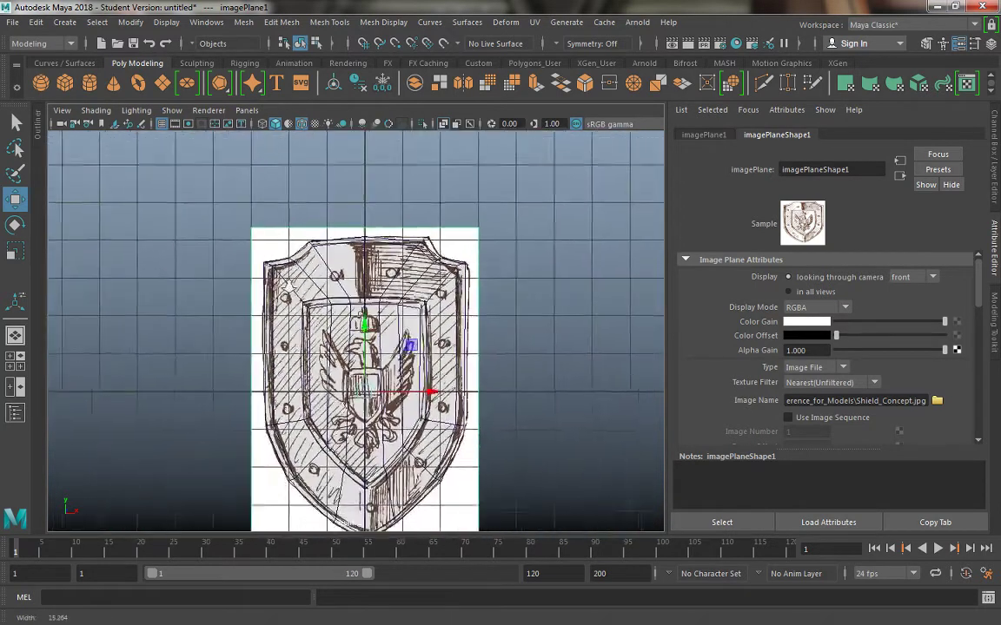
alt+right_drag(289, 287, 291, 276)
alt+middle_drag(301, 304, 297, 256)
alt+right_drag(304, 296, 337, 327)
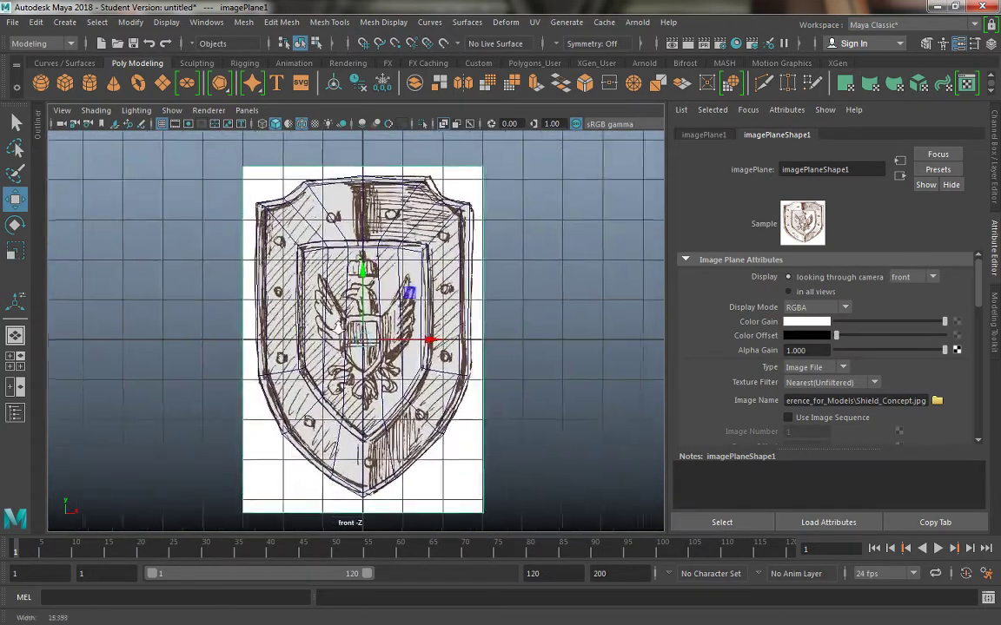
scroll(337, 329, up, 1)
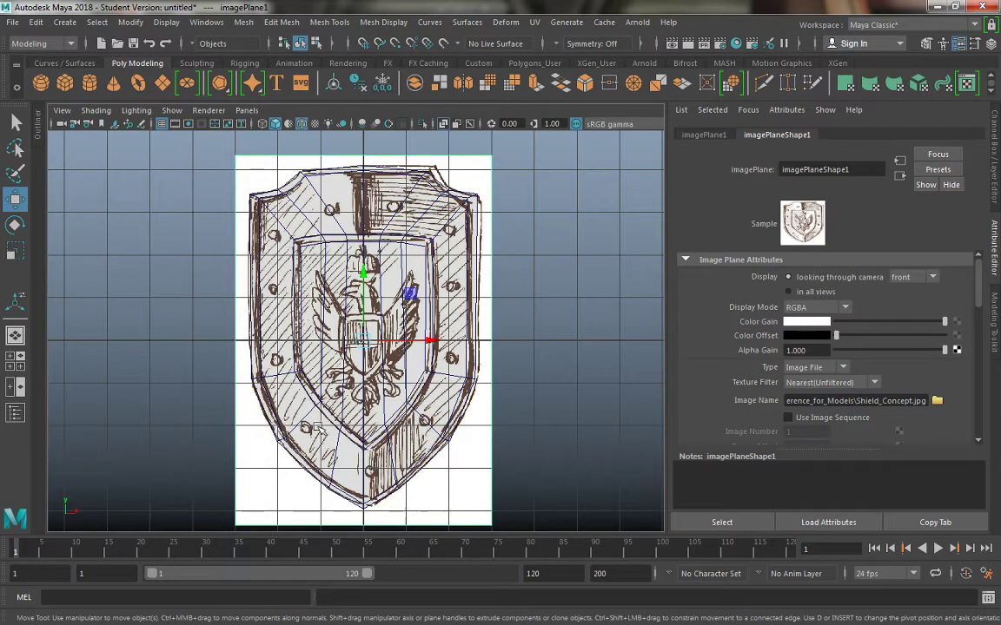
click(90, 83)
alt+middle_drag(178, 331, 167, 308)
key(e)
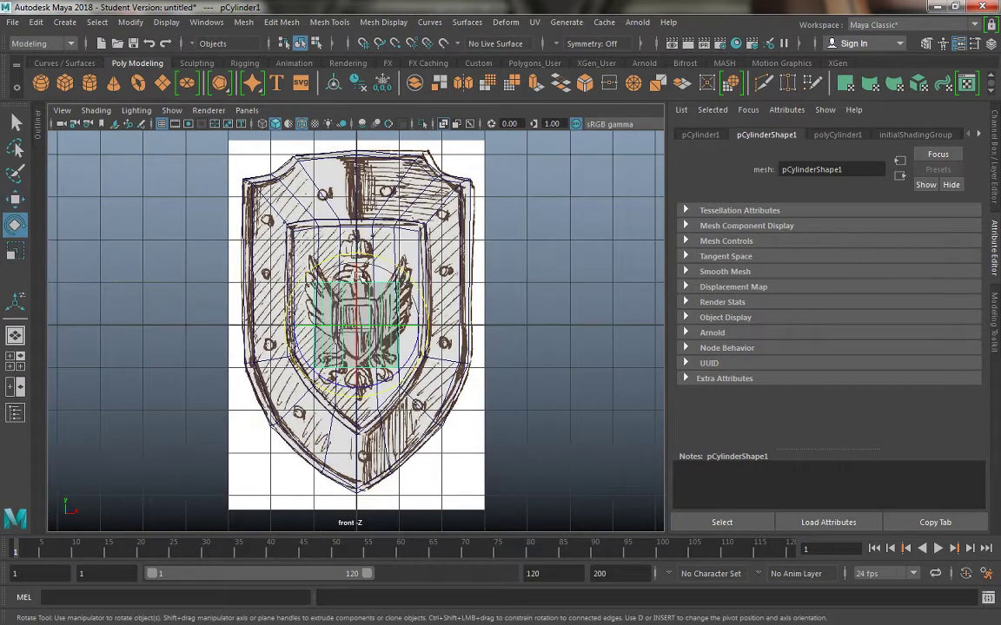
drag(353, 282, 352, 341)
key(ctrl+z)
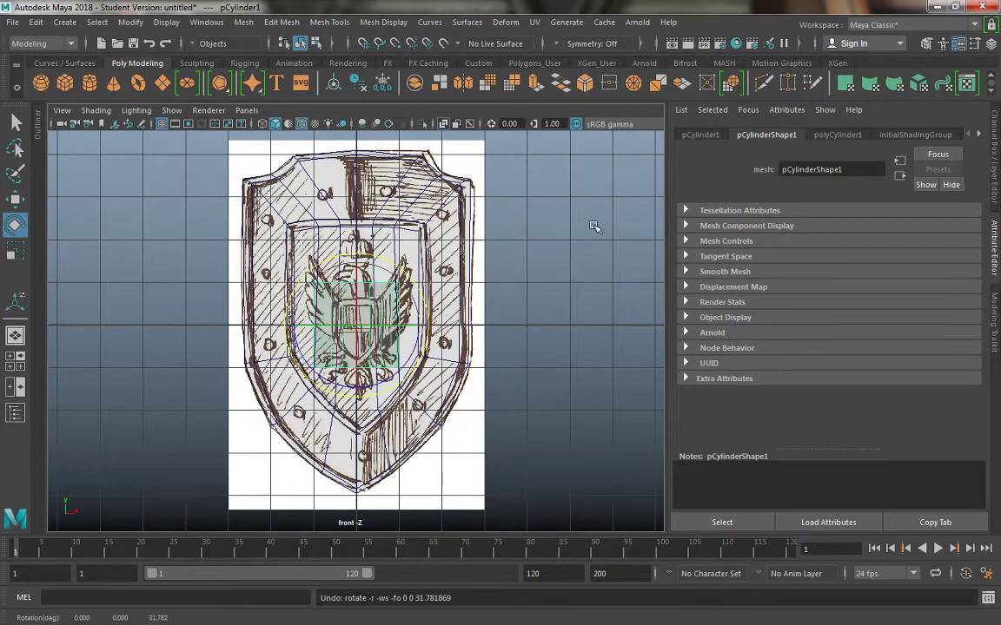
click(992, 157)
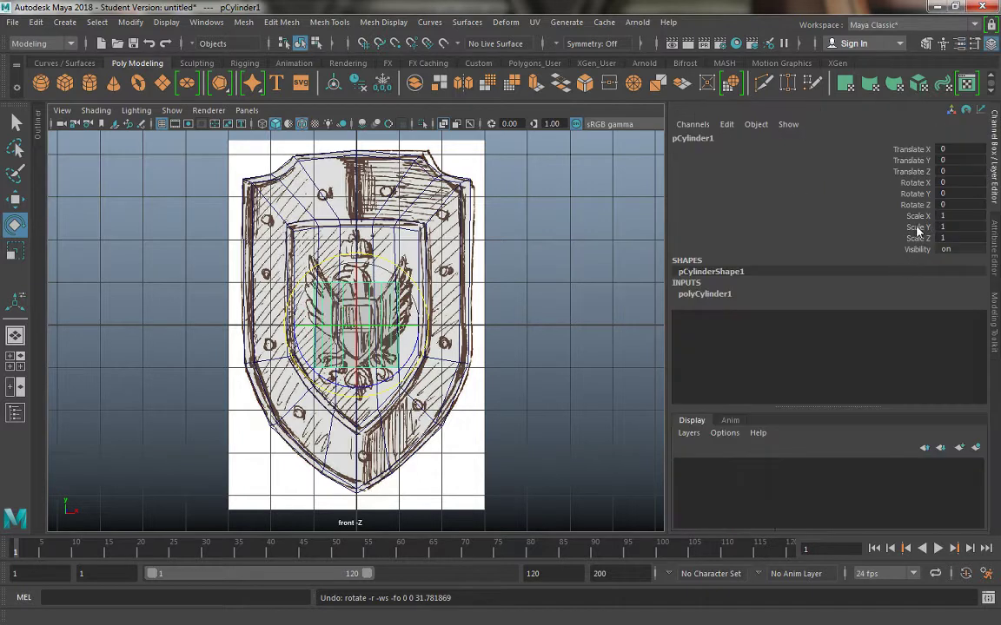
click(918, 227)
middle_drag(918, 228, 674, 227)
key(ctrl+z)
key(ctrl+z)
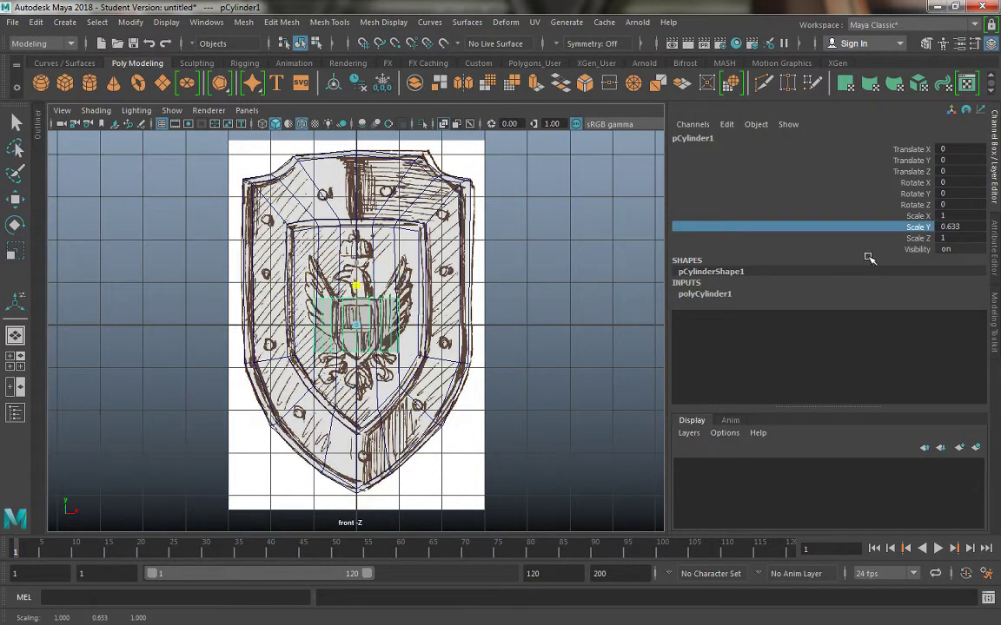
click(916, 195)
middle_drag(651, 260, 748, 268)
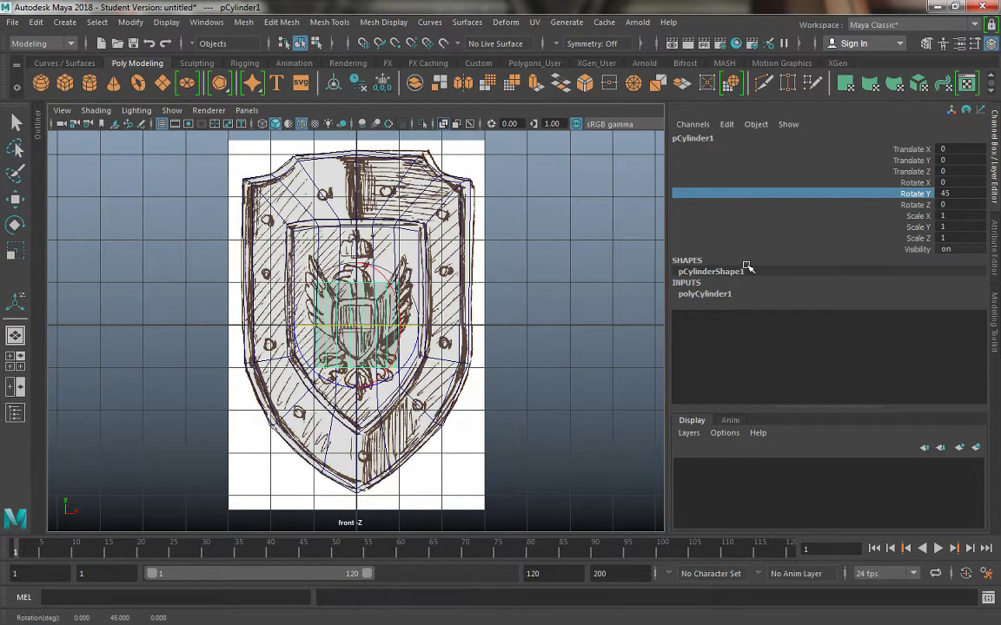
key(ctrl+z)
- Set the cylinder's Rotate X to 90 so its cap faces the front
click(925, 183)
middle_drag(519, 250, 703, 246)
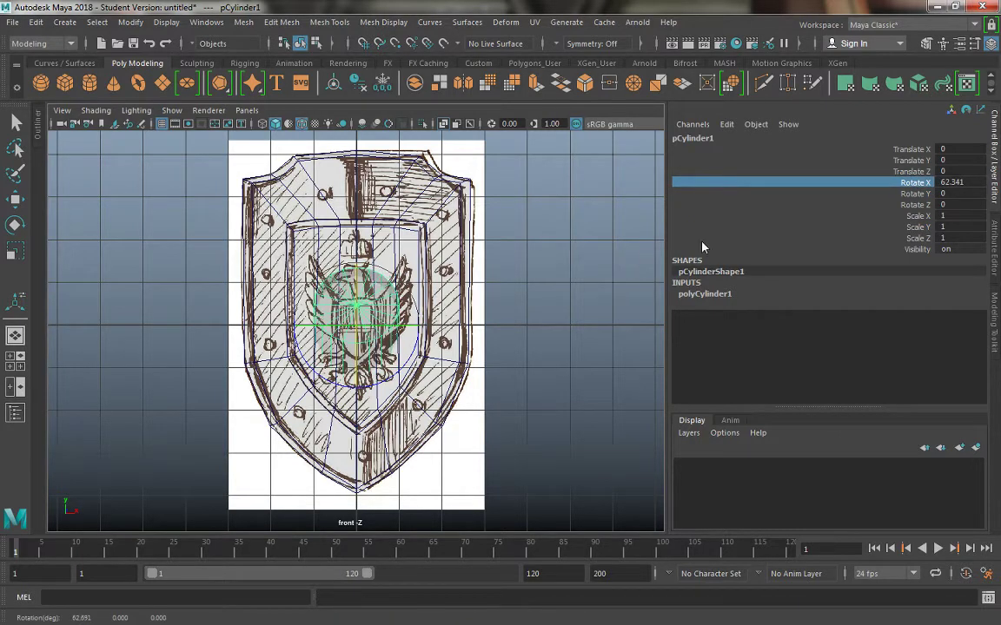
click(948, 182)
text(90)
key(Return)
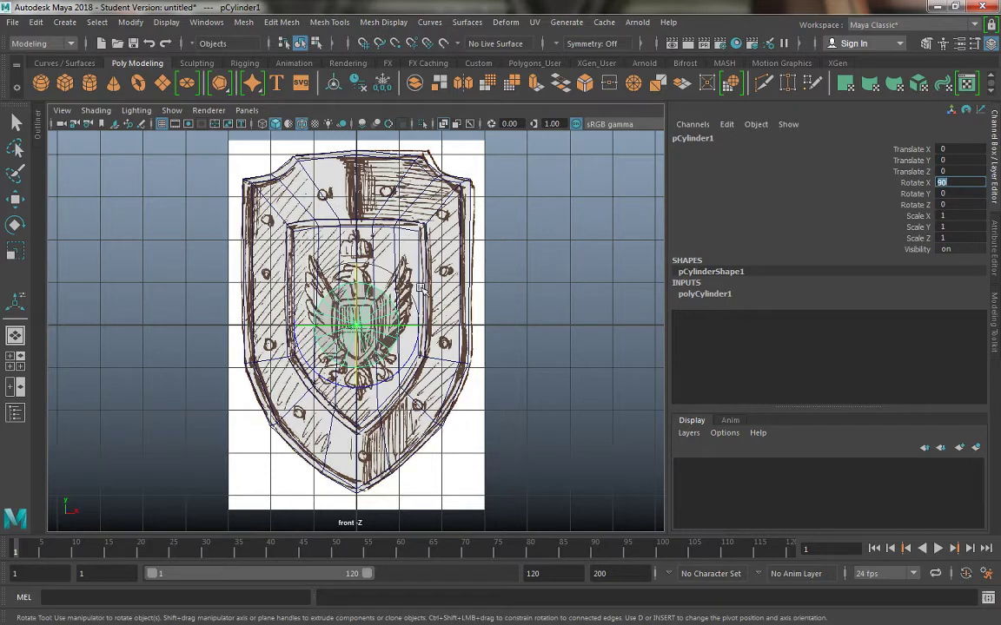
- Give the cylinder 8 axis subdivisions, enable Round Cap and set its cap subdivisions to 3
click(997, 241)
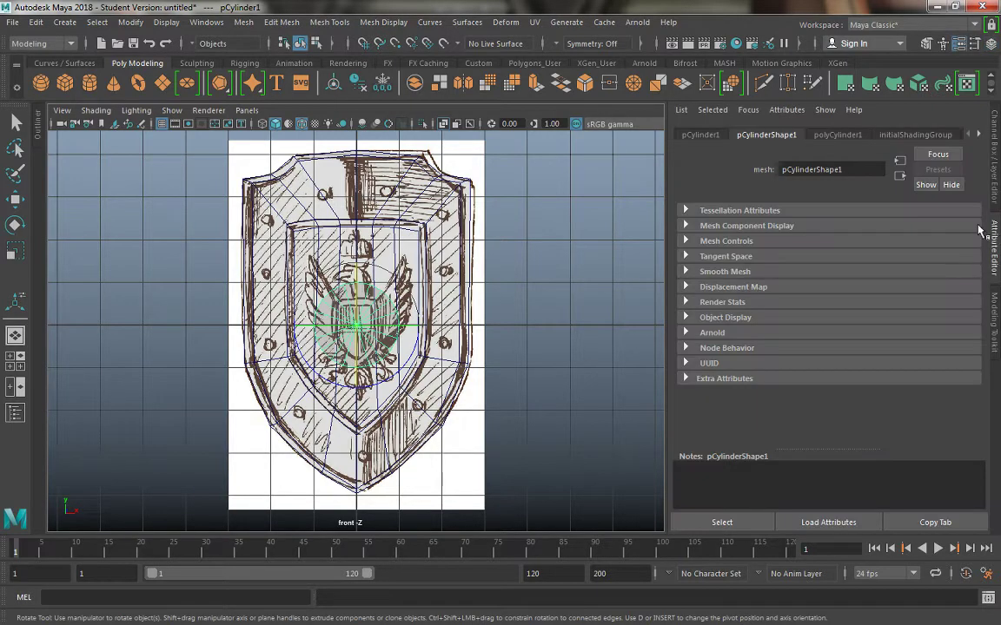
click(834, 137)
click(825, 258)
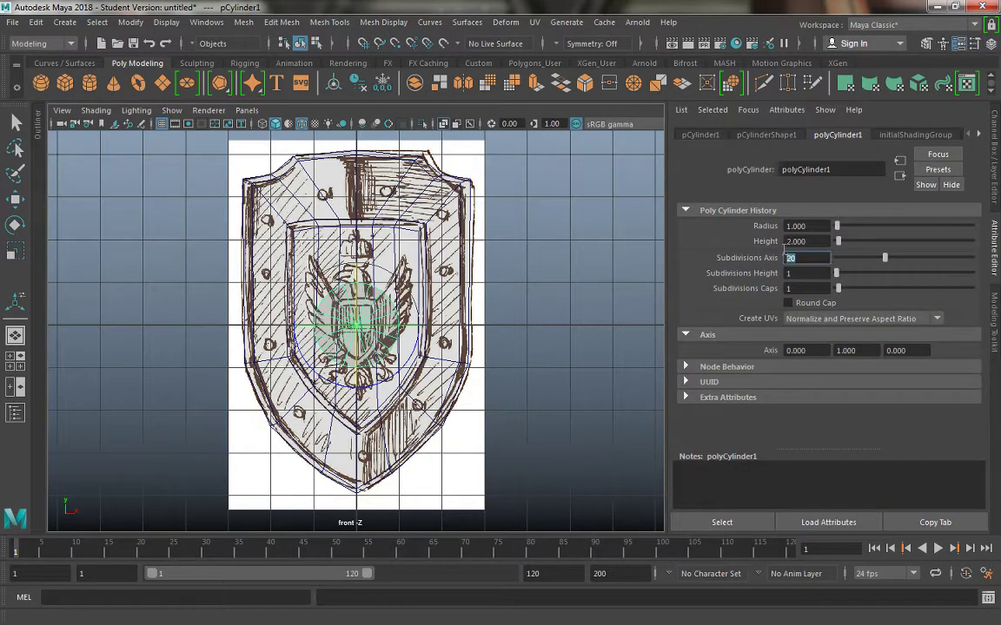
text(8)
key(Return)
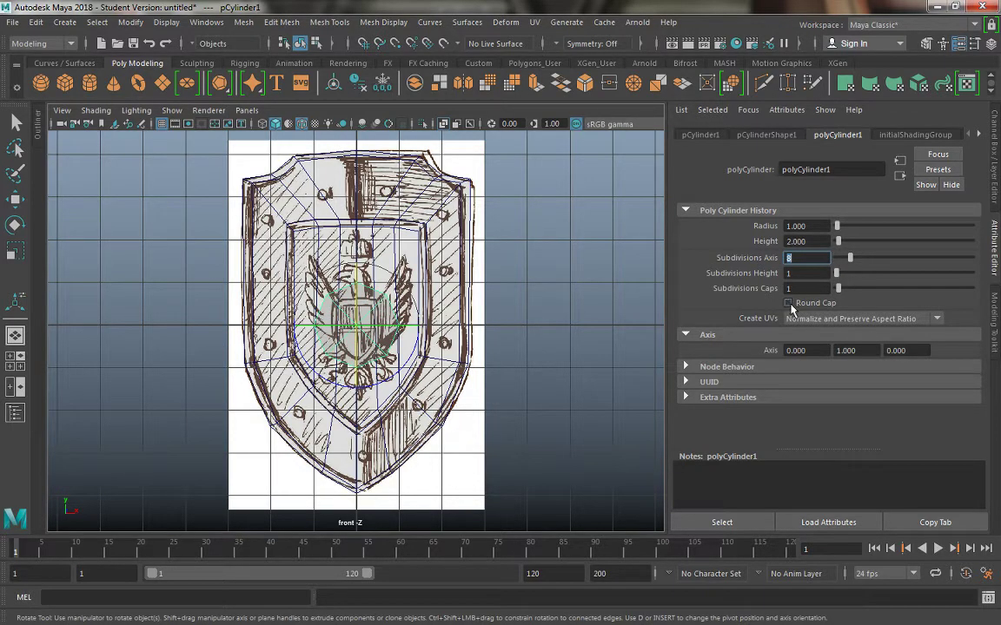
click(788, 304)
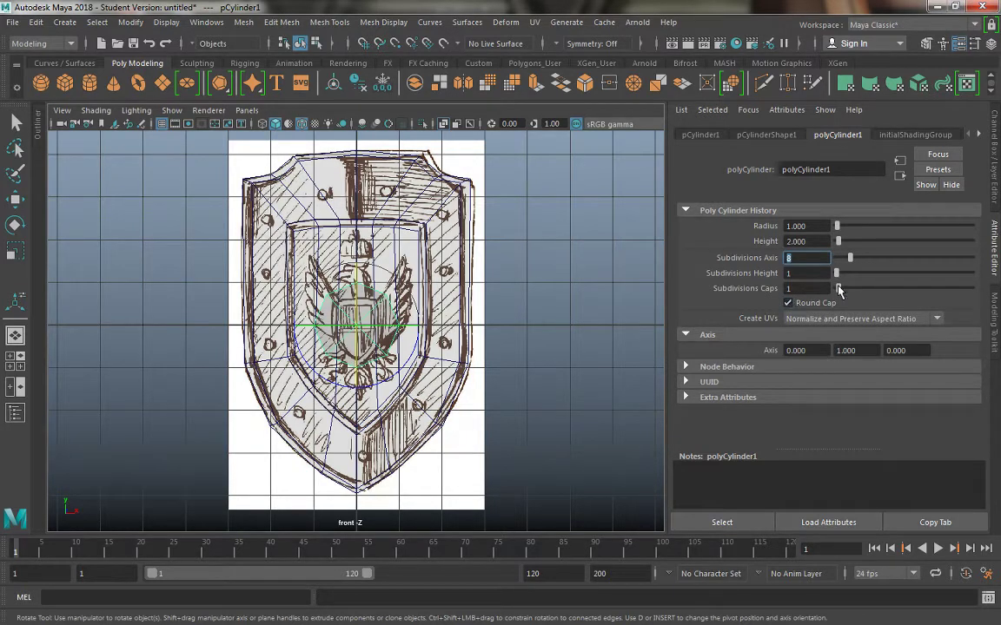
drag(839, 290, 843, 294)
drag(842, 296, 845, 297)
- Set the cylinder's Scale X, Scale Y and Scale Z to 0.1 in the perspective view
key(space)
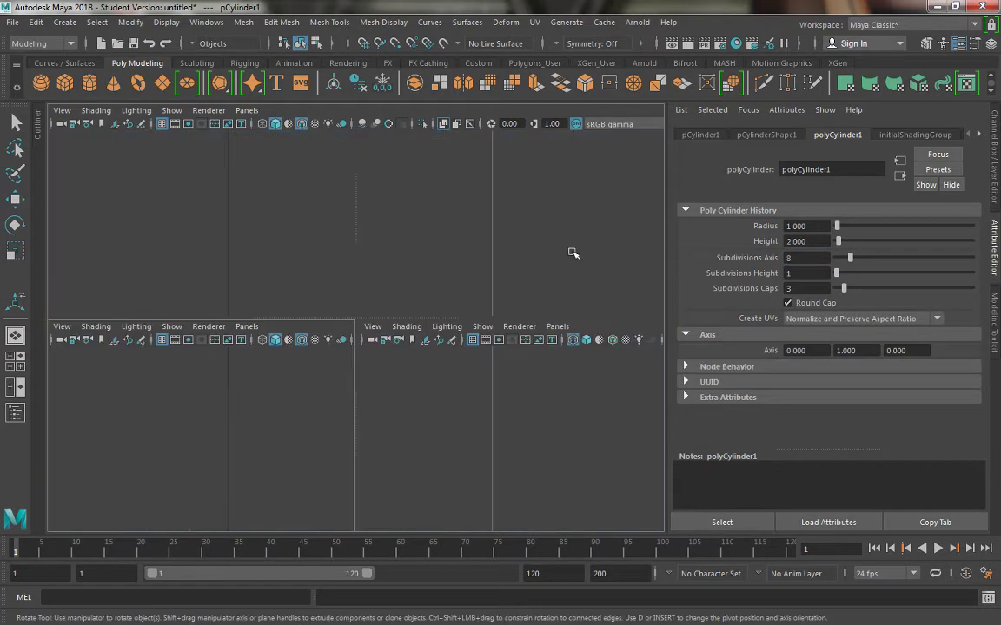
key(space)
alt+drag(364, 223, 435, 250)
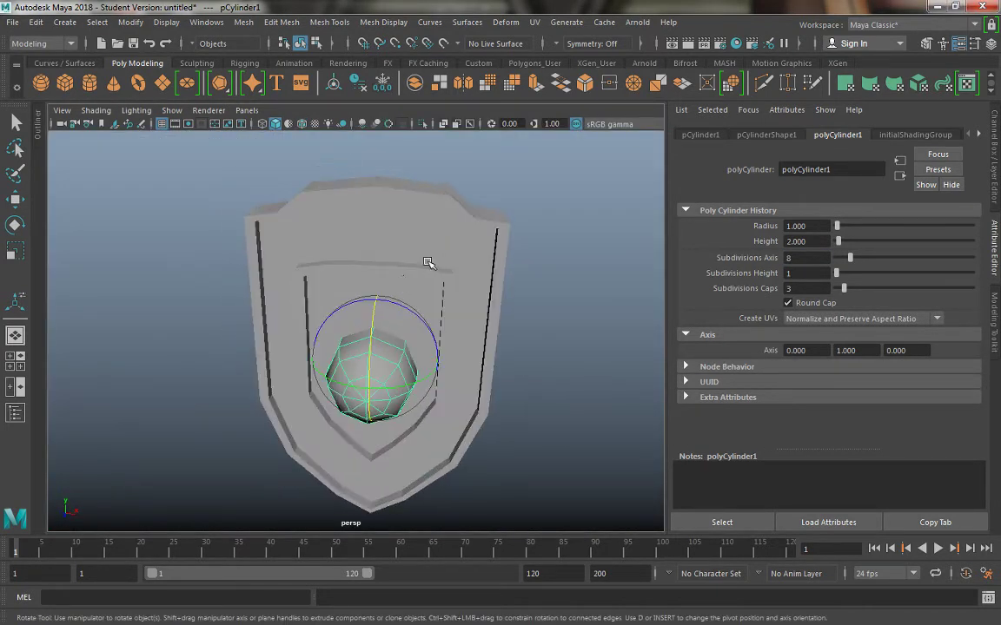
key(r)
click(996, 192)
drag(931, 219, 927, 236)
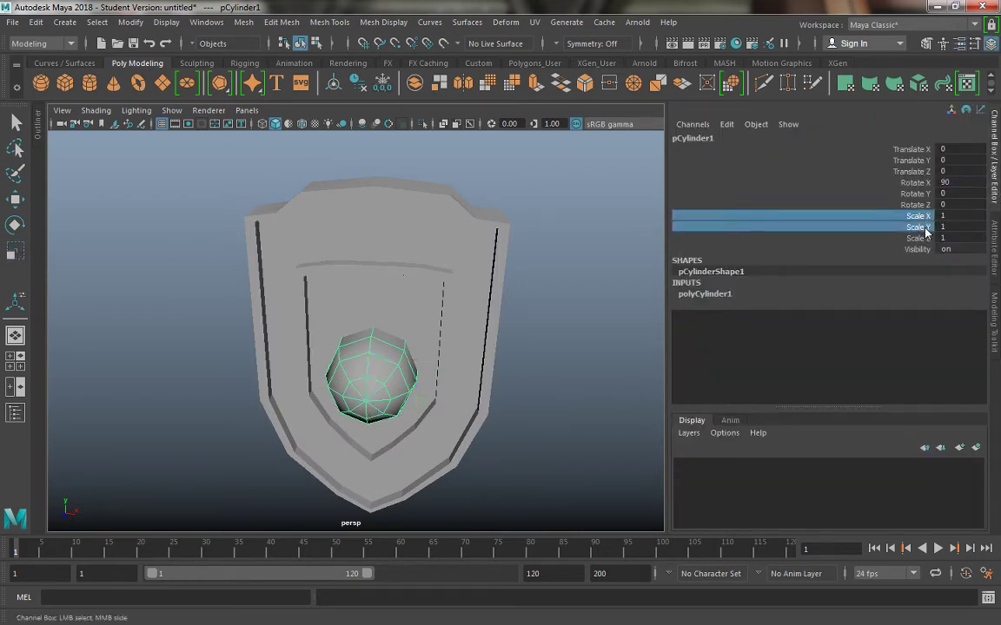
middle_drag(486, 342, 513, 346)
click(945, 215)
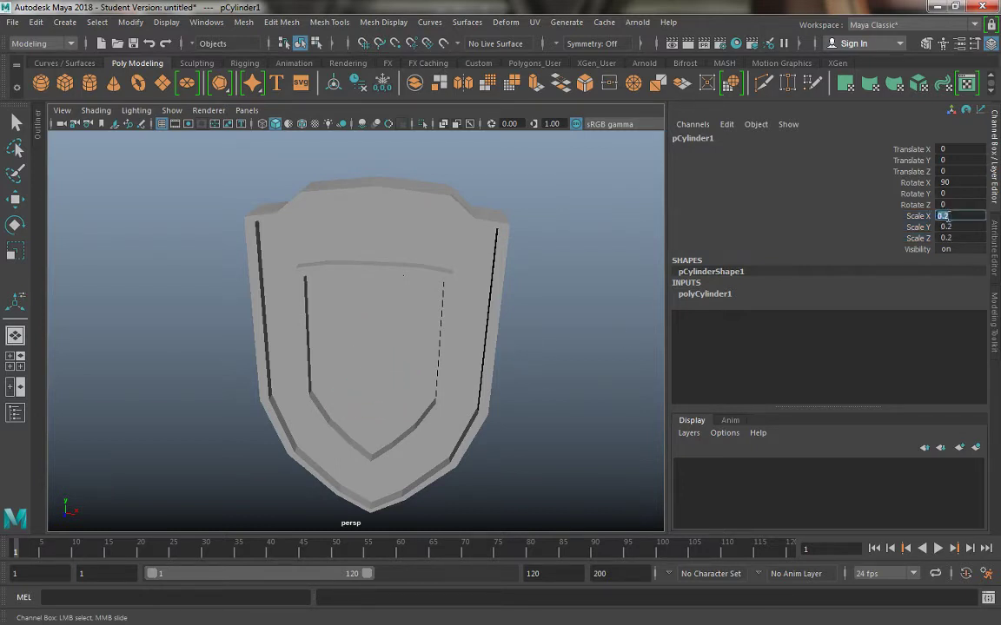
key(Tab)
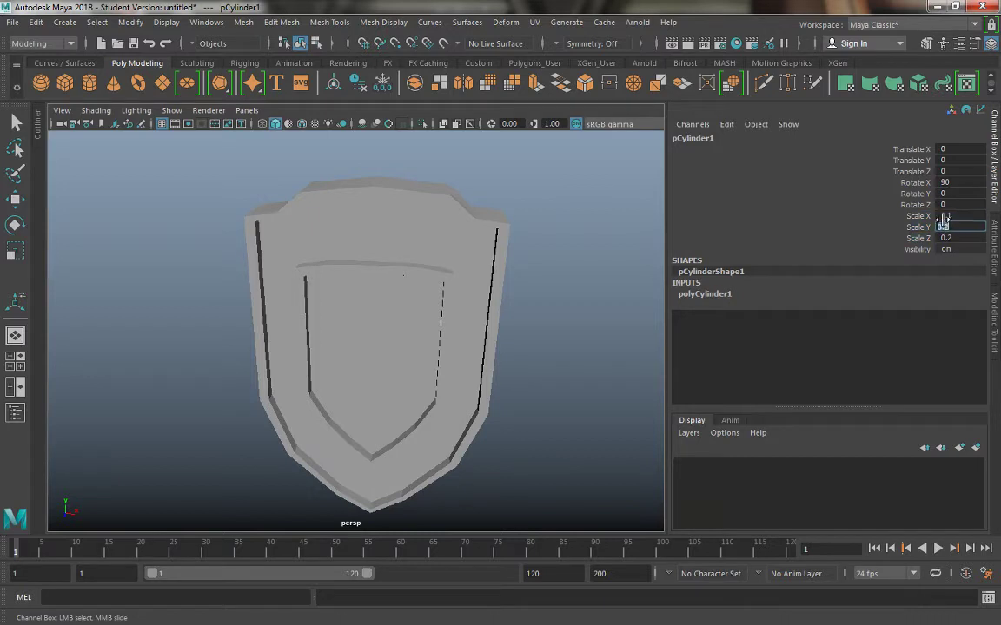
text(.1)
key(Tab)
text(.1)
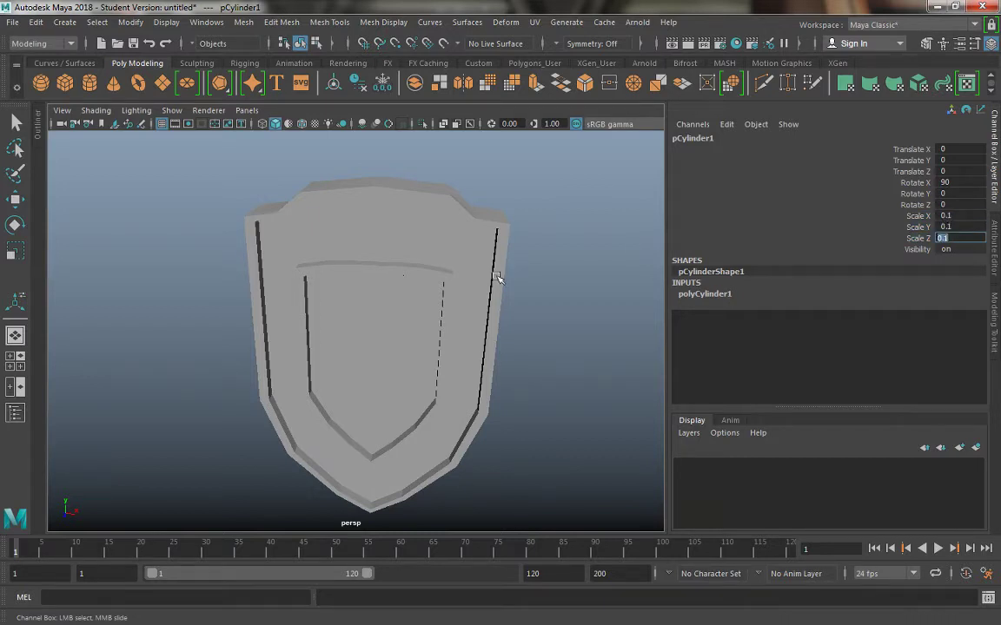
- Move the small cylinder forward out of the shield's front to about 0.727 in Translate Z and return to the four-view layout
alt+drag(489, 274, 384, 331)
key(w)
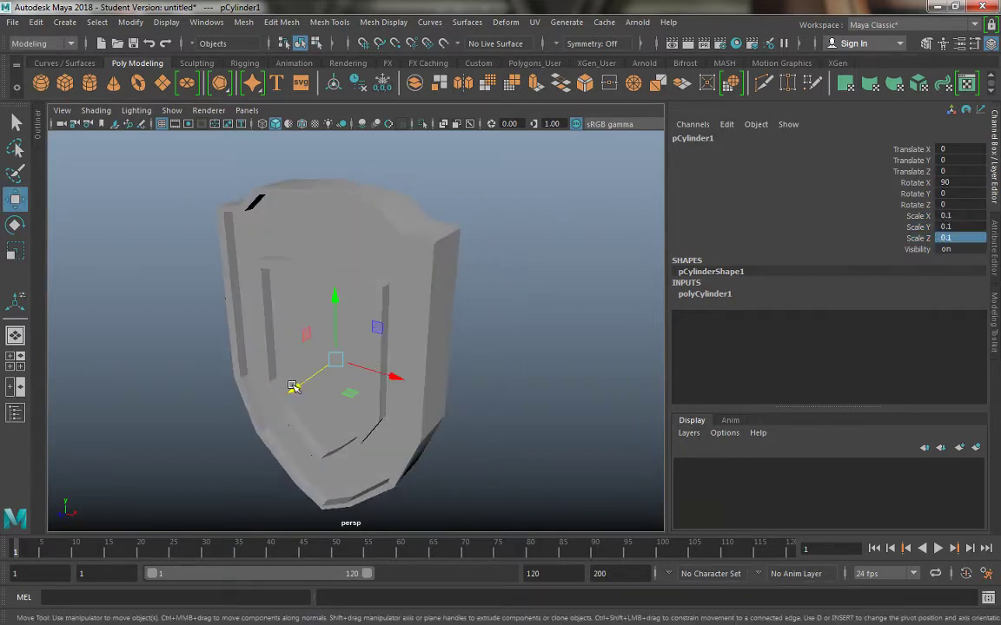
drag(292, 384, 272, 402)
key(space)
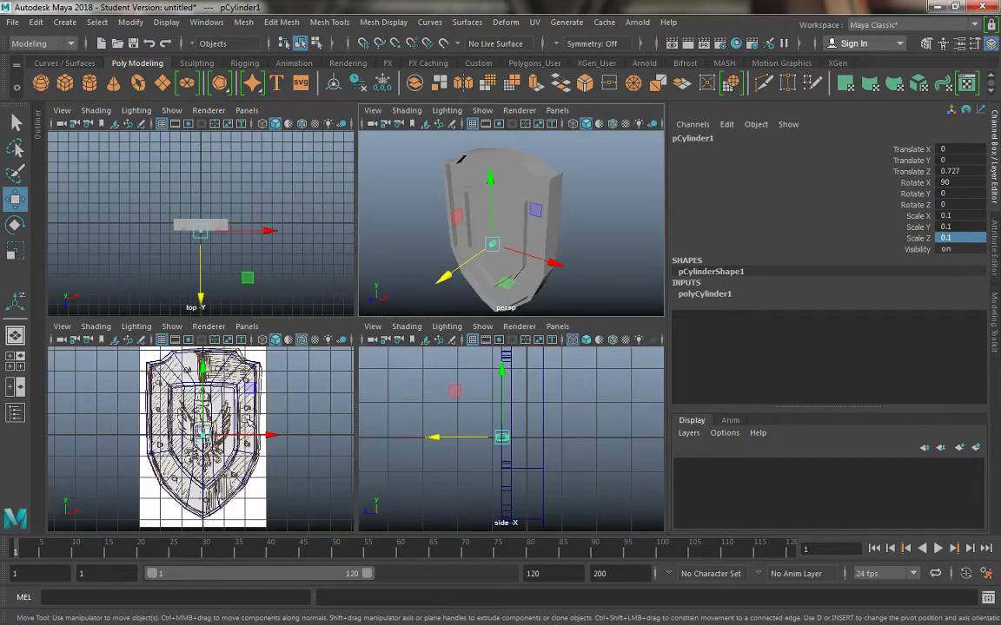
- Move the cylinder onto the sketched rivet beside the inner panel, at about 2.034 in Translate X and -0.407 in Translate Y
key(space)
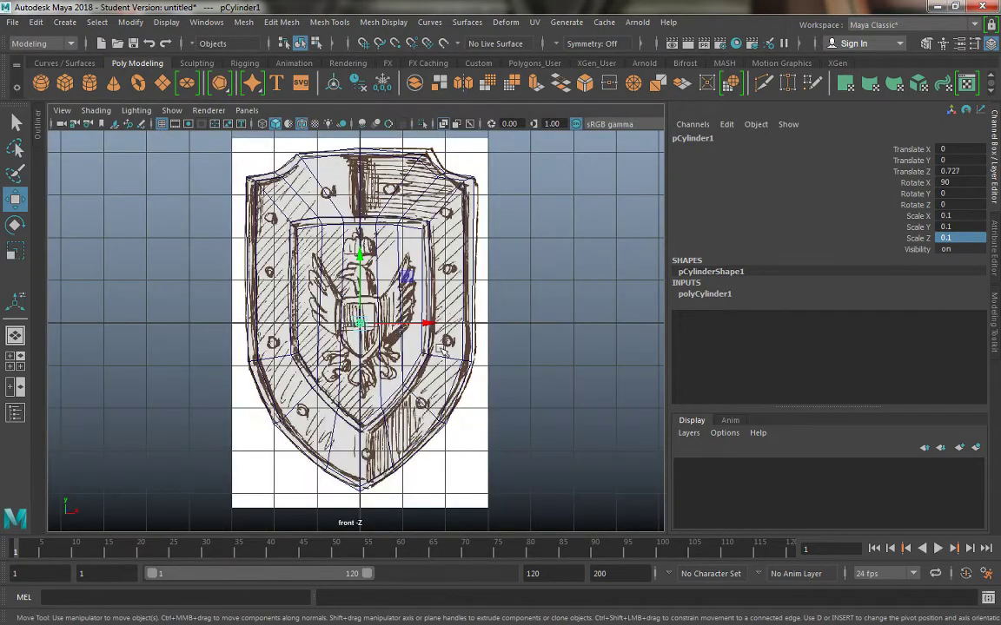
drag(434, 327, 518, 326)
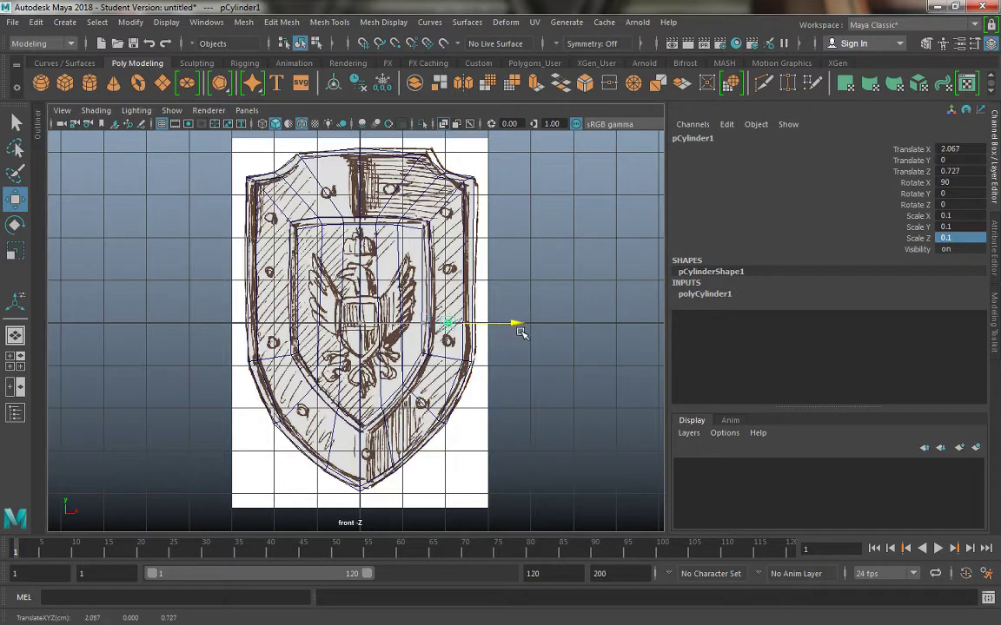
drag(449, 261, 449, 278)
drag(518, 342, 516, 344)
- Set the cylinder's Scale X, Scale Y and Scale Z to 0.2
double_click(961, 215)
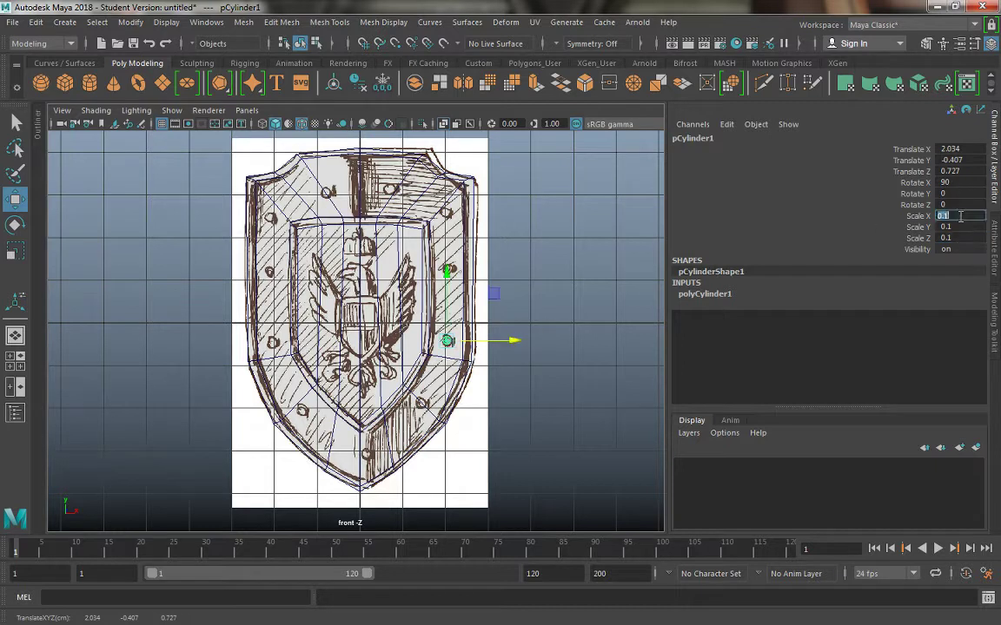
text(.2)
key(Tab)
key(Tab)
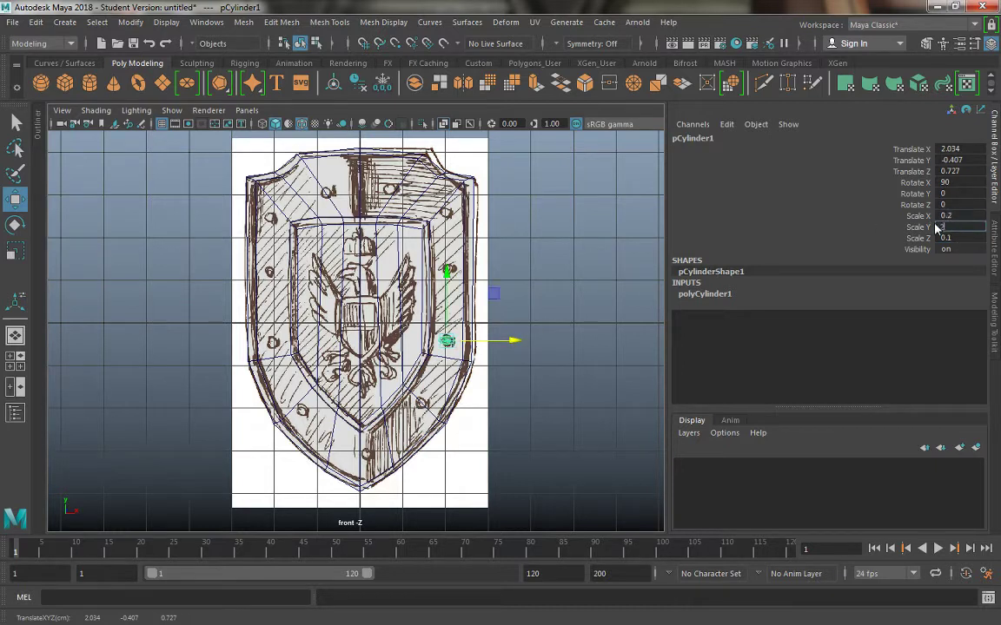
key(Return)
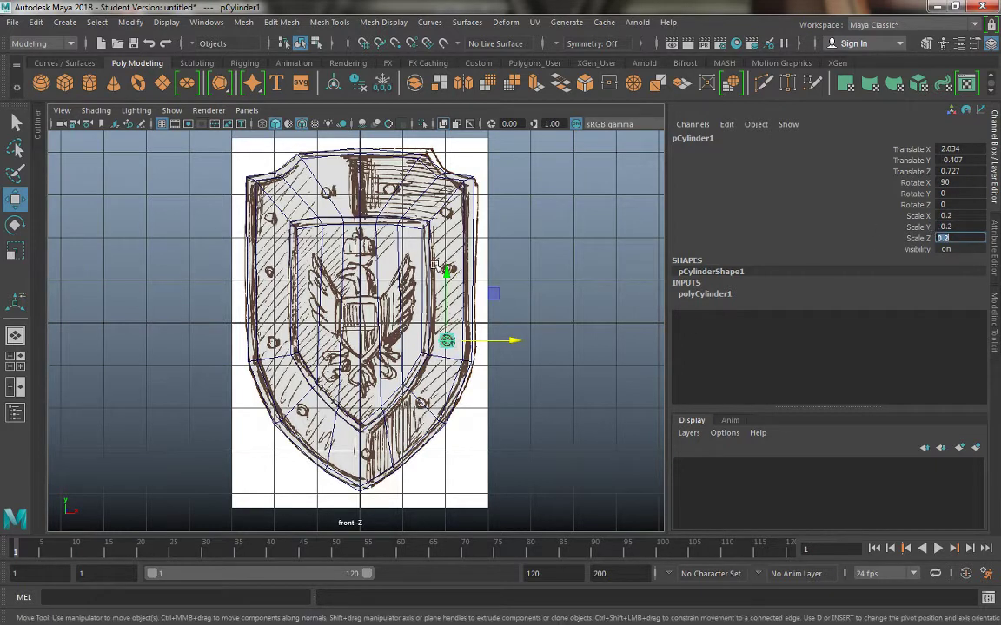
- Set the cylinder's Scale X, Scale Y and Scale Z to 0.15 and nudge it to about 2.073 in Translate X
scroll(507, 350, up, 5)
scroll(507, 349, up, 1)
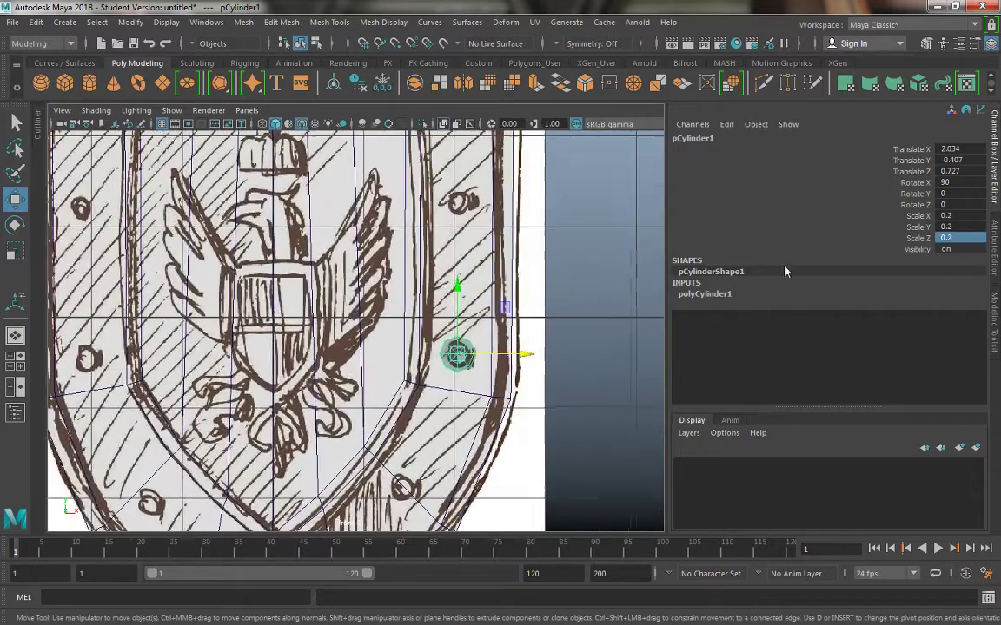
click(961, 217)
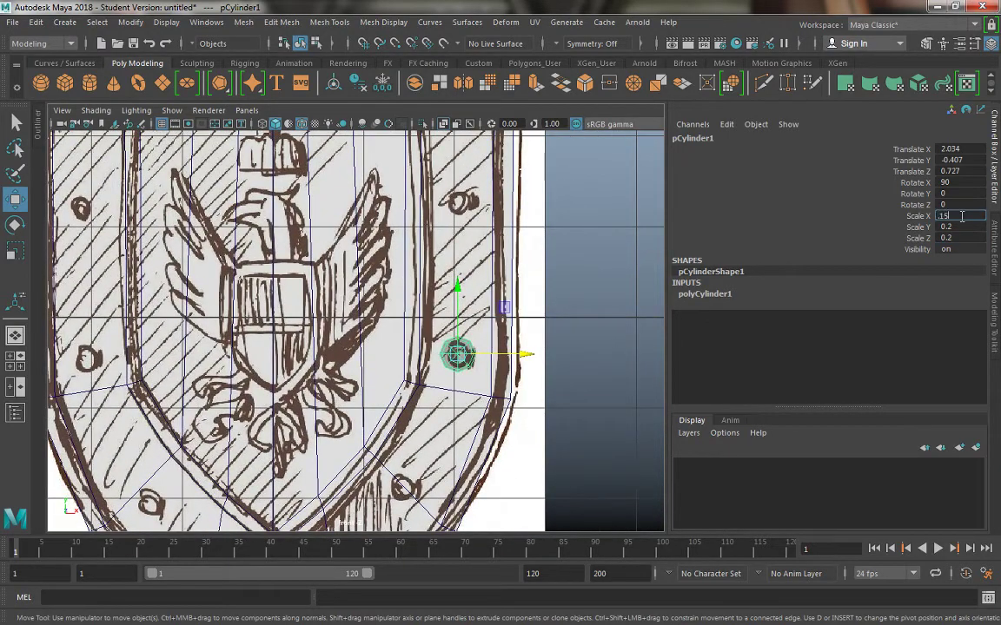
text(.15)
key(Tab)
key(Tab)
text(.)
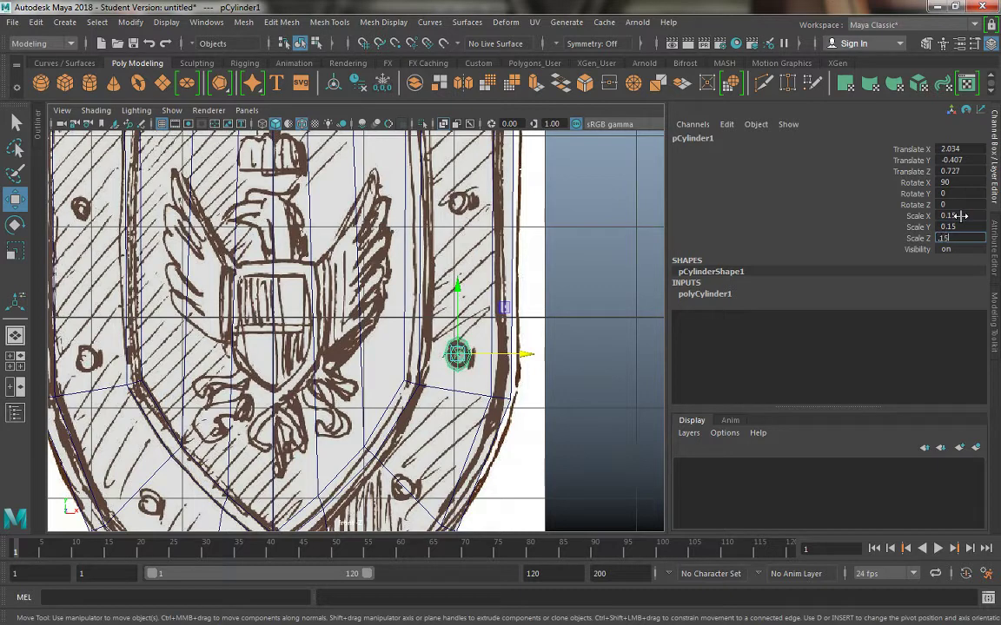
text(15)
key(Return)
alt+middle_drag(518, 296, 521, 296)
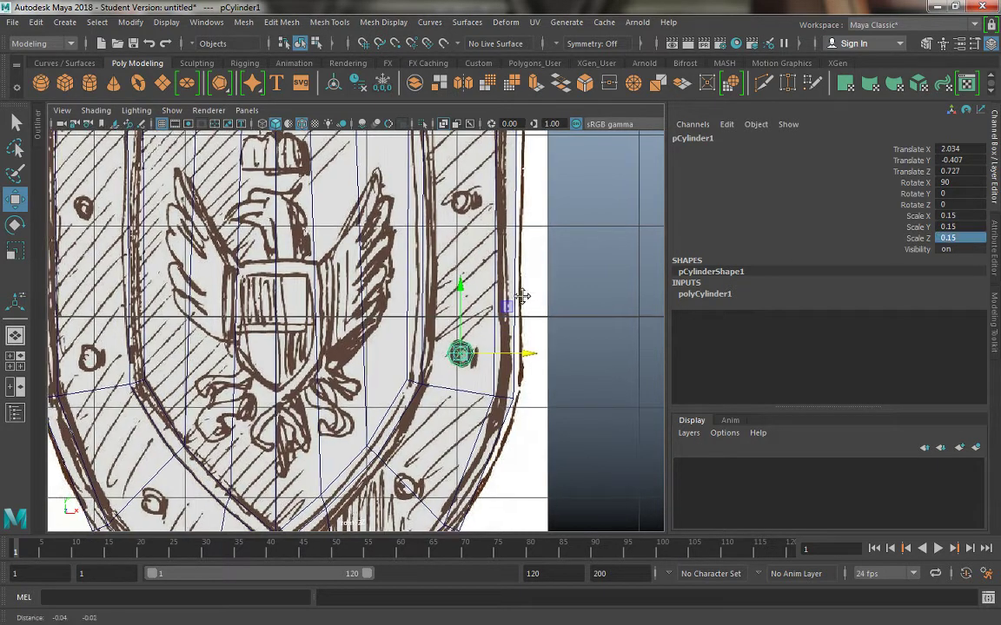
drag(528, 354, 529, 351)
- Isolate the cylinder in the perspective view and delete its rear faces, keeping only the rounded front cap
key(space)
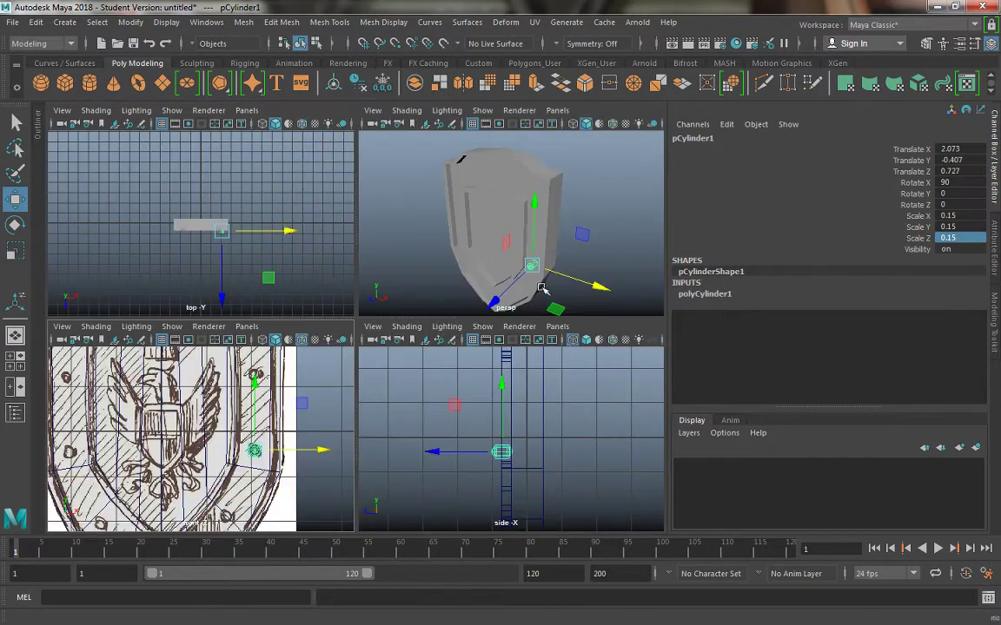
alt+drag(541, 288, 553, 249)
scroll(509, 299, up, 5)
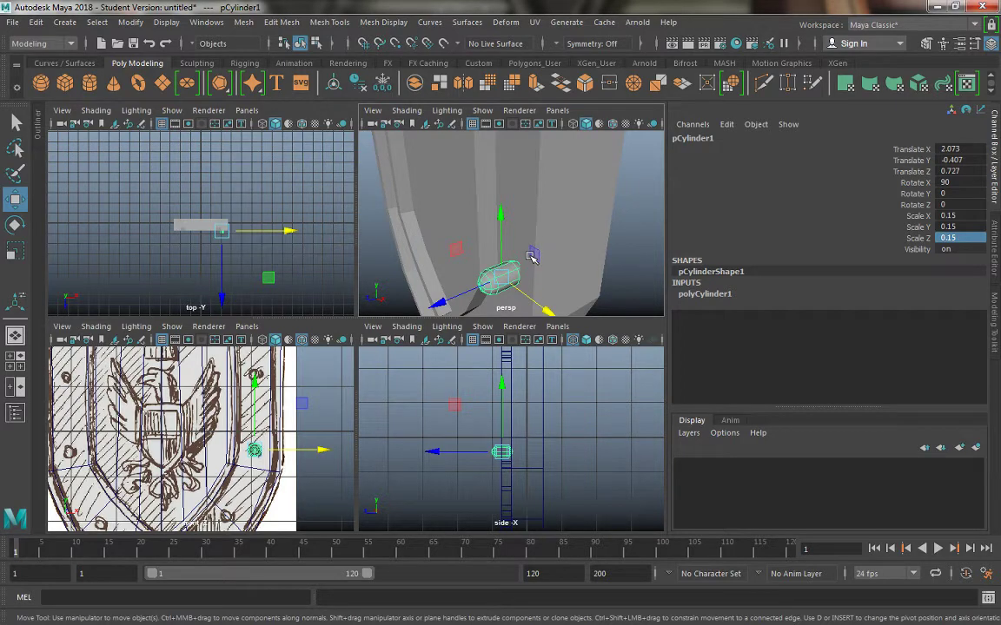
key(ctrl+1)
alt+drag(477, 268, 449, 260)
right_drag(403, 212, 404, 221)
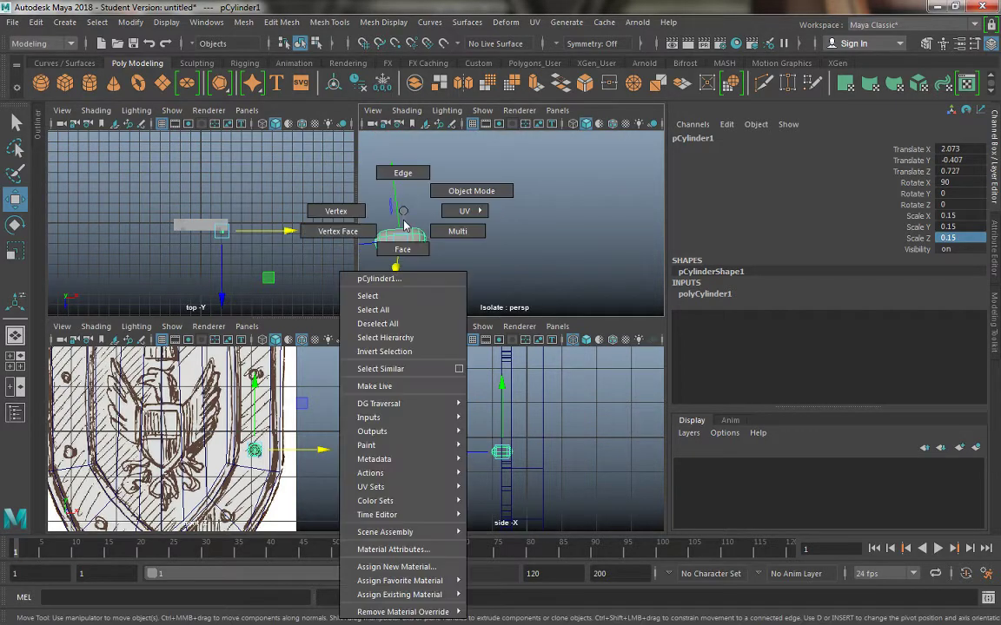
click(447, 263)
drag(445, 261, 384, 207)
key(Delete)
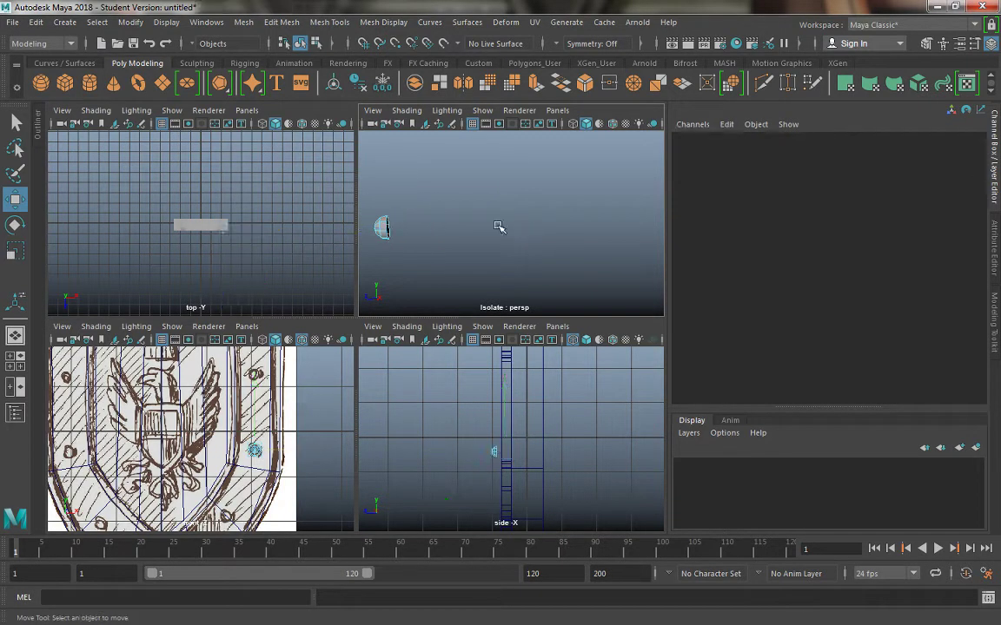
- Return the trimmed rivet to object mode, reselect it and check its dome shape in the isolated perspective view
right_drag(376, 211, 429, 192)
click(408, 241)
alt+drag(409, 240, 480, 234)
click(488, 218)
key(space)
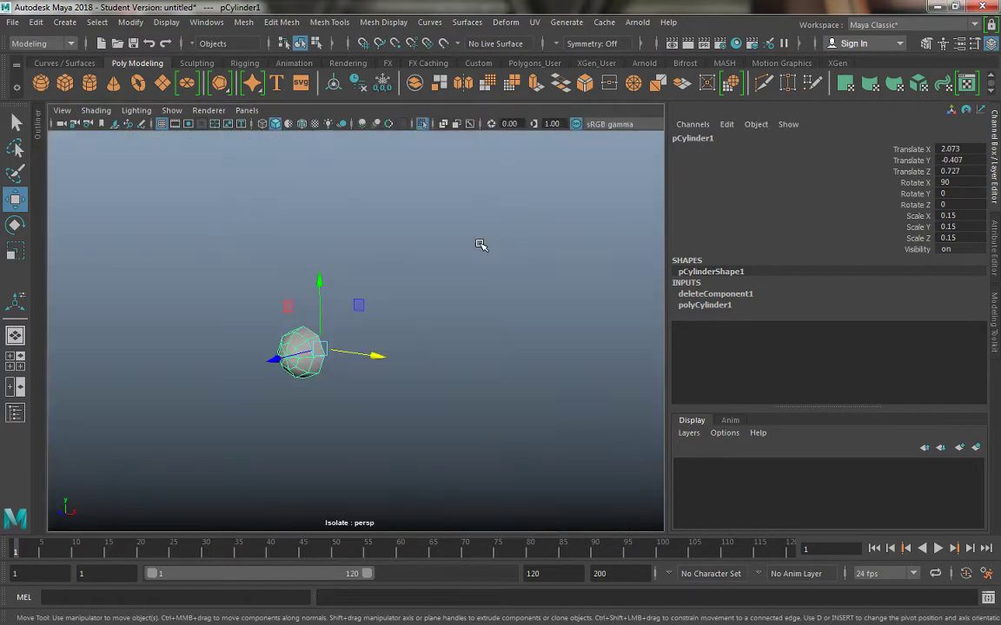
alt+drag(344, 371, 265, 370)
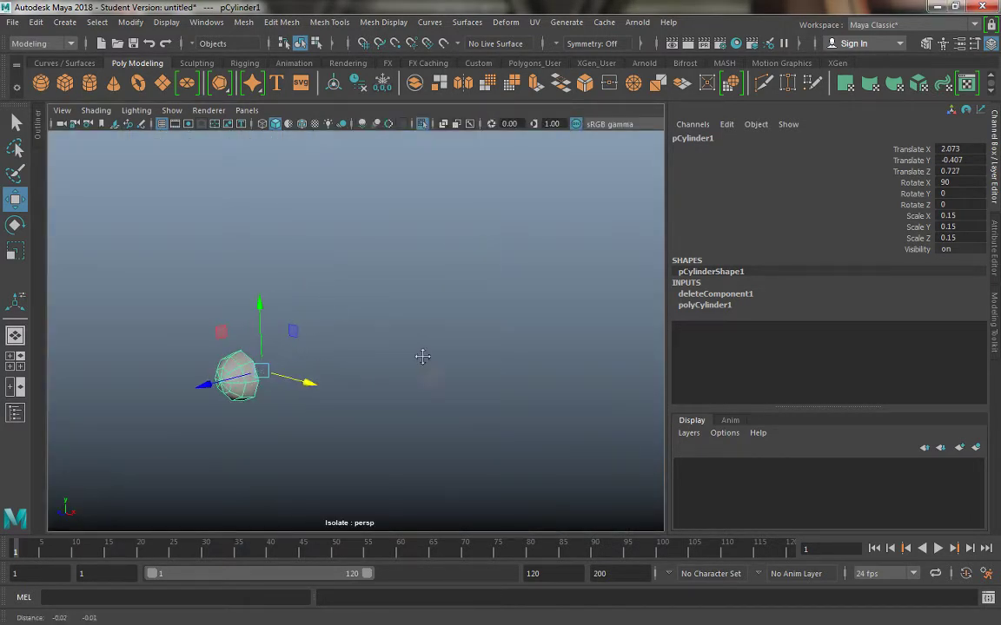
alt+middle_drag(422, 357, 476, 346)
key(space)
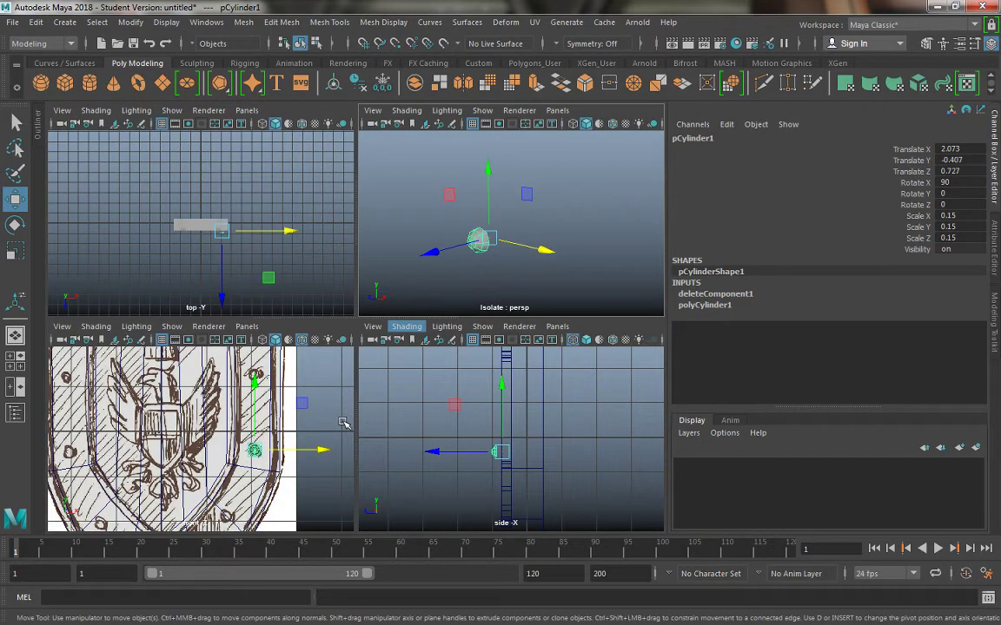
- Move the rivet across the shield onto the opposite sketched rivet, at about -2.06 in Translate X and -0.469 in Translate Y
alt+middle_drag(316, 422, 320, 406)
drag(328, 435, 143, 434)
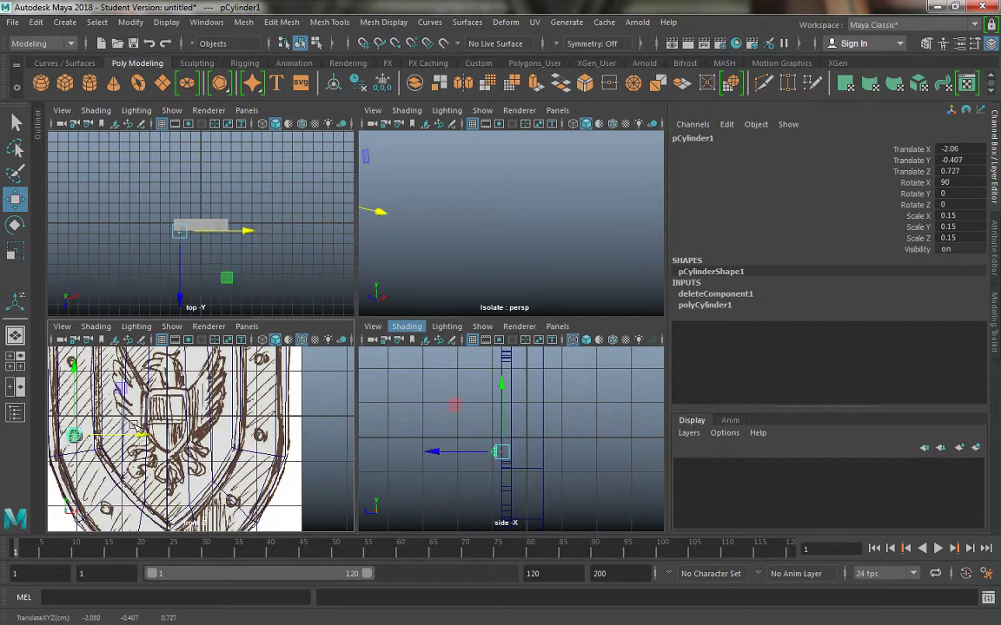
drag(77, 368, 76, 370)
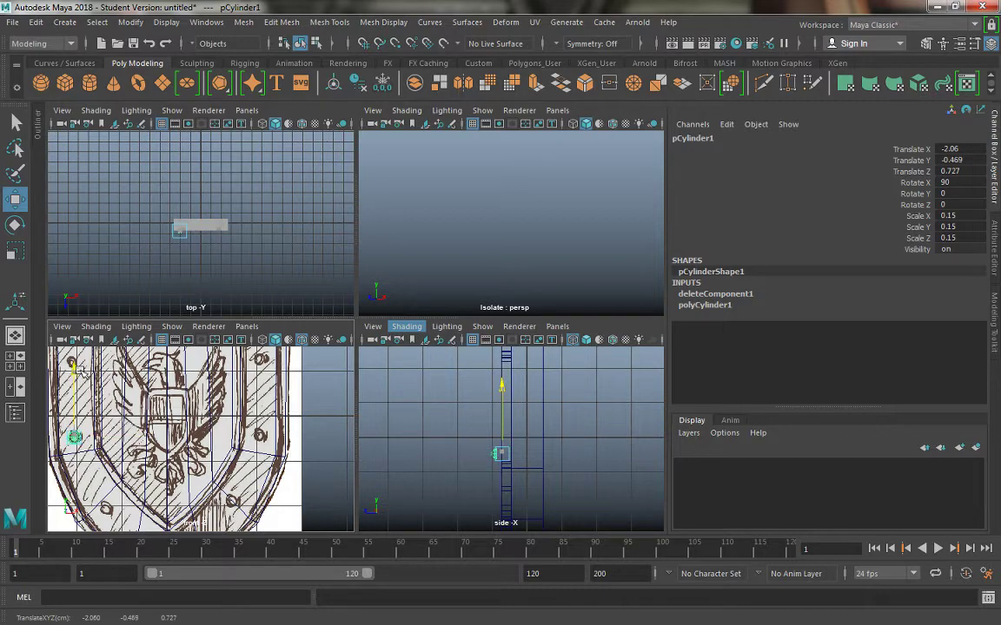
key(space)
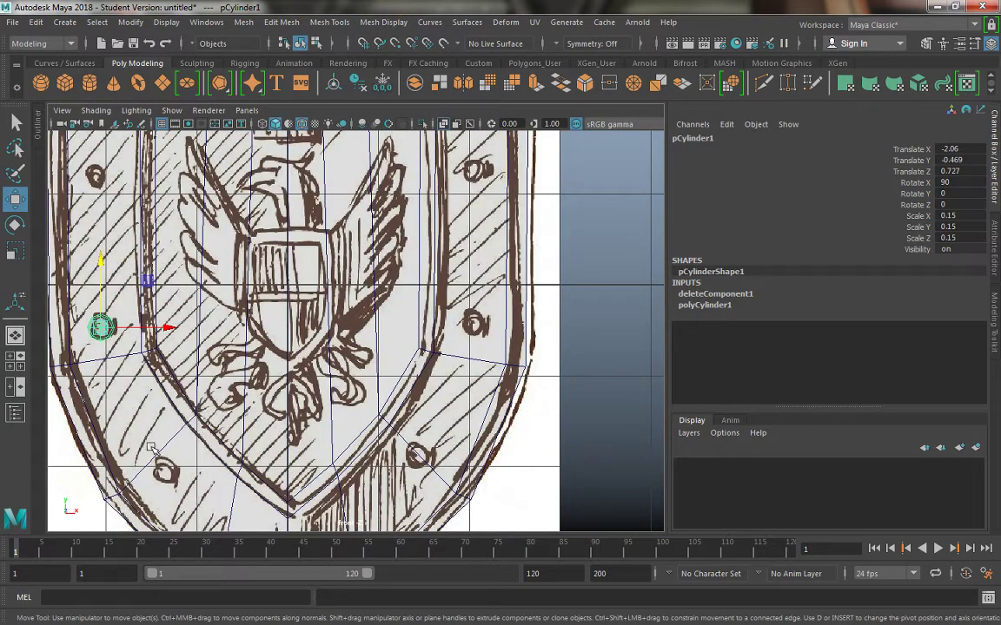
alt+middle_drag(127, 339, 189, 407)
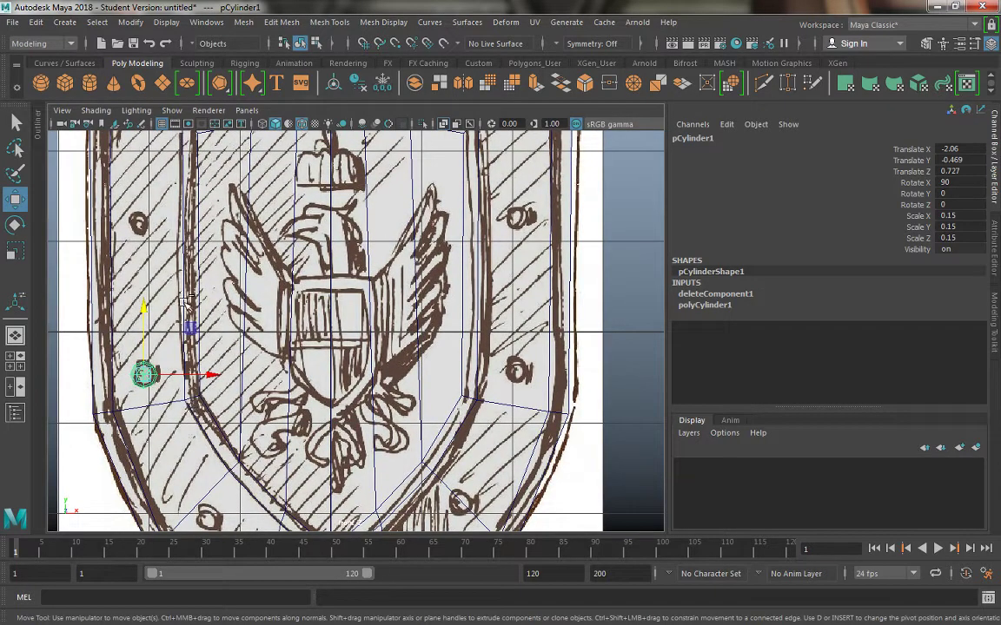
- Duplicate the rivet and place the copy on the sketched rivet above, at about -2.121 in Translate X and 1.208 in Translate Y
click(20, 24)
click(20, 25)
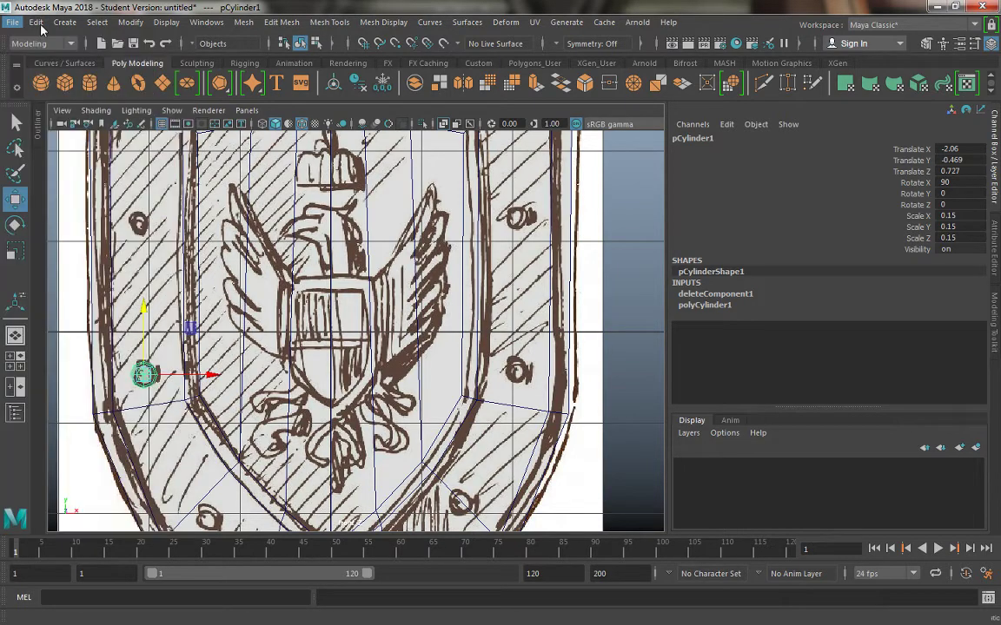
click(40, 23)
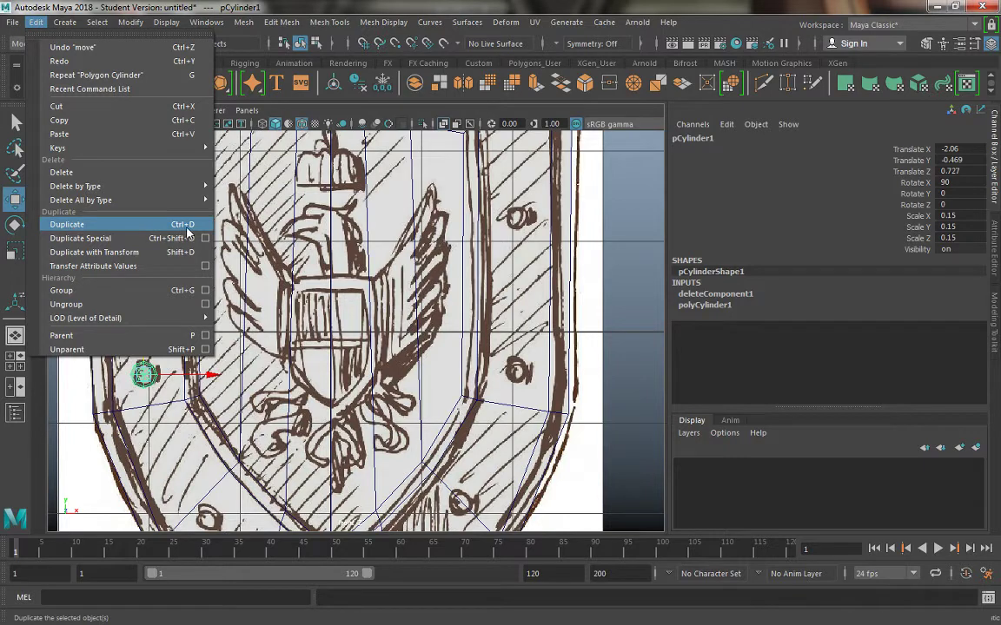
click(226, 266)
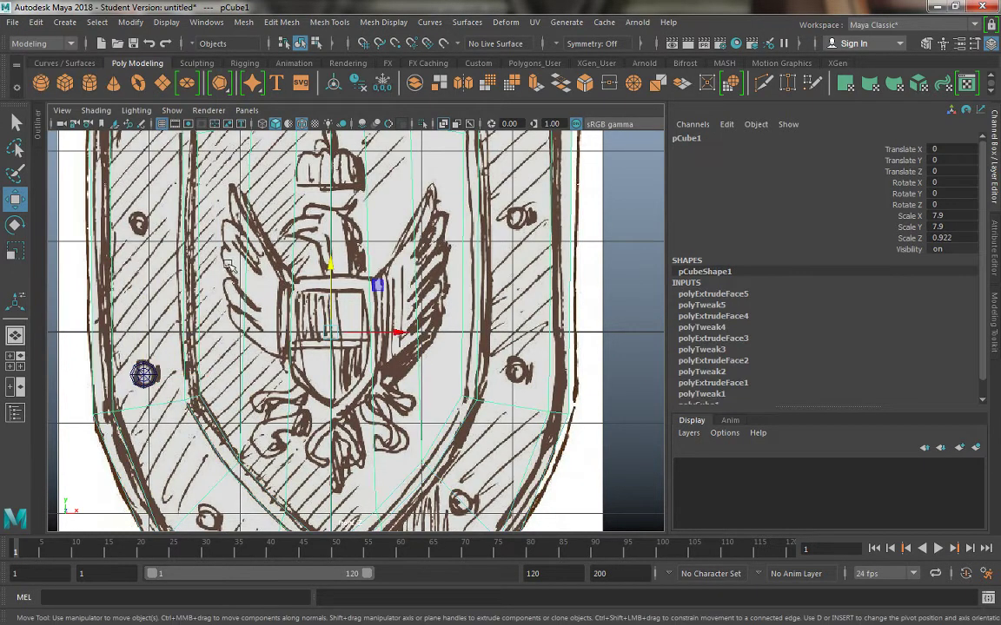
key(ctrl+z)
key(ctrl+d)
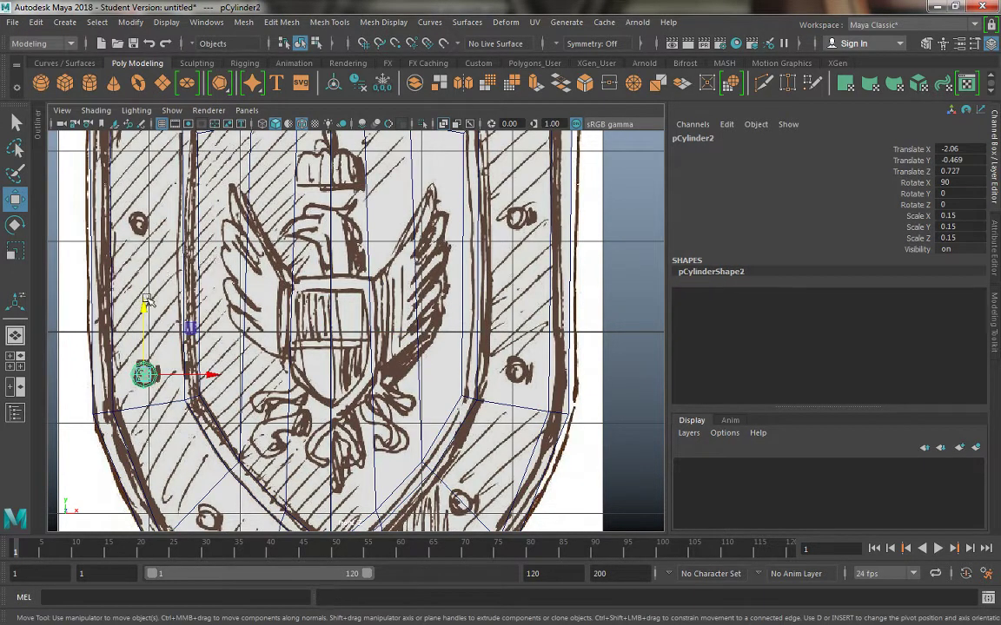
drag(144, 306, 145, 155)
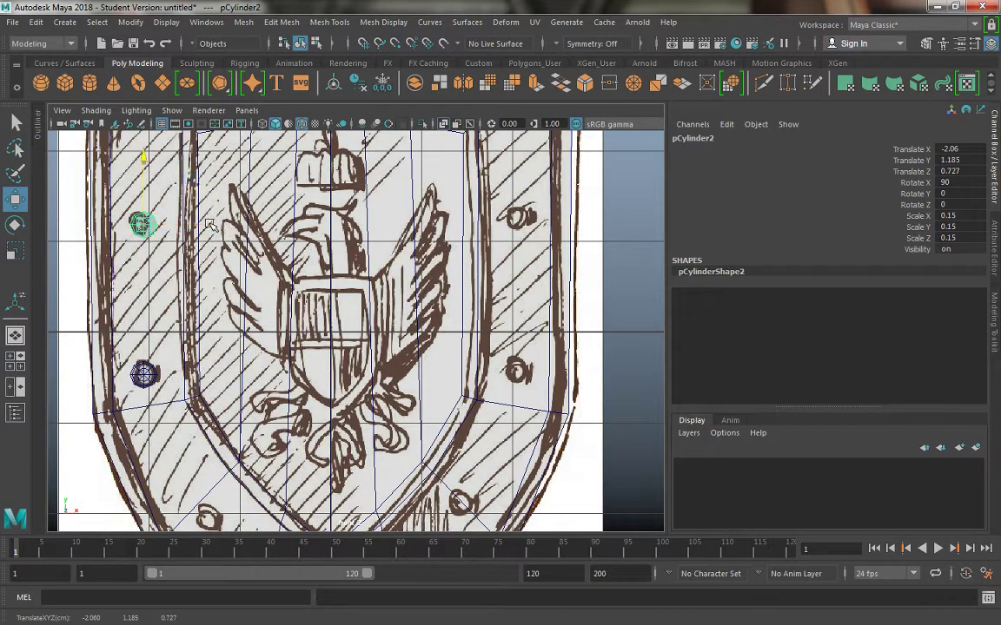
drag(214, 224, 208, 224)
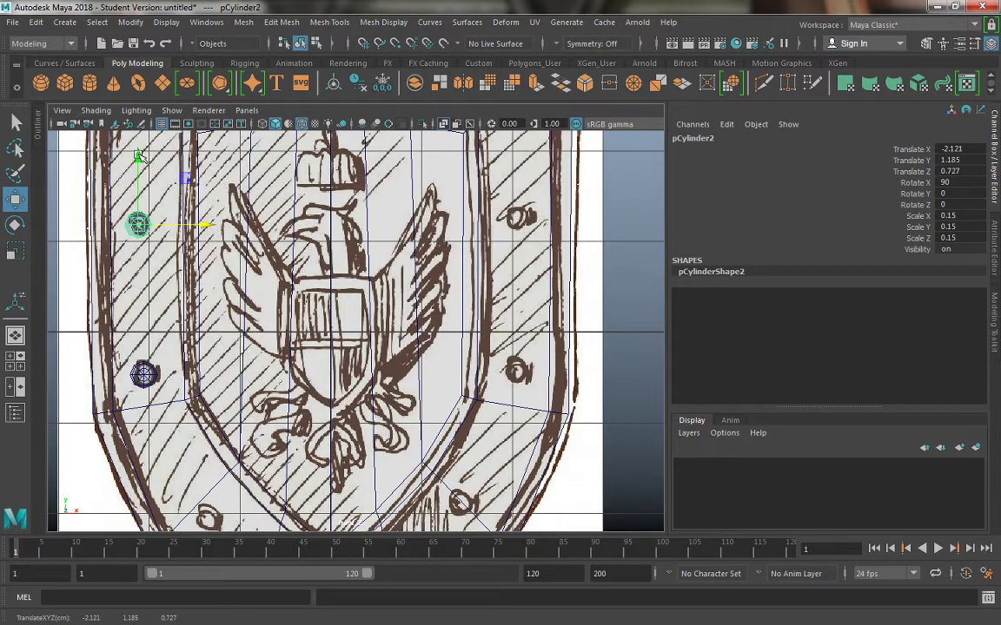
drag(137, 156, 139, 154)
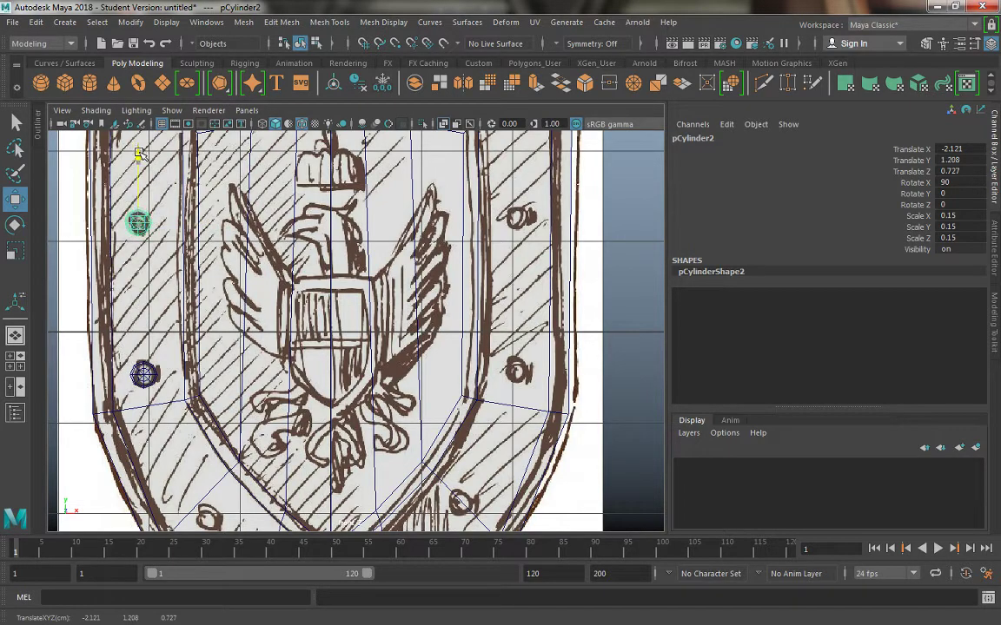
- Duplicate the upper rivet and raise the new copy to about 2.48 in Translate Y, onto the next sketched rivet
key(ctrl+d)
alt+middle_drag(258, 223, 261, 425)
drag(140, 354, 141, 239)
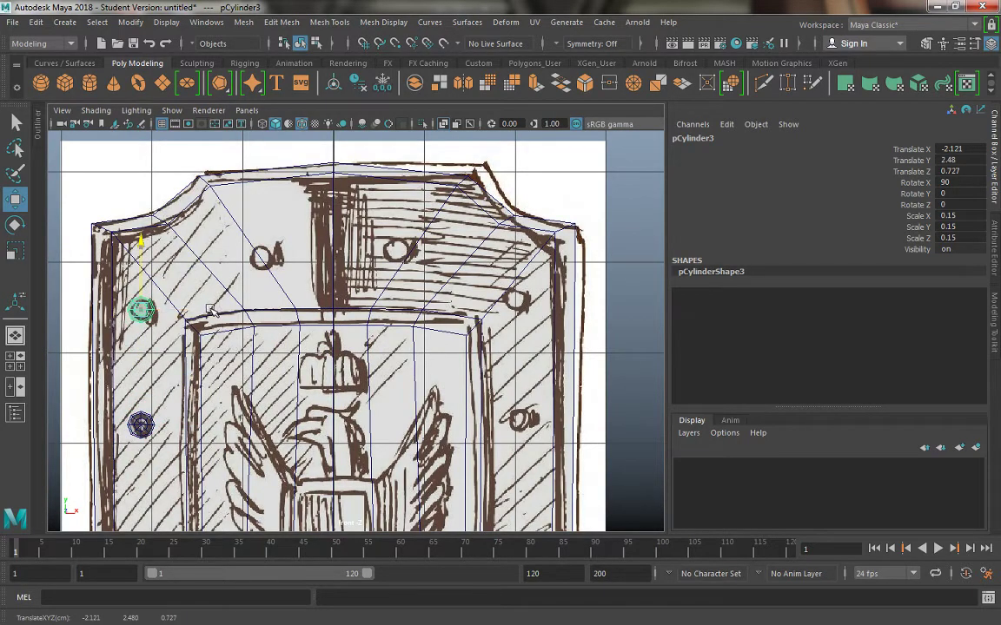
- Inspect the rivets up close in the top view and delete both duplicates, leaving only the original
key(space)
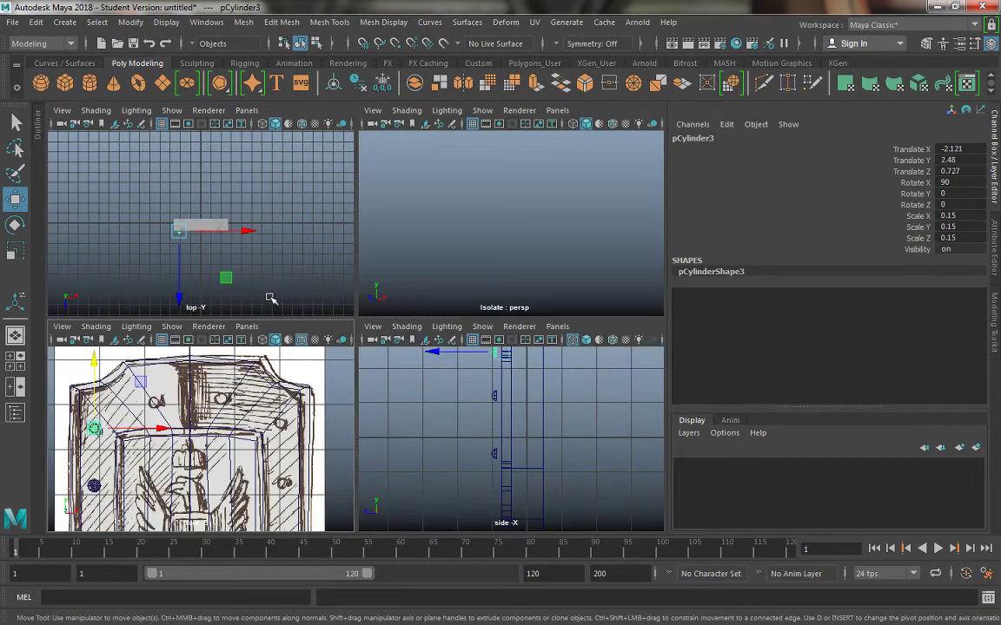
key(f)
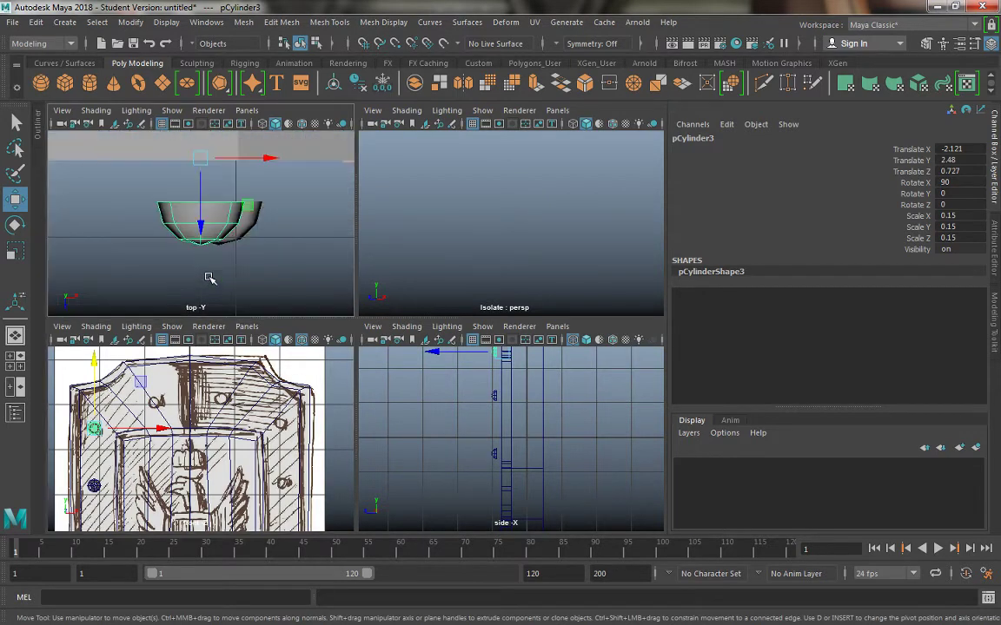
click(250, 224)
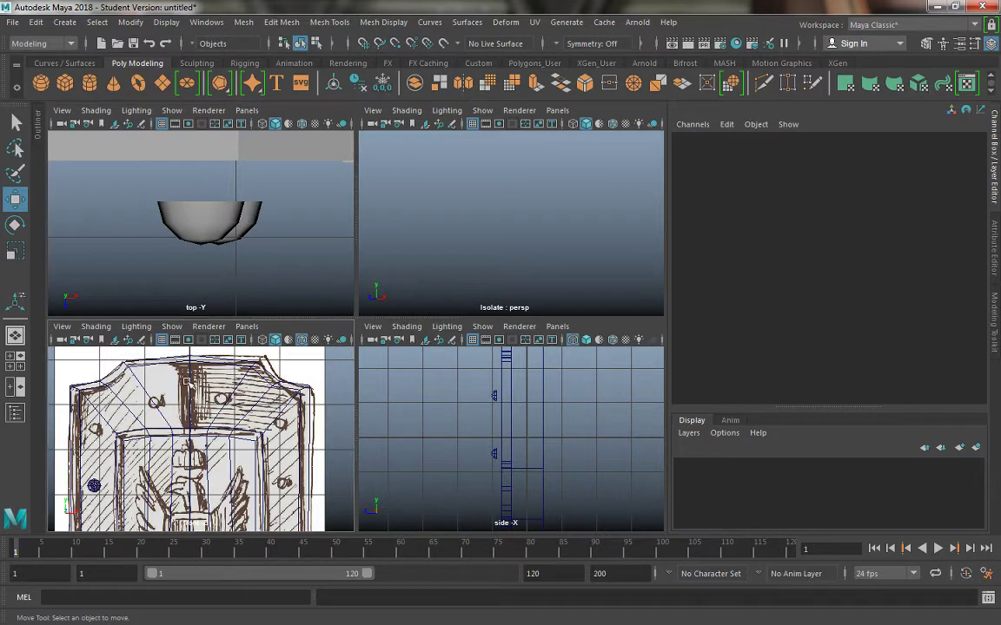
scroll(156, 396, up, 3)
click(132, 383)
key(Delete)
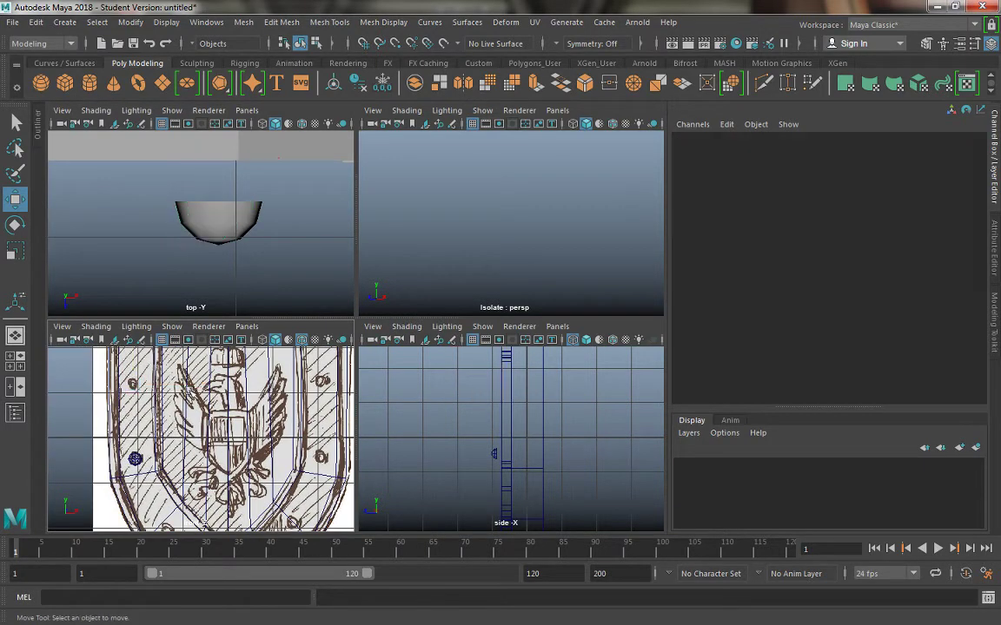
- Select the remaining rivet and snap its pivot to a vertex on the rim of its flat back
click(135, 458)
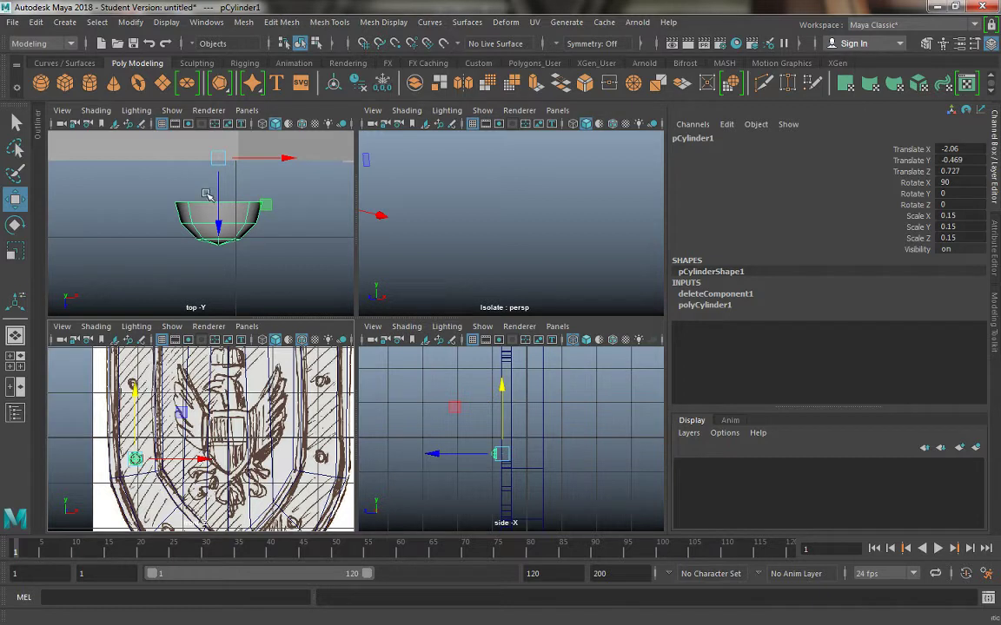
alt+middle_drag(262, 233, 291, 253)
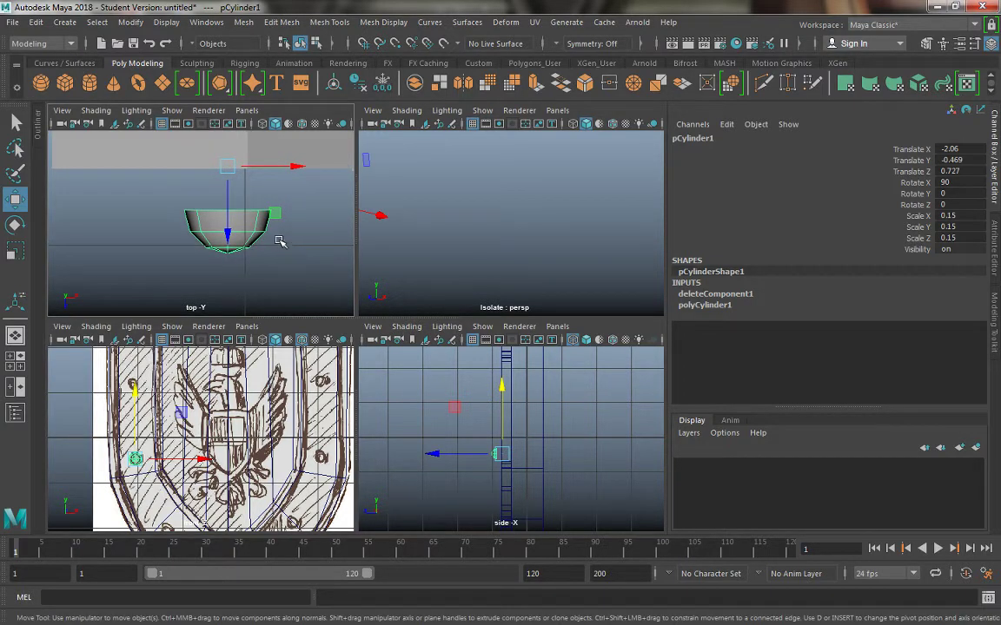
key(Insert)
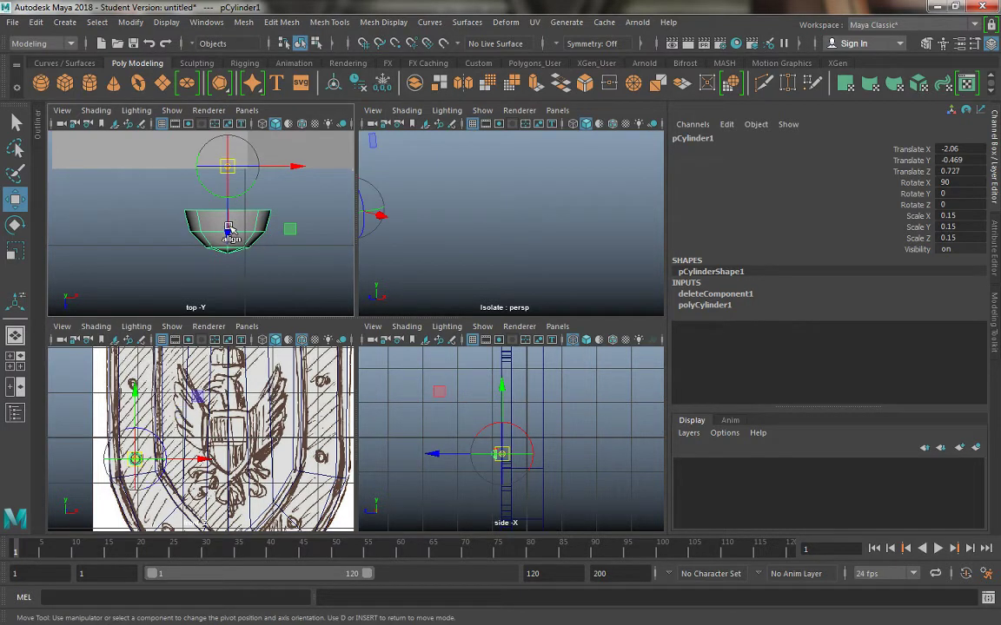
key(v)
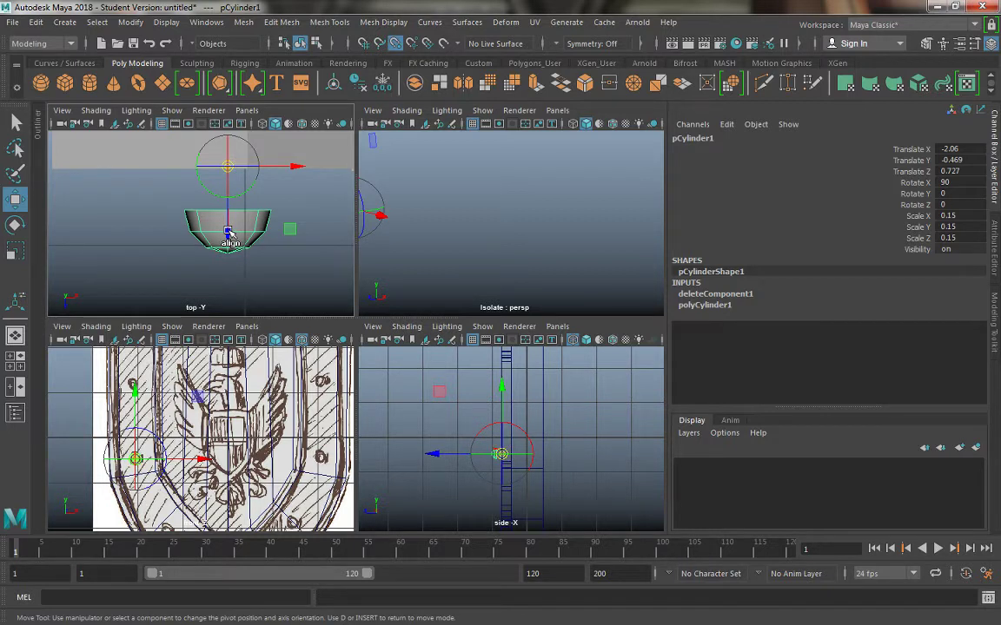
key(d)
key(d)
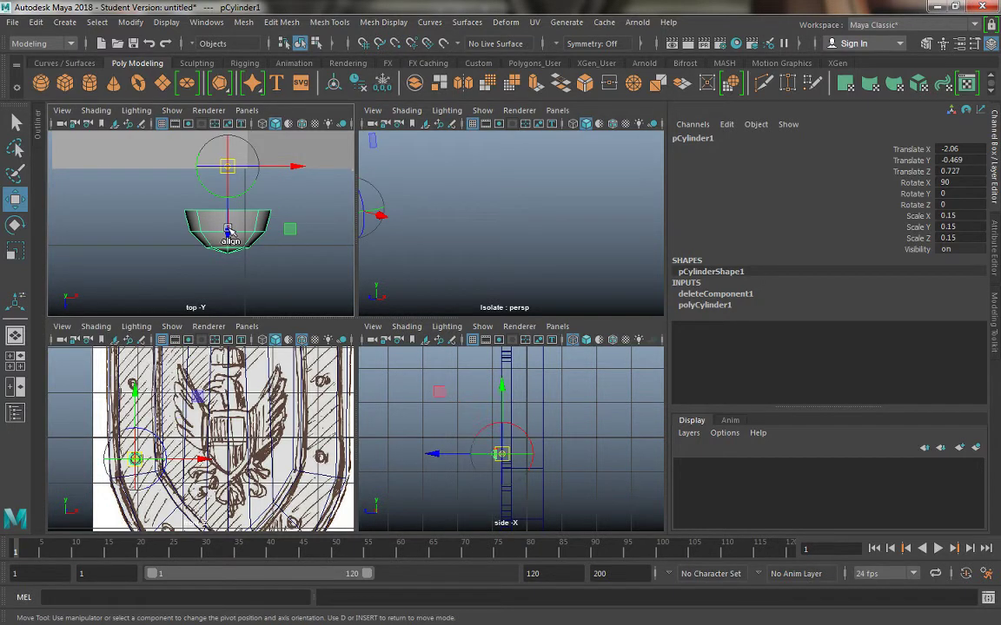
key(d)
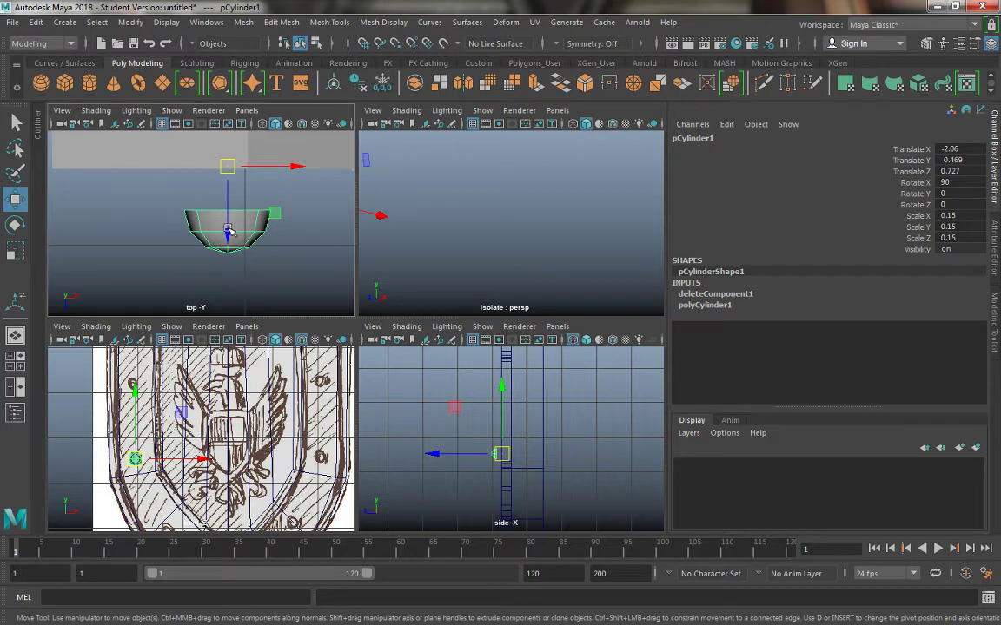
key(d)
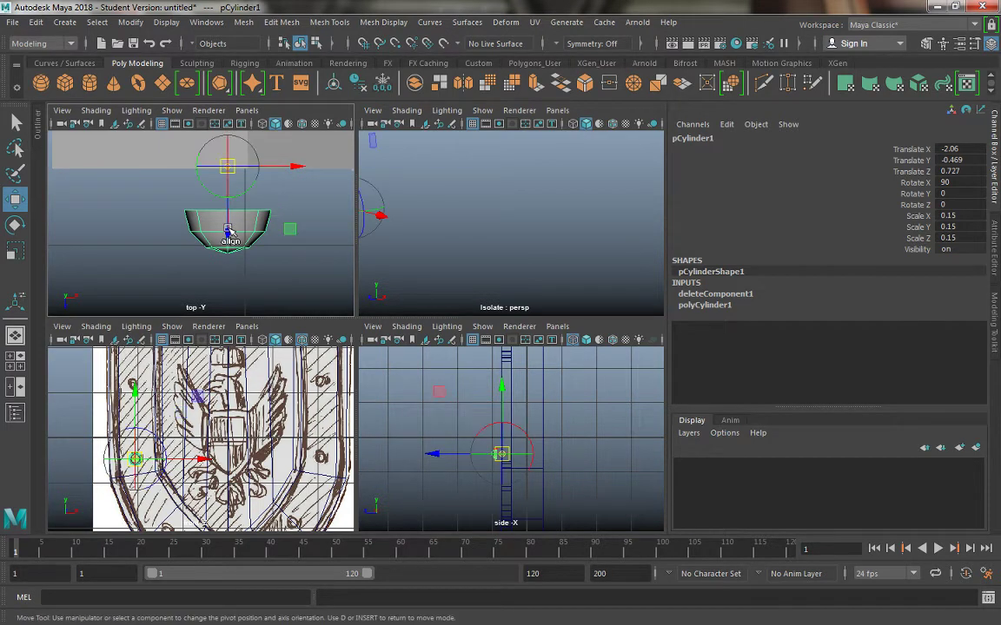
key(v)
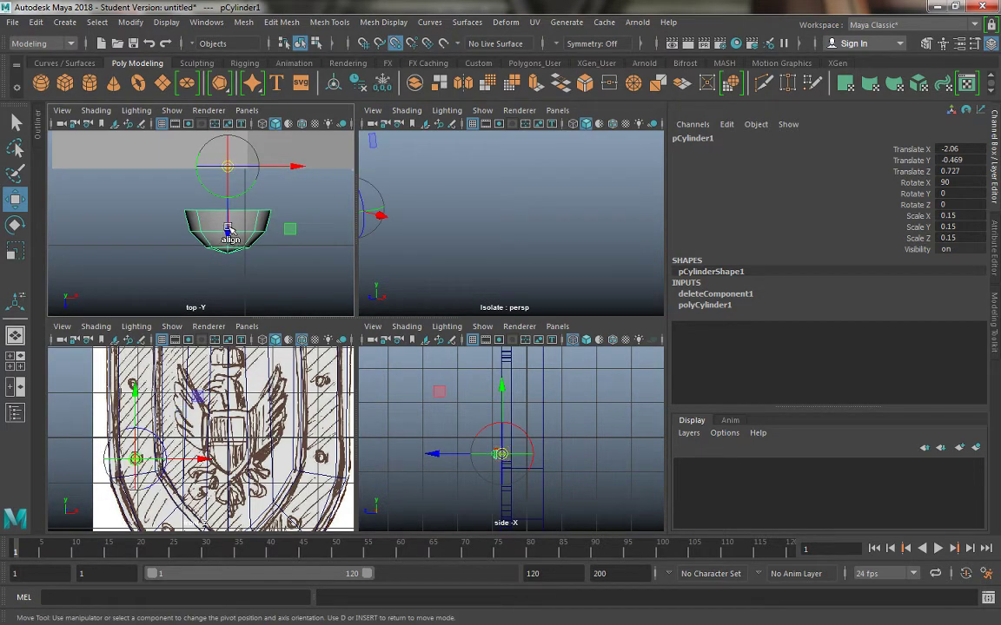
mouse_move(229, 230)
mouse_down()
mouse_move(229, 242)
mouse_move(227, 210)
mouse_up()
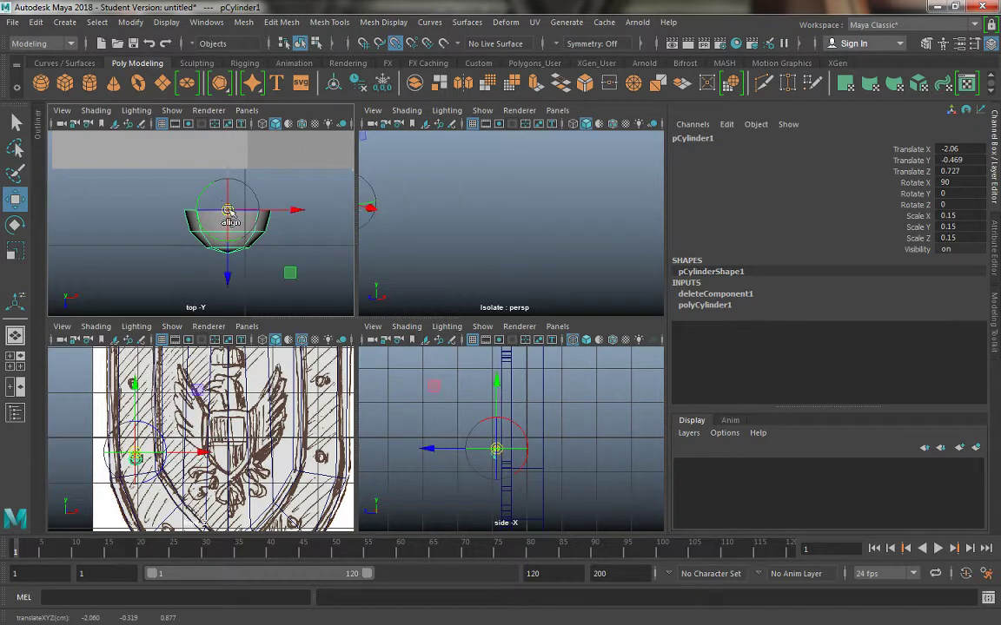
key(d)
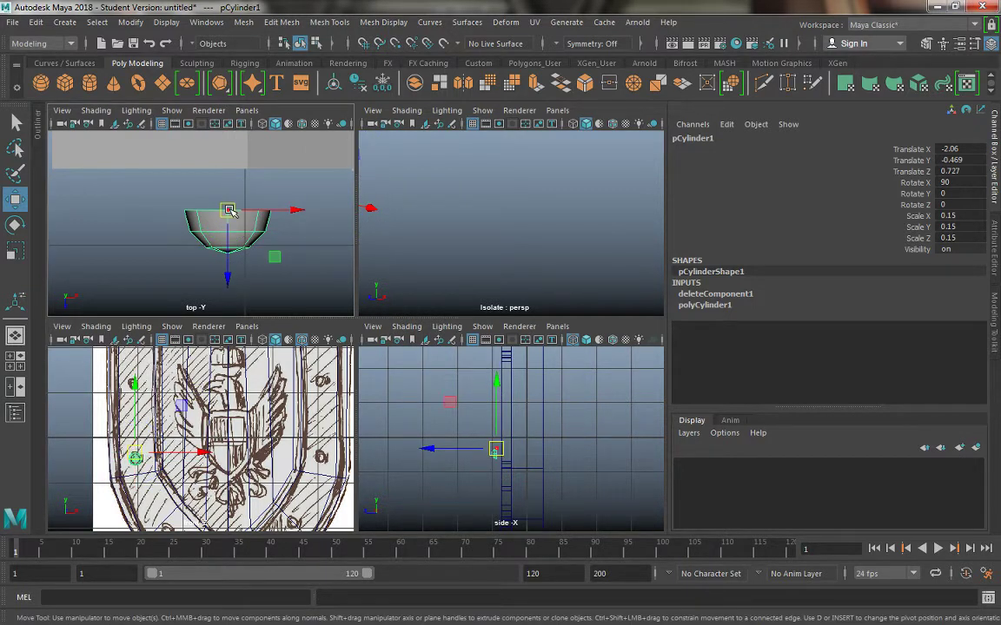
key(d)
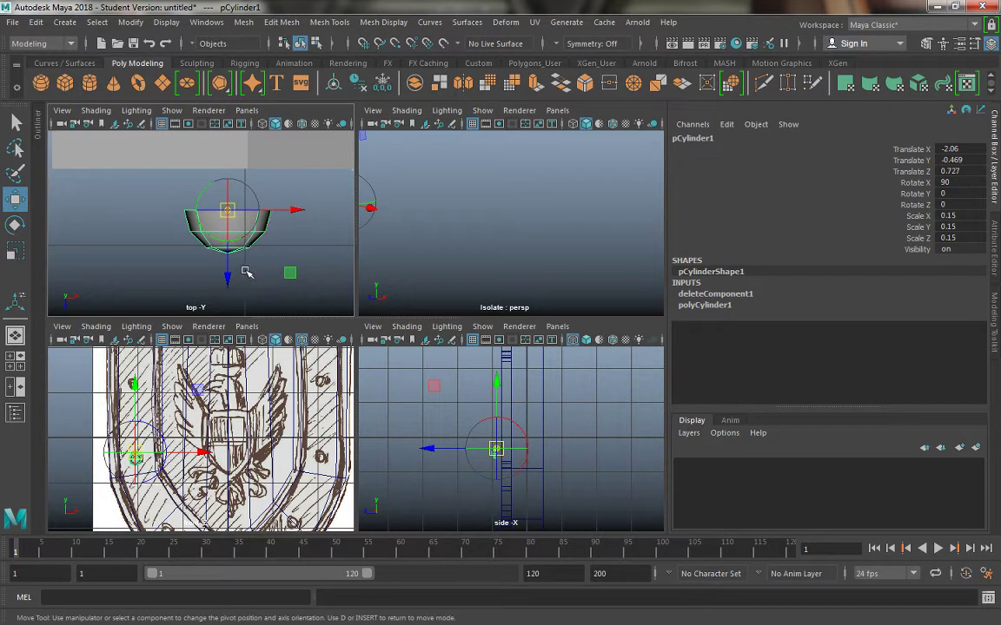
key(d)
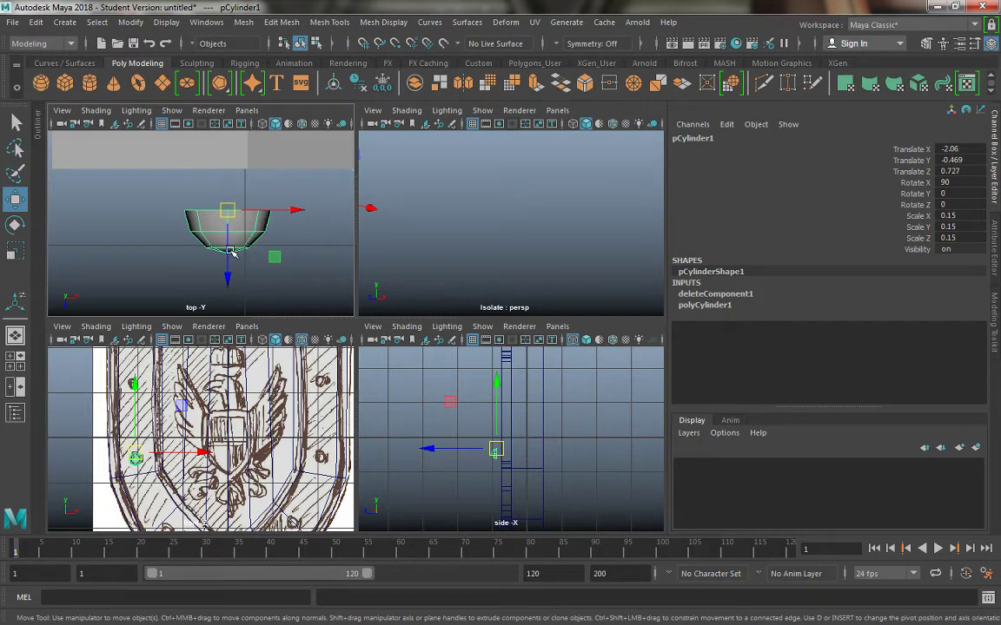
- Vertex-snap the rivet in depth onto the shield's surface in the side view, at 0.311 in Translate Z
alt+middle_drag(473, 503, 504, 470)
scroll(476, 483, up, 5)
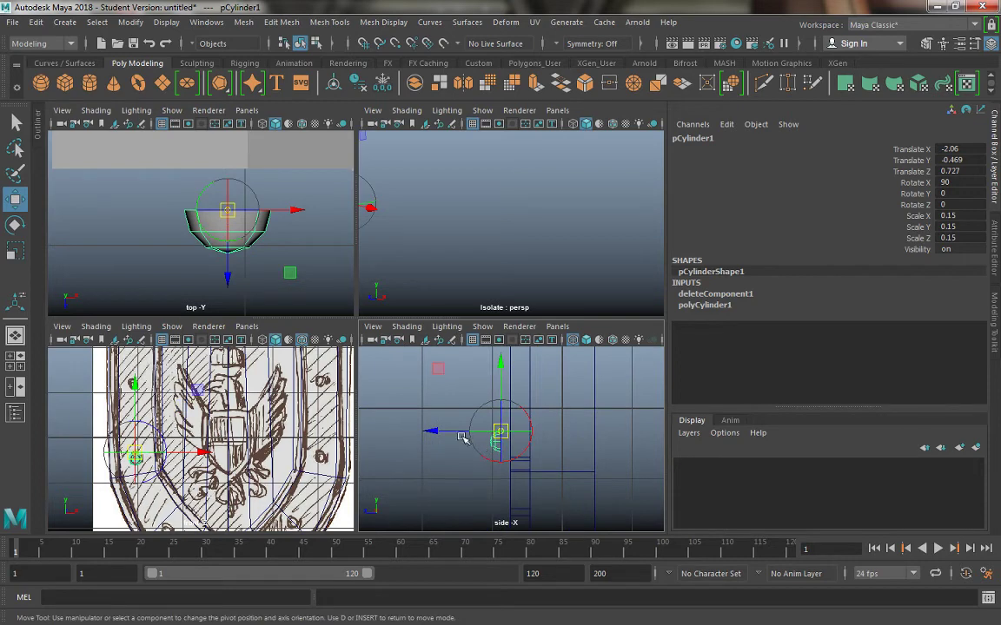
key(v)
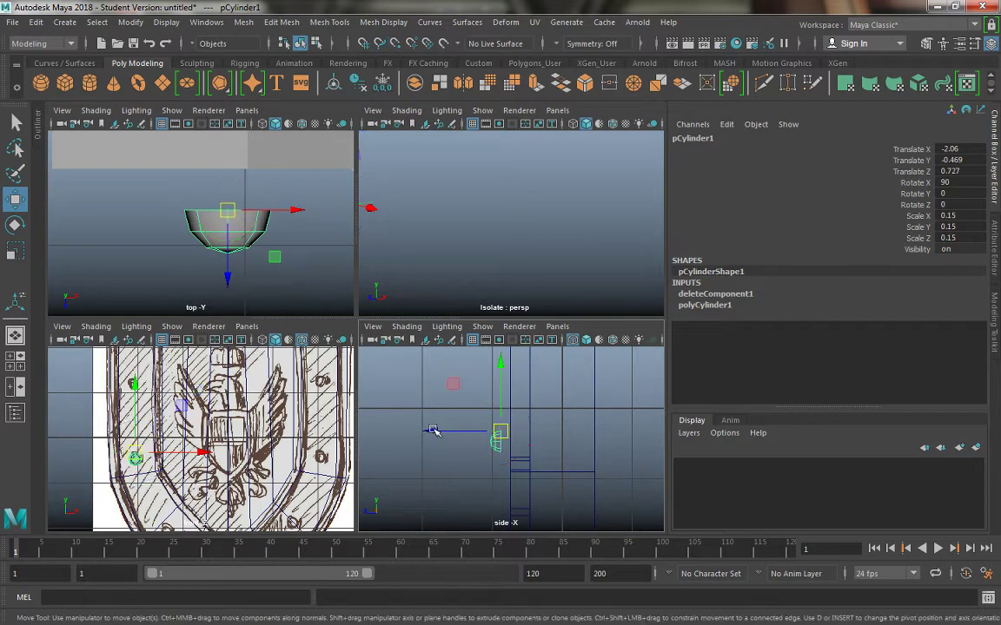
key(space)
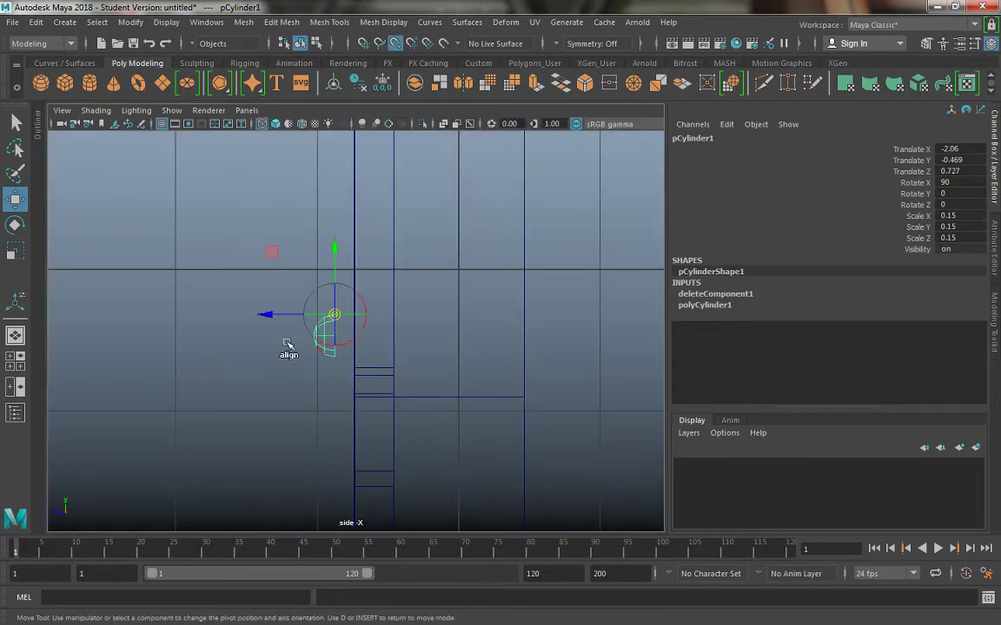
middle_drag(265, 314, 409, 345)
key(ctrl+z)
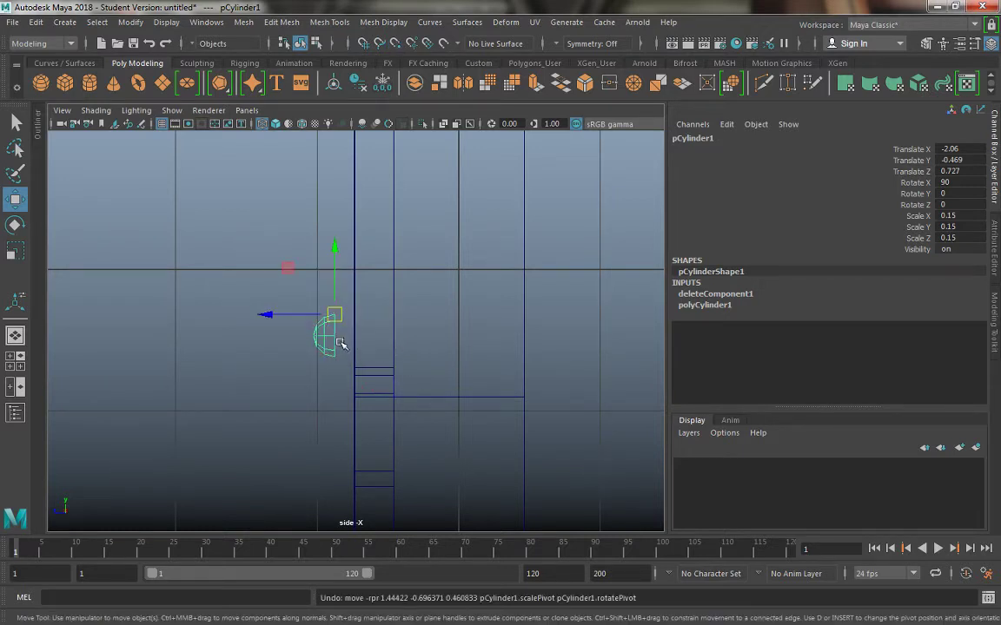
key(v)
middle_drag(269, 314, 408, 344)
key(space)
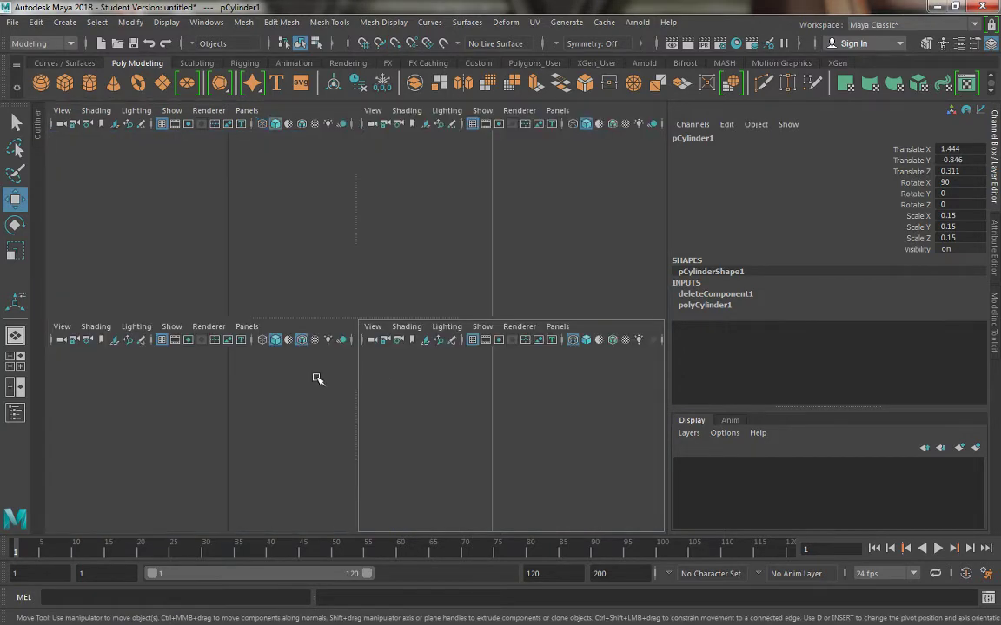
key(space)
key(space)
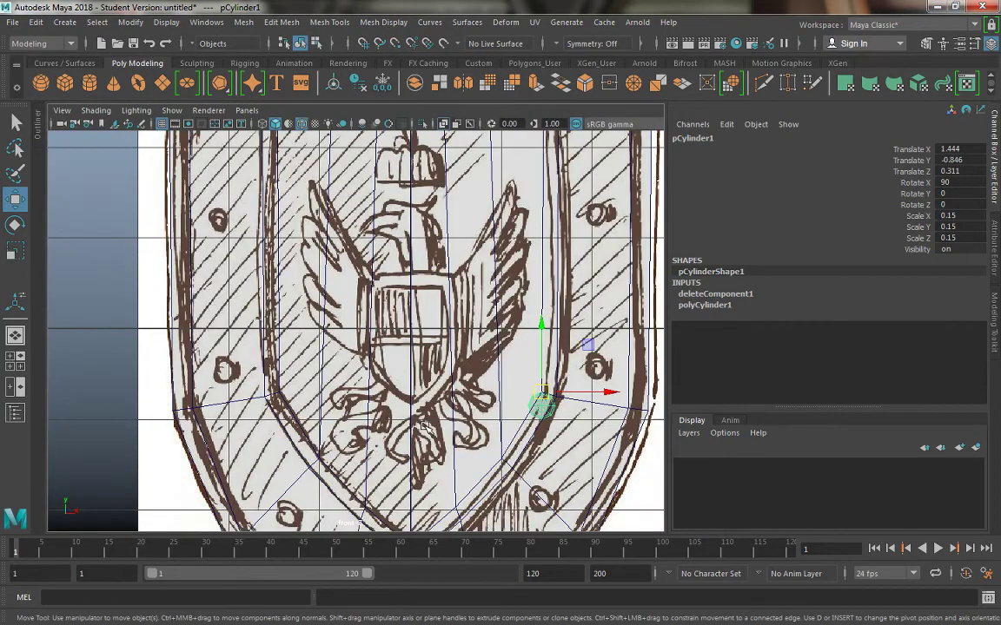
key(space)
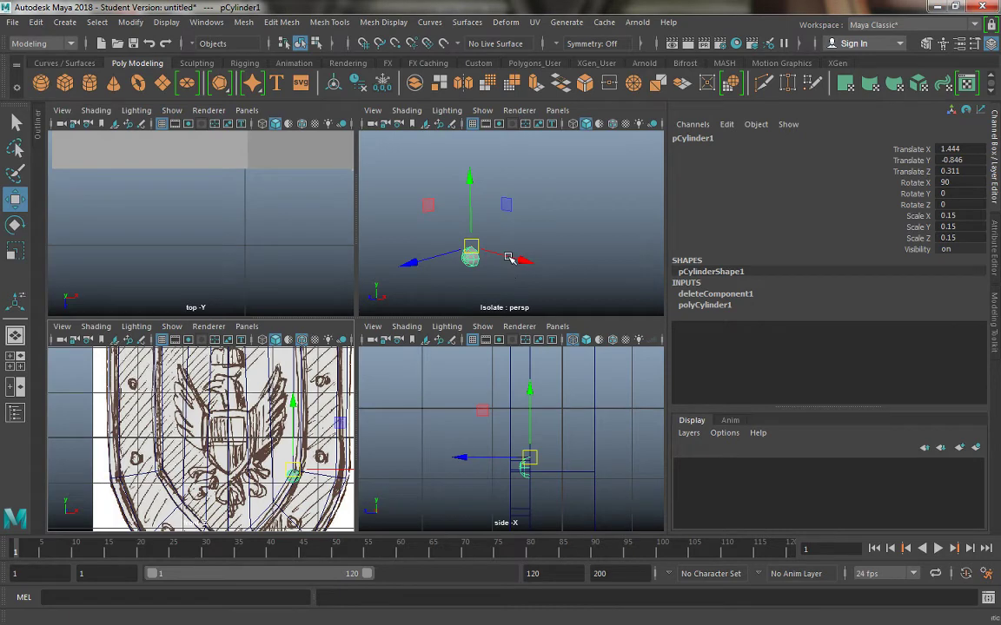
- End the rivet's isolation in the perspective view and move it across the shield to about -1.955 in Translate X
key(f)
click(446, 284)
key(ctrl+1)
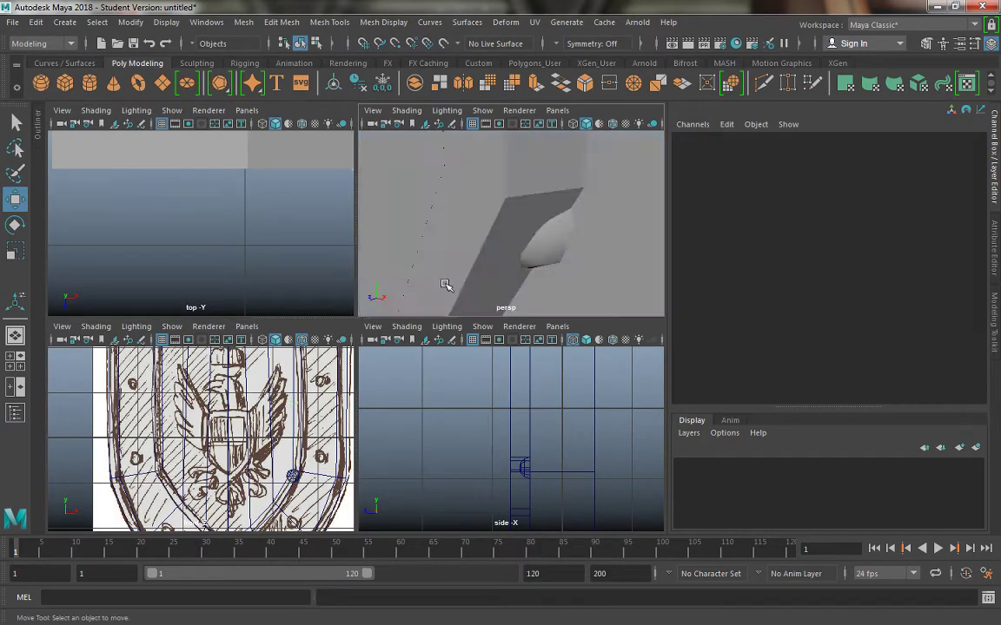
alt+right_drag(460, 261, 451, 231)
click(531, 241)
alt+right_drag(531, 241, 404, 171)
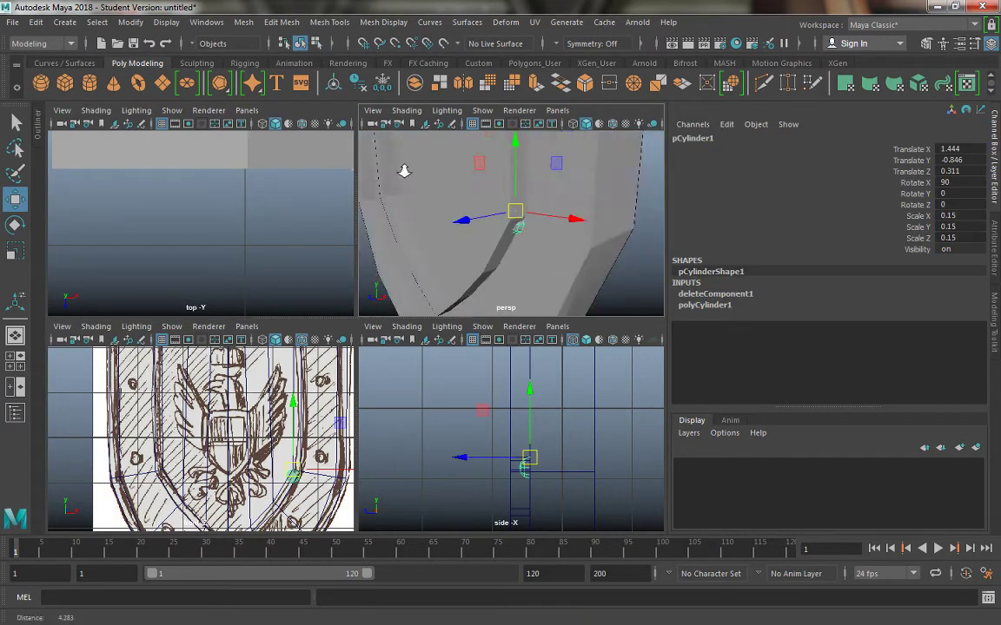
alt+drag(404, 170, 434, 230)
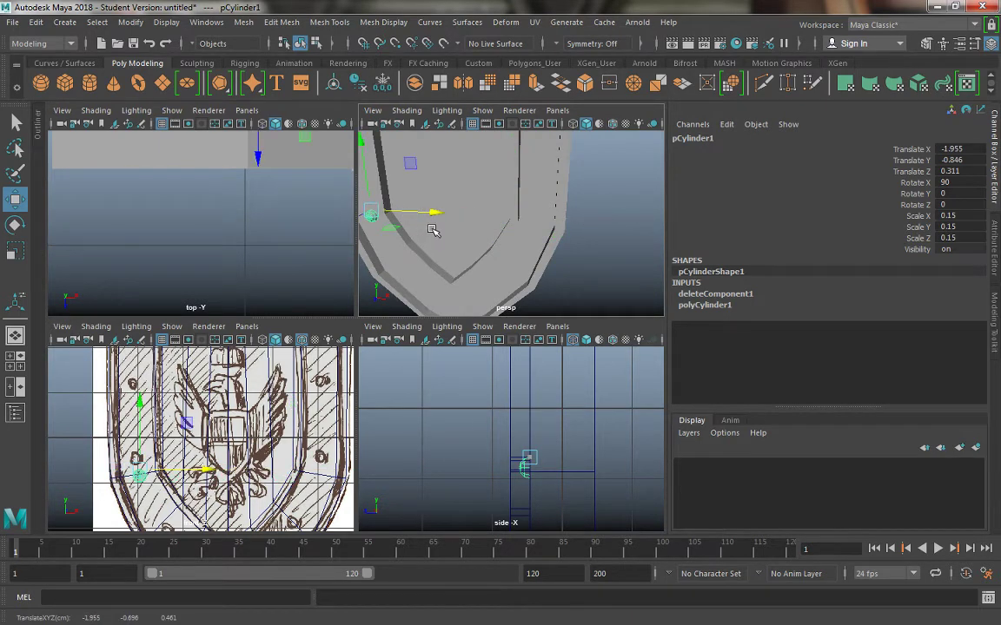
- Align the rivet with the nearby sketched rivet in the front view, at about -2.024 in Translate X and -0.471 in Translate Y
key(space)
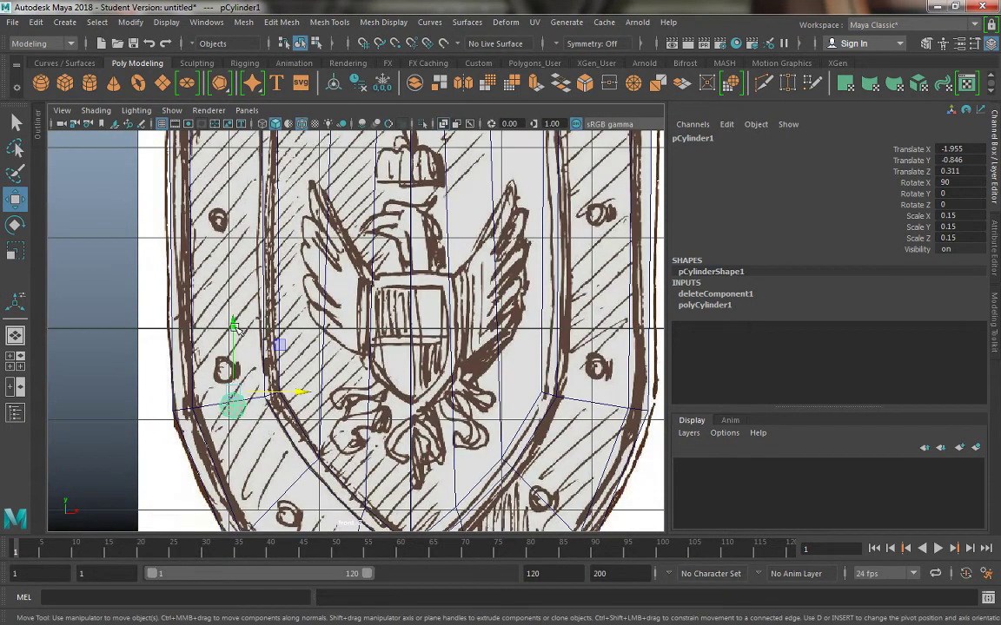
drag(232, 323, 234, 292)
drag(303, 355, 297, 356)
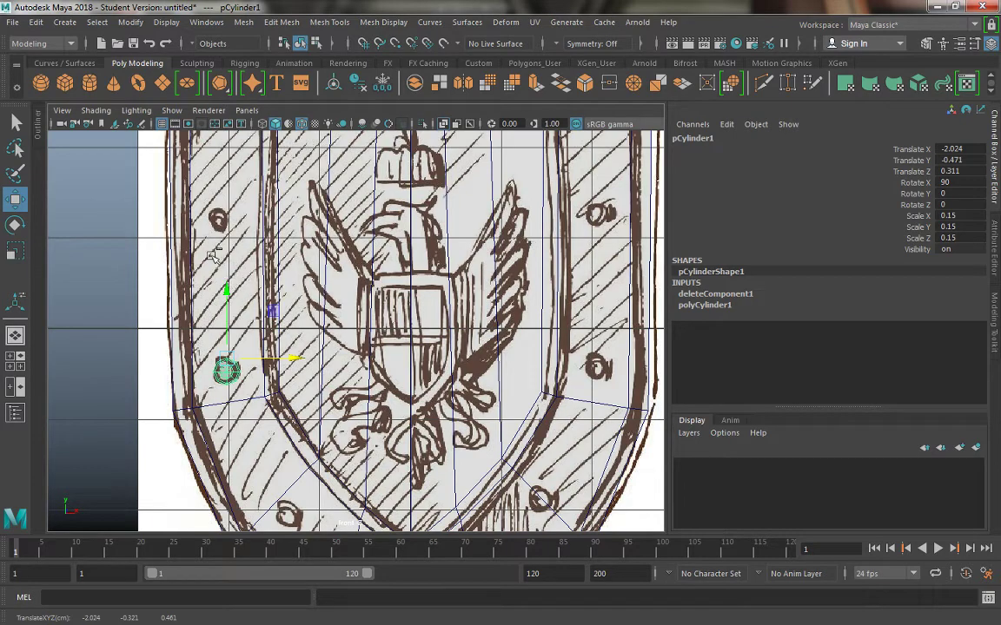
click(36, 22)
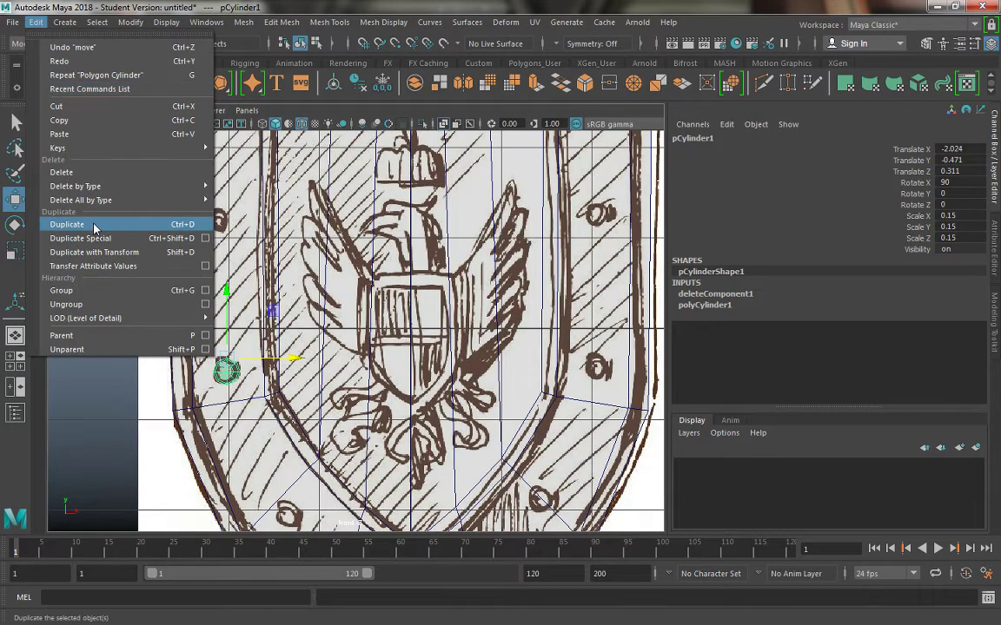
click(280, 259)
key(ctrl+z)
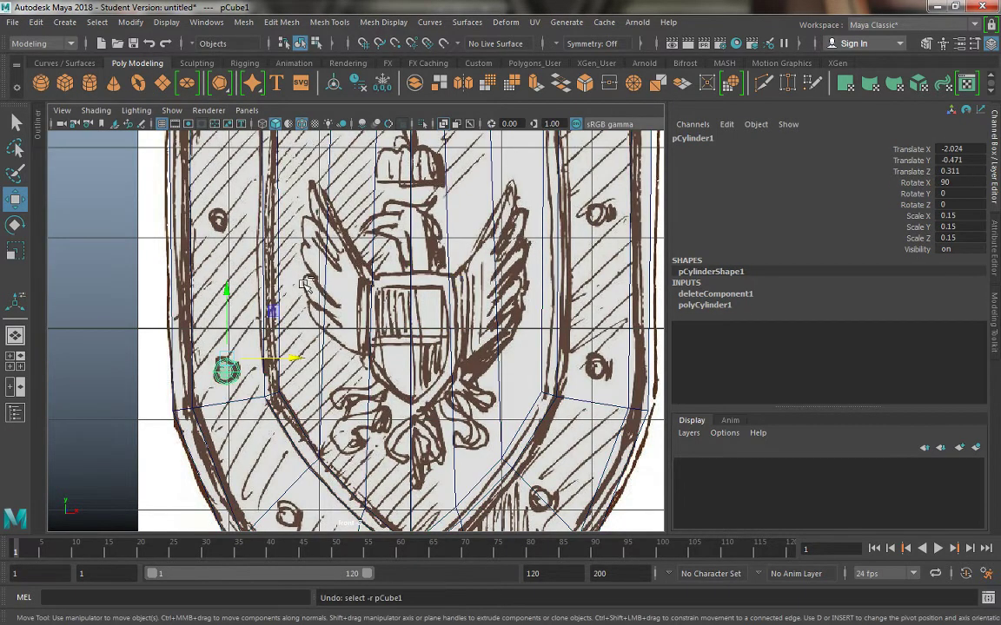
- Duplicate the rivet and place the copy on the sketched rivet above, at about -2.101 in Translate X and 1.198 in Translate Y
key(ctrl+d)
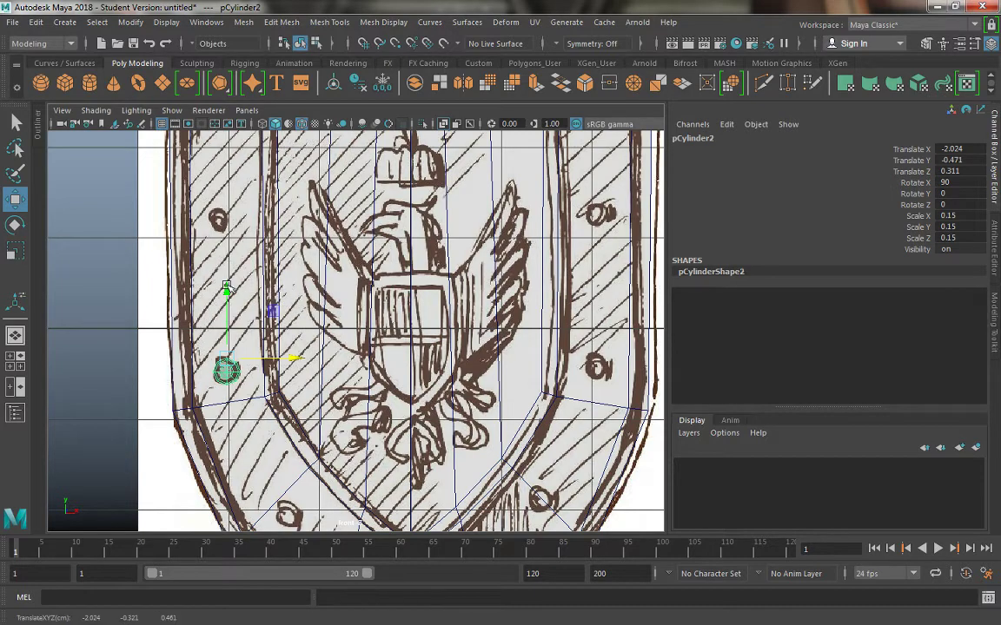
drag(226, 288, 227, 129)
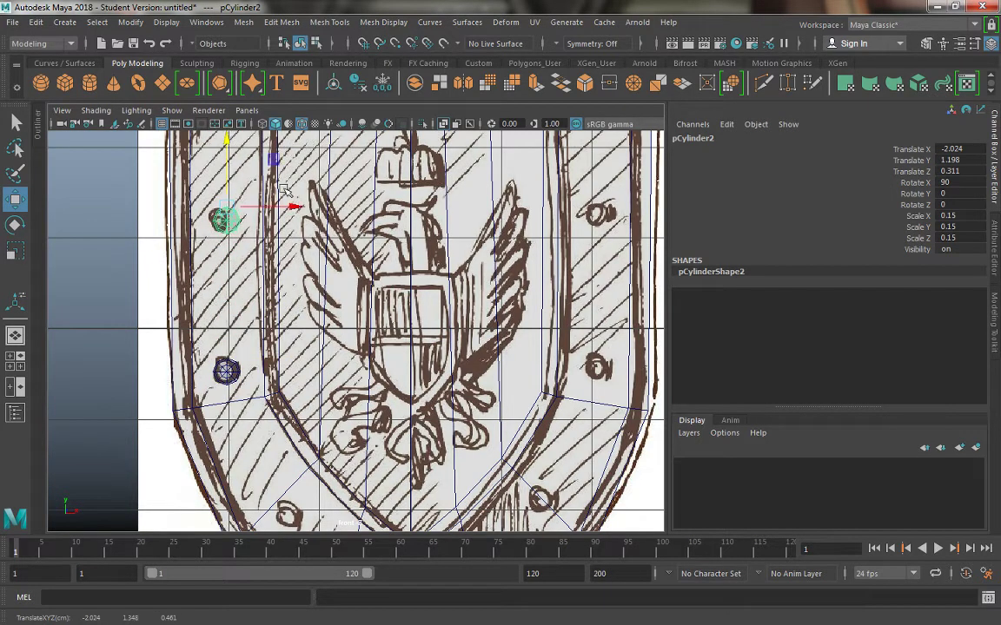
drag(291, 207, 283, 207)
- Duplicate the upper rivet and raise the new copy onto the sketched corner rivet, at about 2.462 in Translate Y
alt+middle_drag(300, 272, 321, 401)
key(ctrl+d)
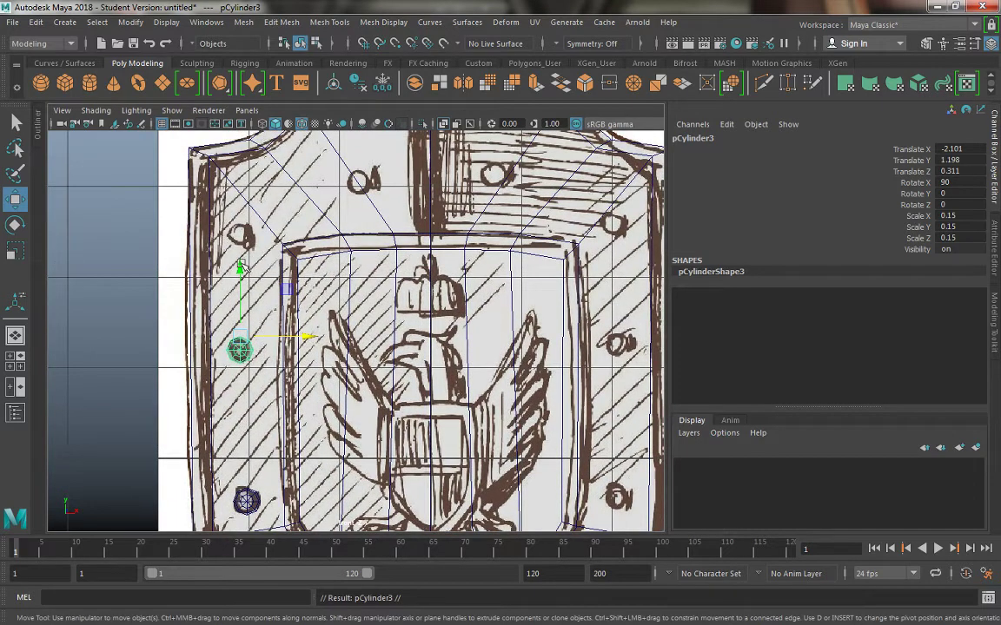
drag(240, 266, 239, 152)
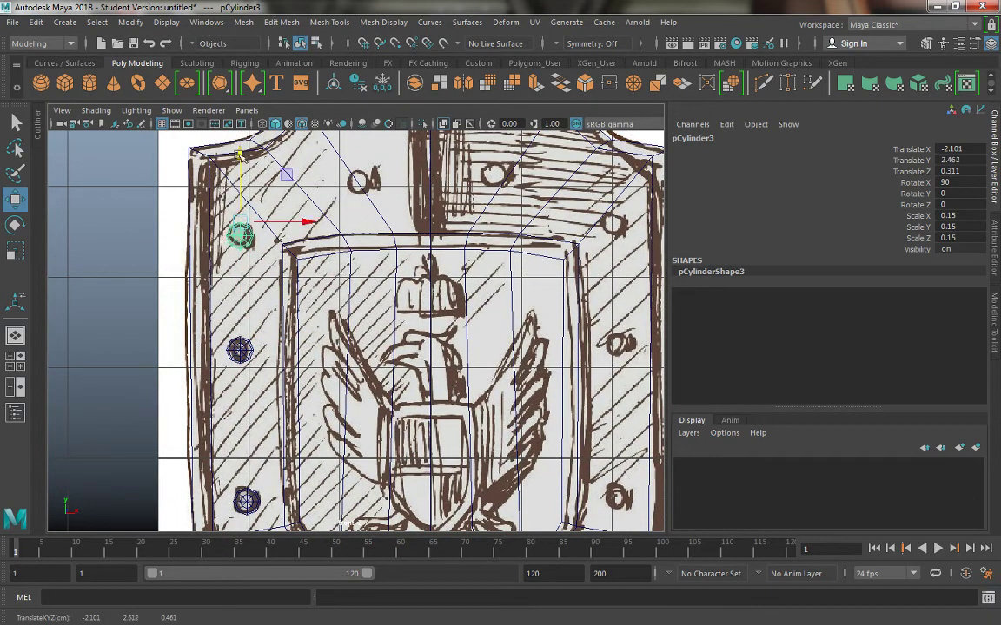
- Duplicate the corner rivet and place the copy on the shield's sketched upper-edge rivet, at about -0.791 in Translate X and 3.044 in Translate Y
key(ctrl+d)
drag(308, 222, 425, 228)
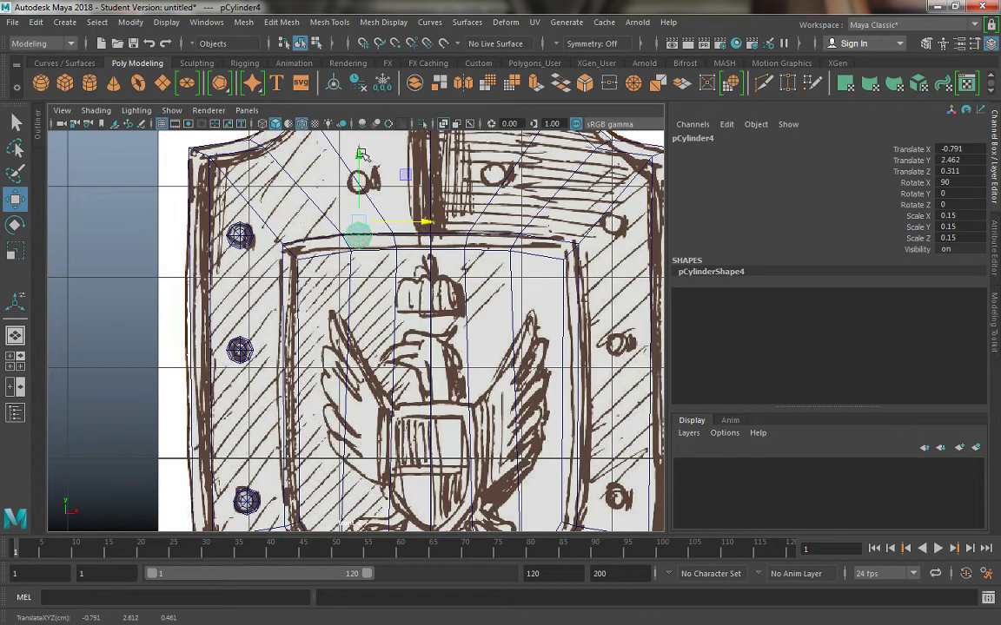
drag(360, 155, 362, 100)
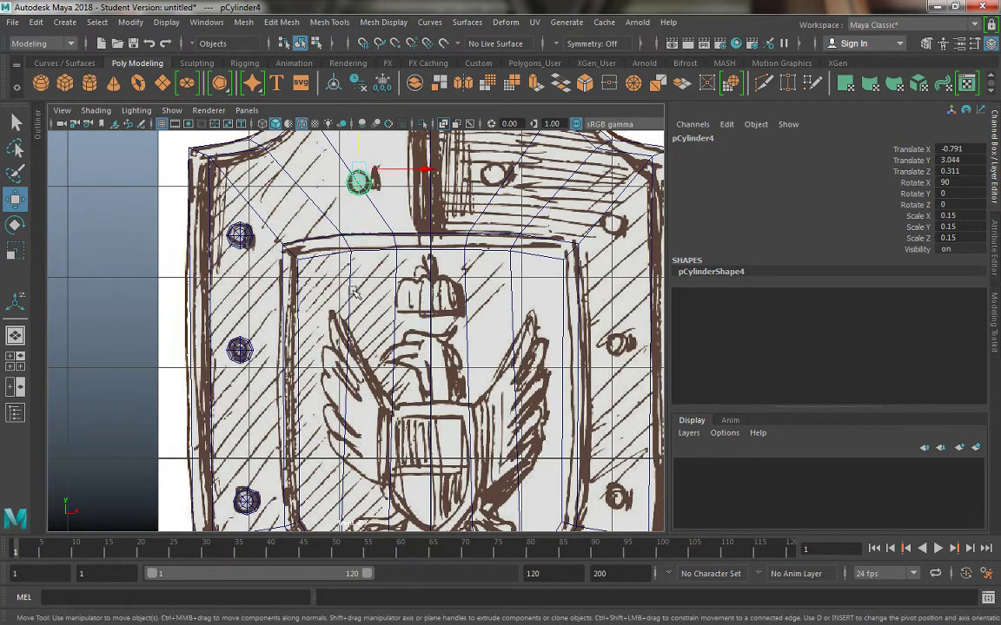
- Duplicate the lowest side rivet and place the copy on the sketched lower-edge rivet, at about -1.342 in Translate X and -2.07 in Translate Y
alt+middle_drag(355, 295, 363, 169)
alt+right_drag(404, 240, 314, 236)
drag(260, 314, 333, 359)
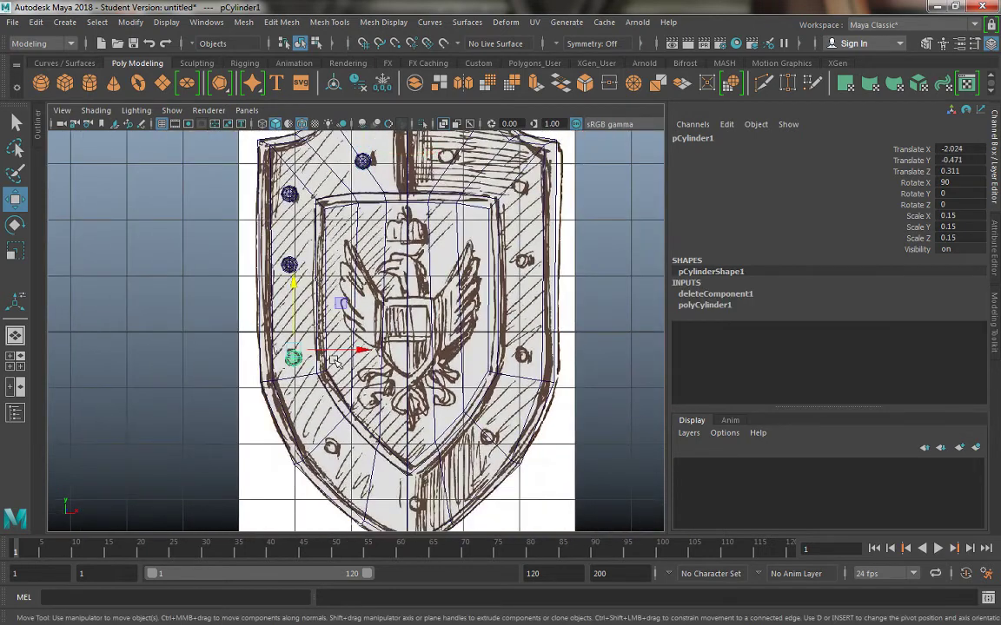
key(ctrl+d)
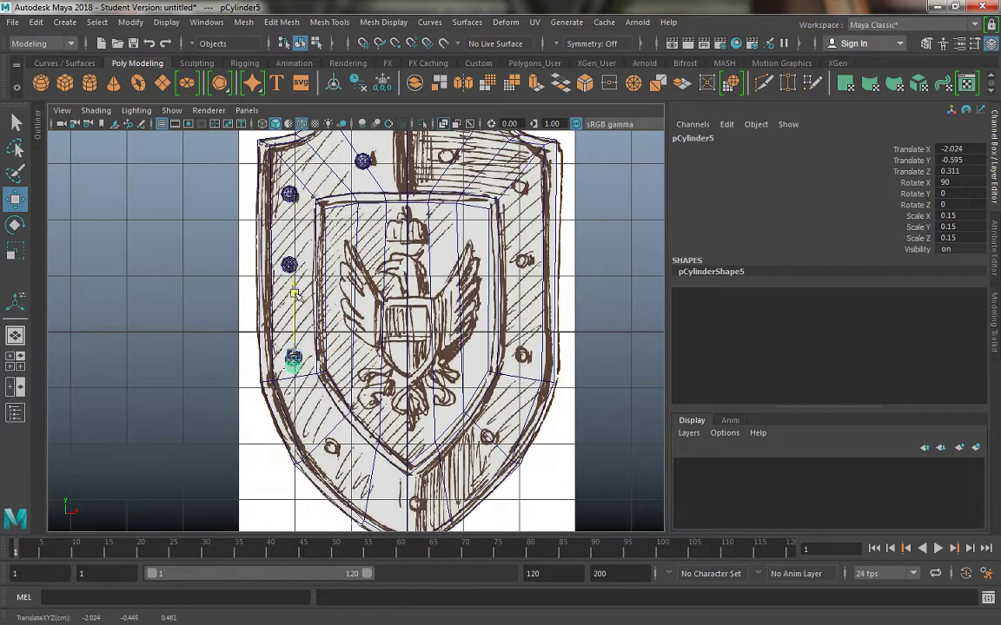
drag(293, 281, 295, 382)
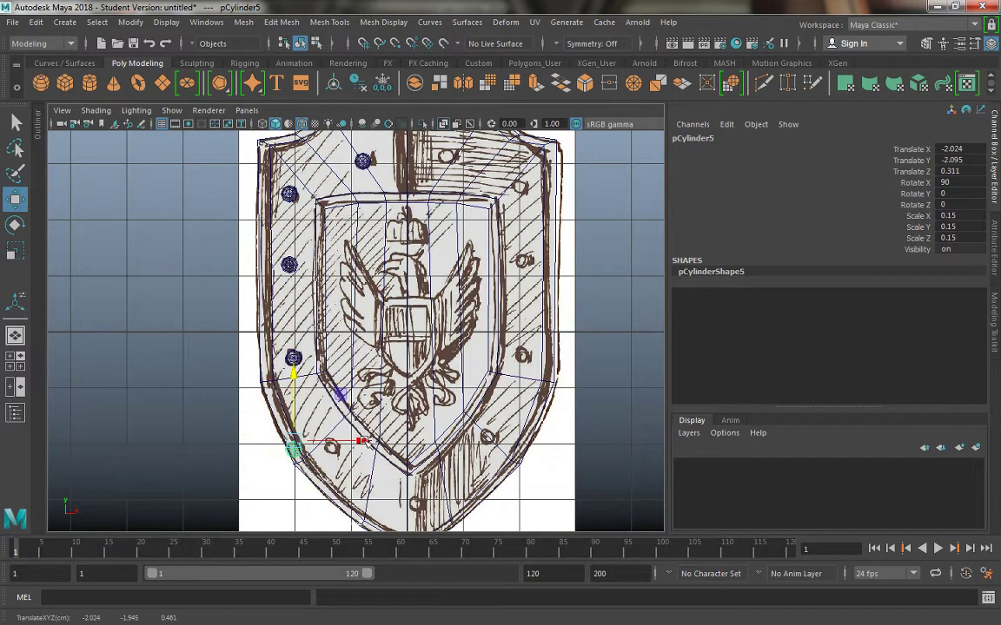
drag(364, 440, 401, 440)
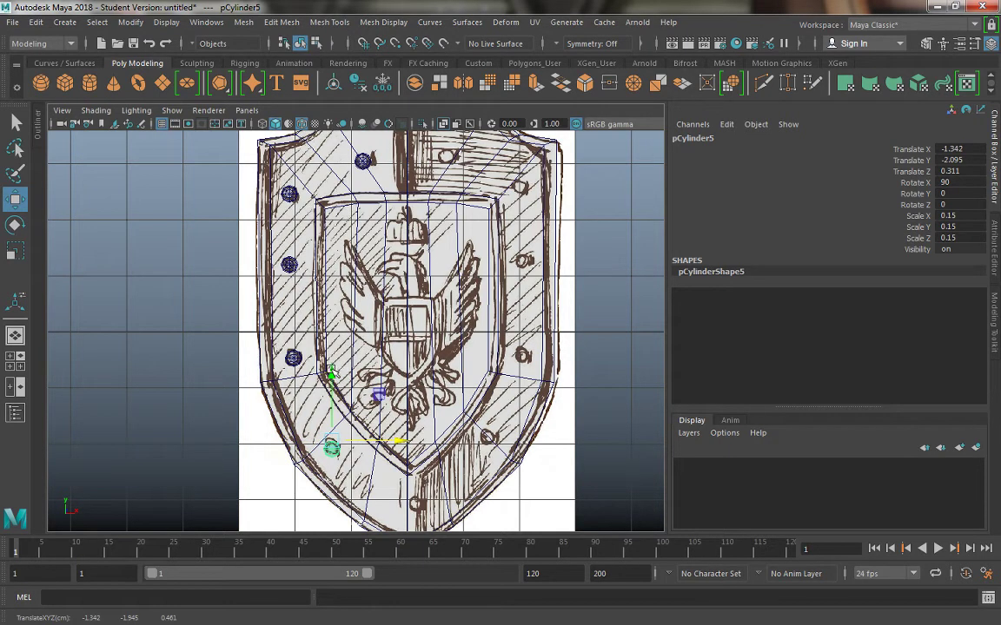
drag(331, 373, 331, 370)
- Duplicate the lower-edge rivet, snap the copy to 0 in Translate X and lower it to about -3.075 in Translate Y, near the shield's tip
key(ctrl+d)
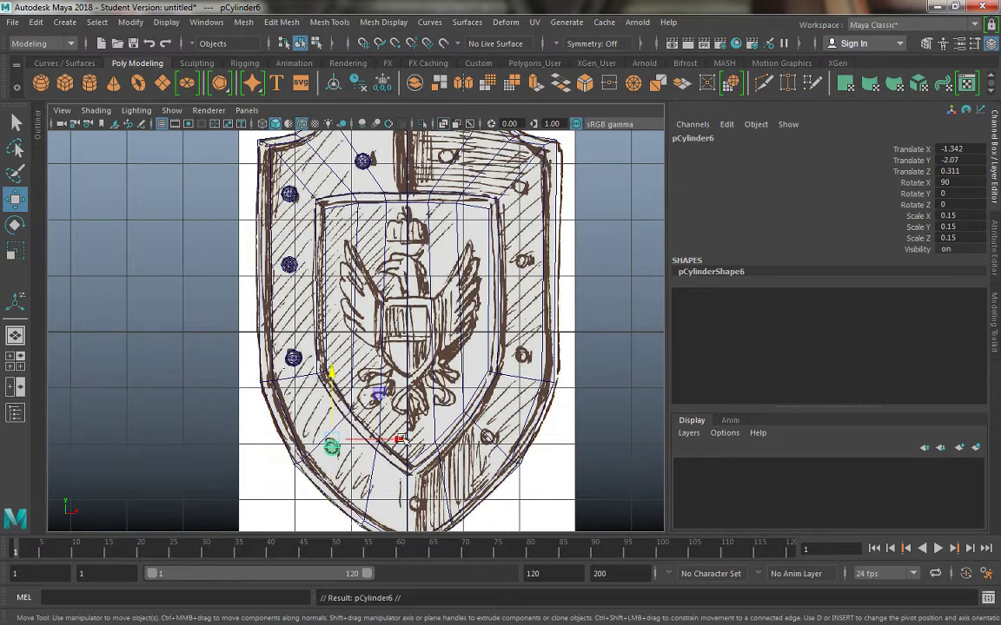
mouse_move(395, 441)
mouse_down()
mouse_move(477, 447)
mouse_move(409, 440)
mouse_up()
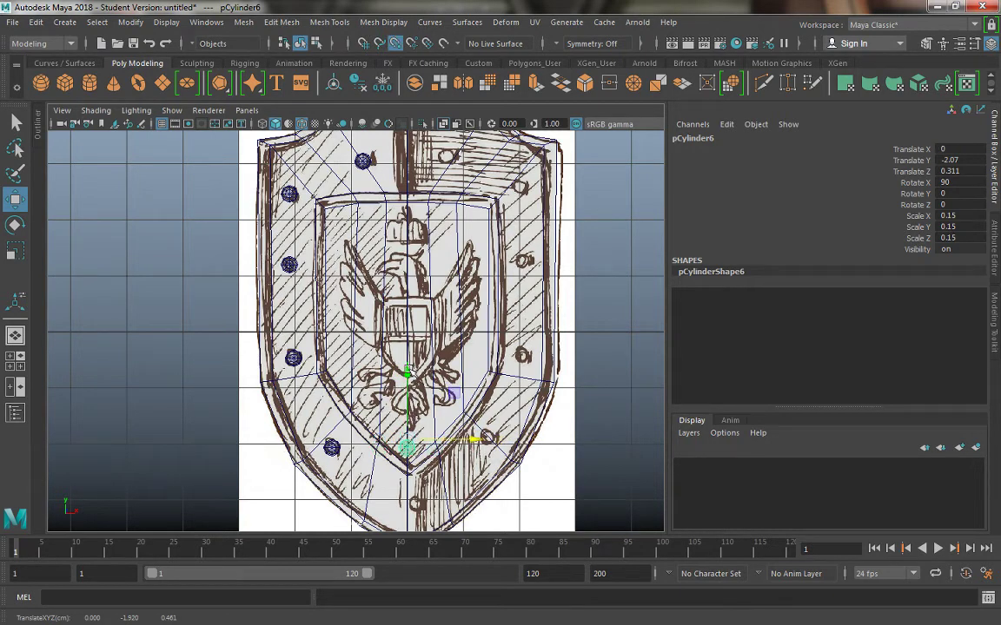
middle_drag(408, 371, 408, 374)
key(ctrl+z)
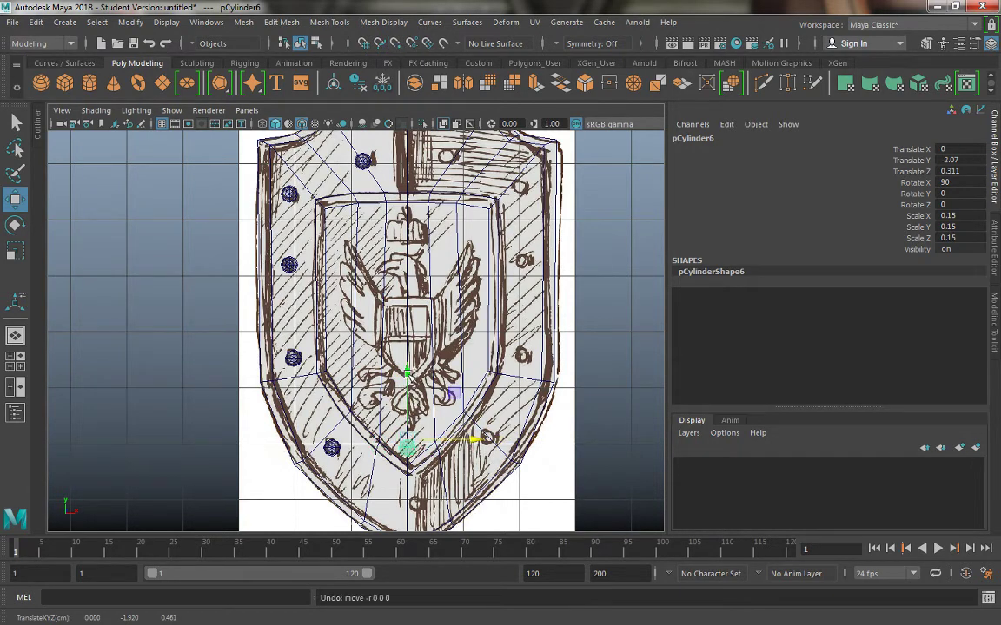
drag(406, 400, 407, 431)
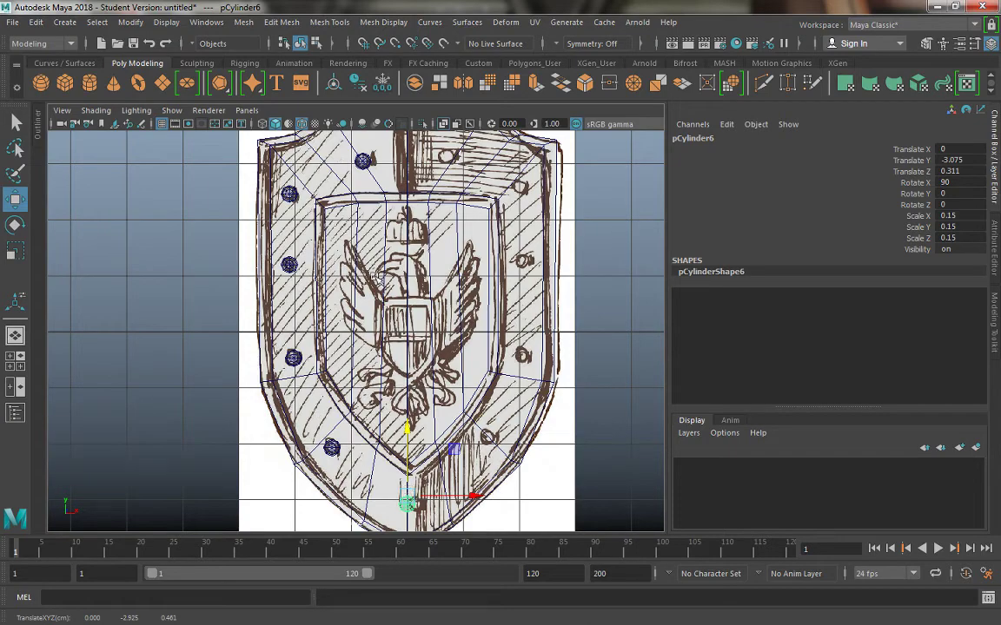
- Deselect the rivet and examine the rivet placement around the shield's border from several angles in the perspective view
scroll(440, 417, down, 4)
alt+middle_drag(440, 414, 439, 369)
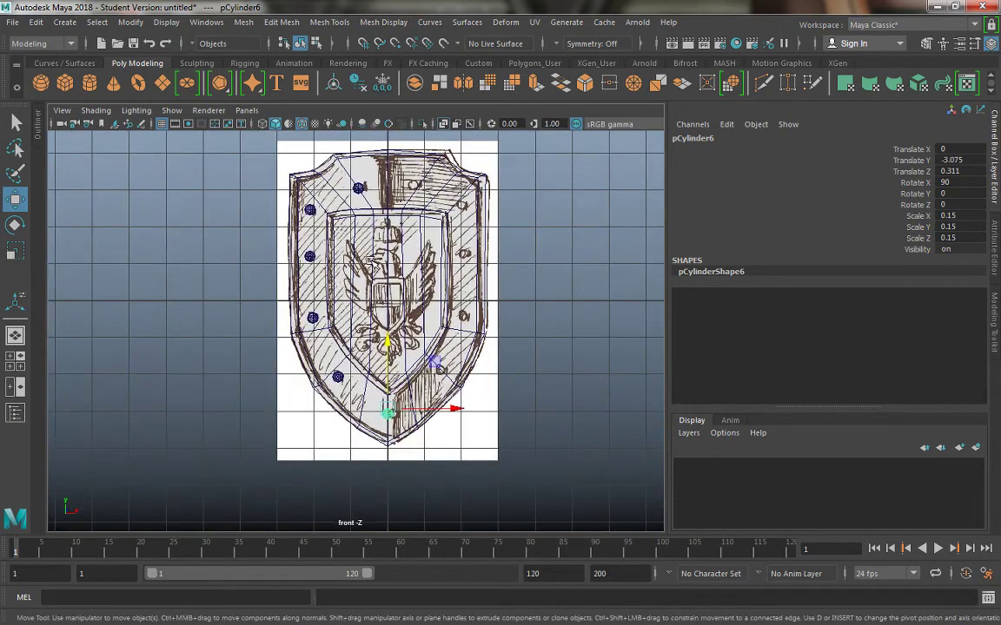
key(space)
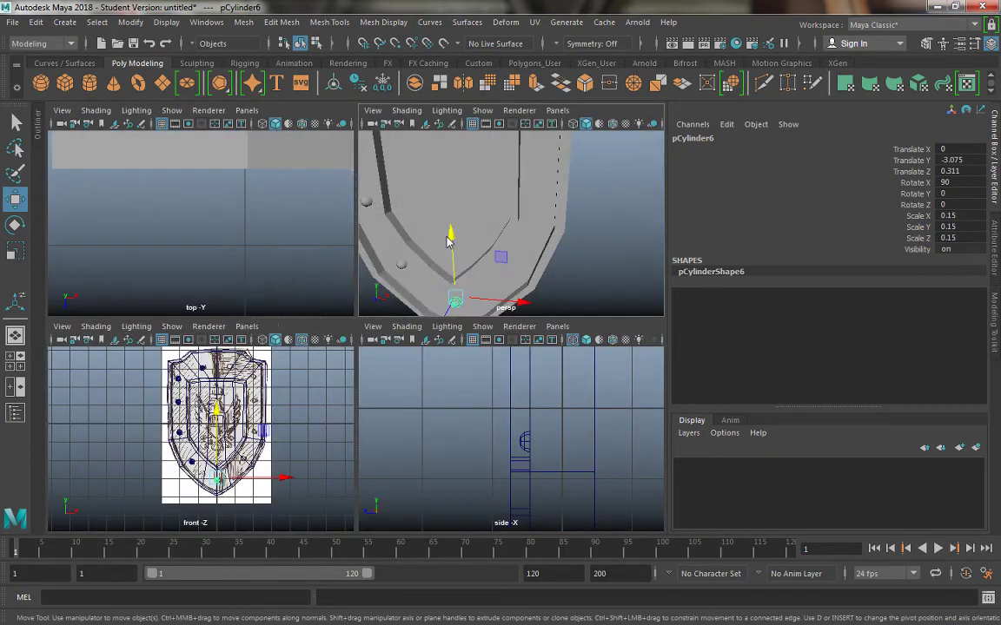
key(space)
scroll(454, 290, down, 4)
click(489, 270)
alt+drag(380, 279, 406, 226)
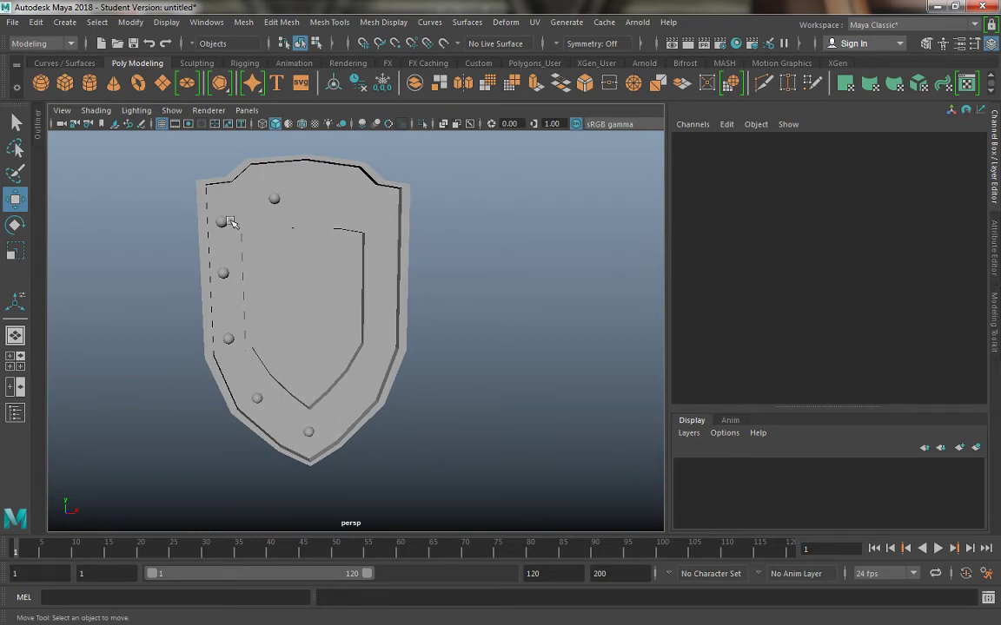
alt+drag(211, 224, 161, 228)
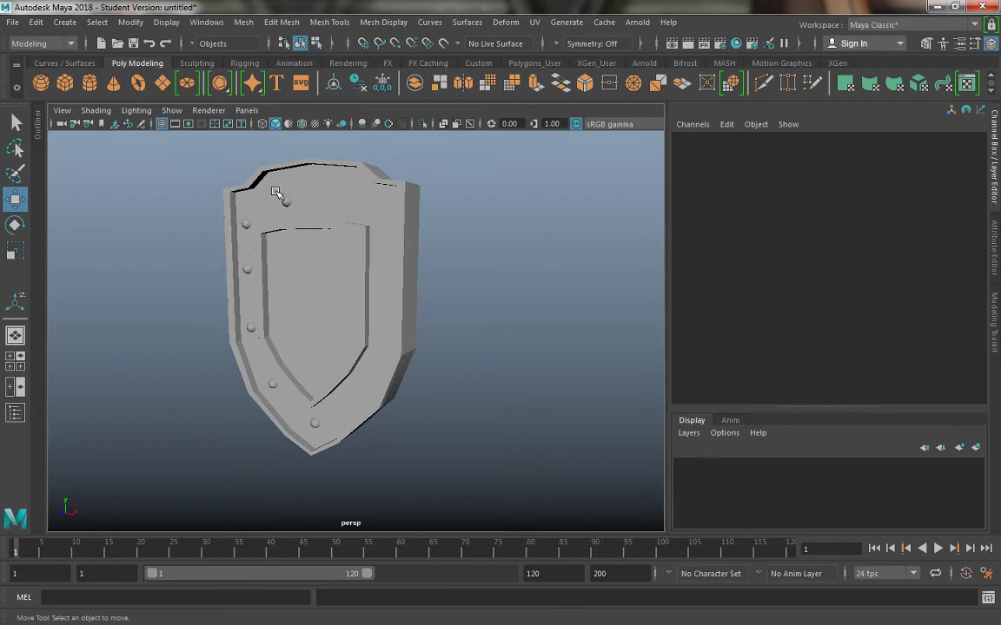
alt+drag(277, 195, 245, 223)
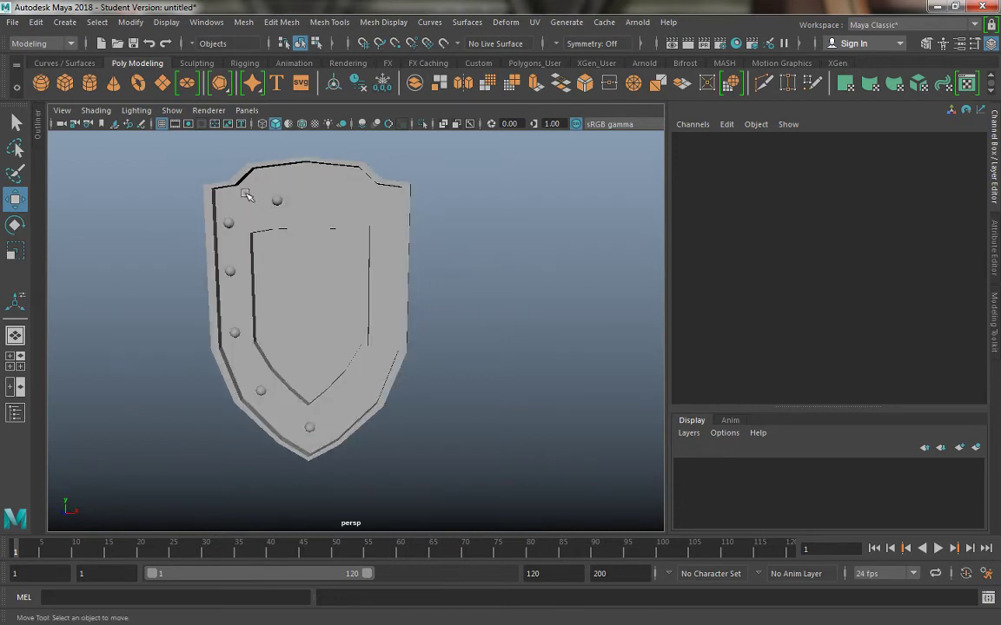
alt+drag(209, 273, 286, 319)
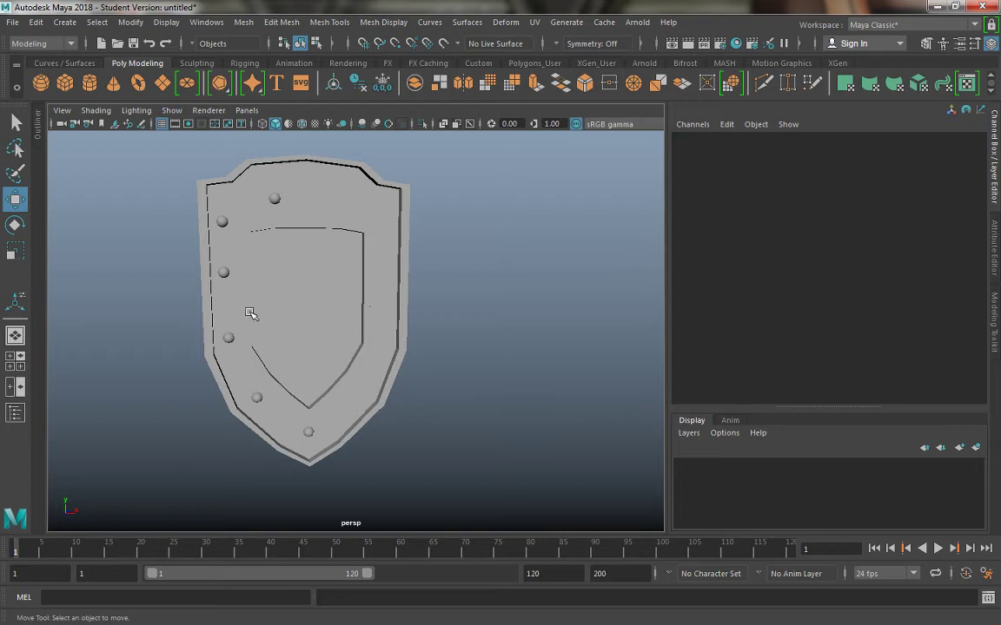
mouse_move(253, 313)
alt+mouse_down()
mouse_move(277, 321)
mouse_move(282, 340)
mouse_move(264, 297)
mouse_move(209, 309)
mouse_move(248, 287)
mouse_move(284, 295)
mouse_move(254, 296)
alt+mouse_up()
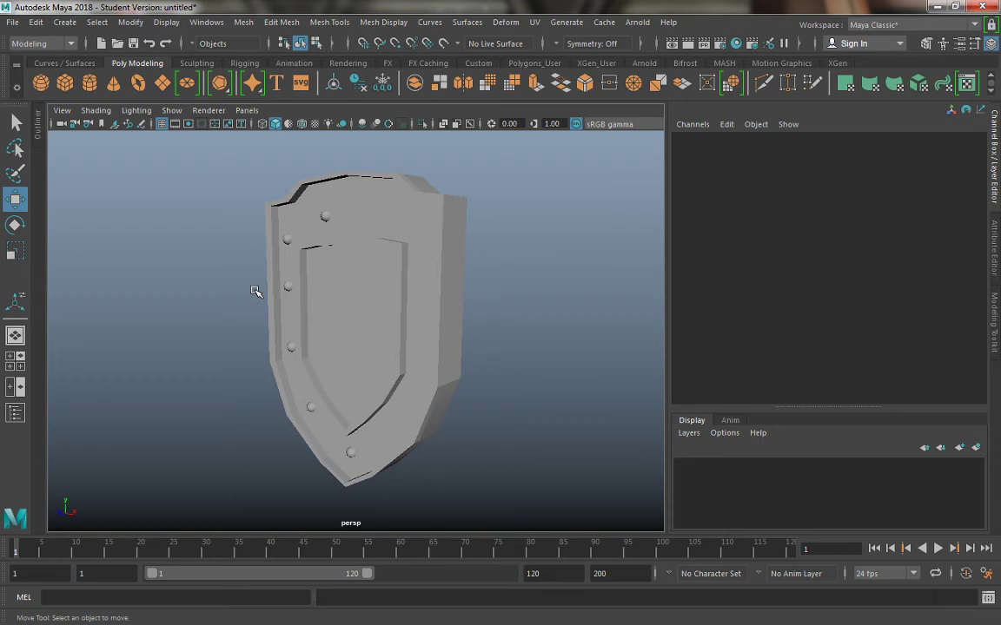
- Select the shield body in the perspective view
click(313, 200)
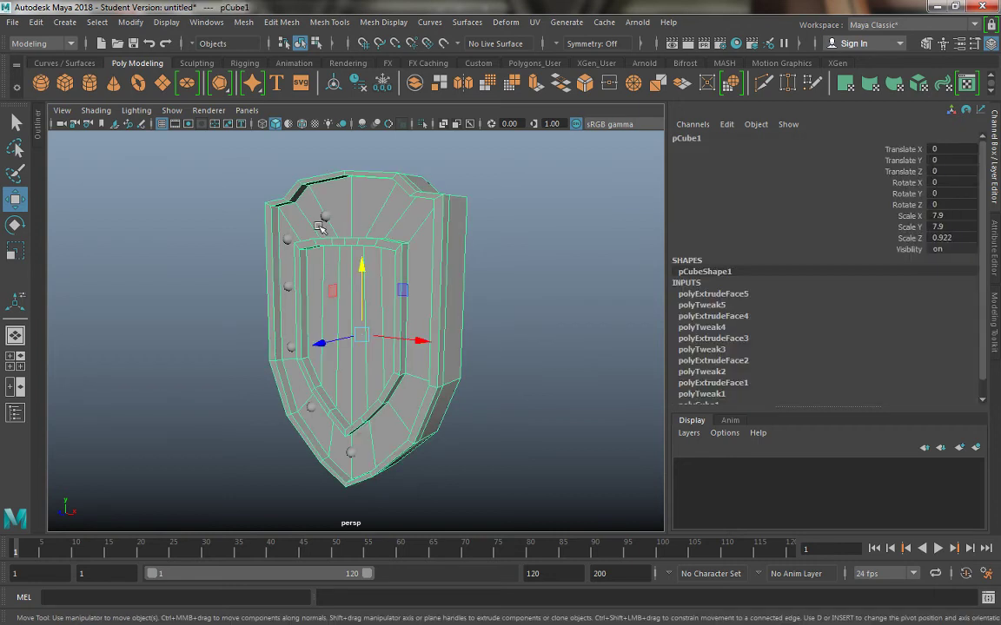